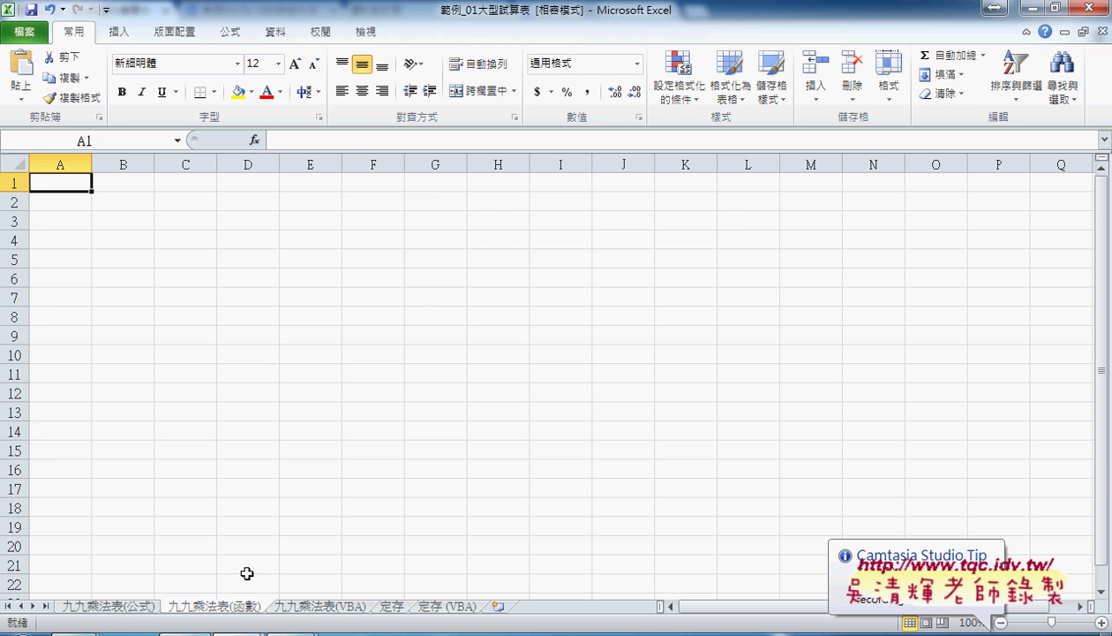
Select cell A1 and open Insert Function with the Lookup & Reference (檢視與參照) category.
left_click(253, 140)
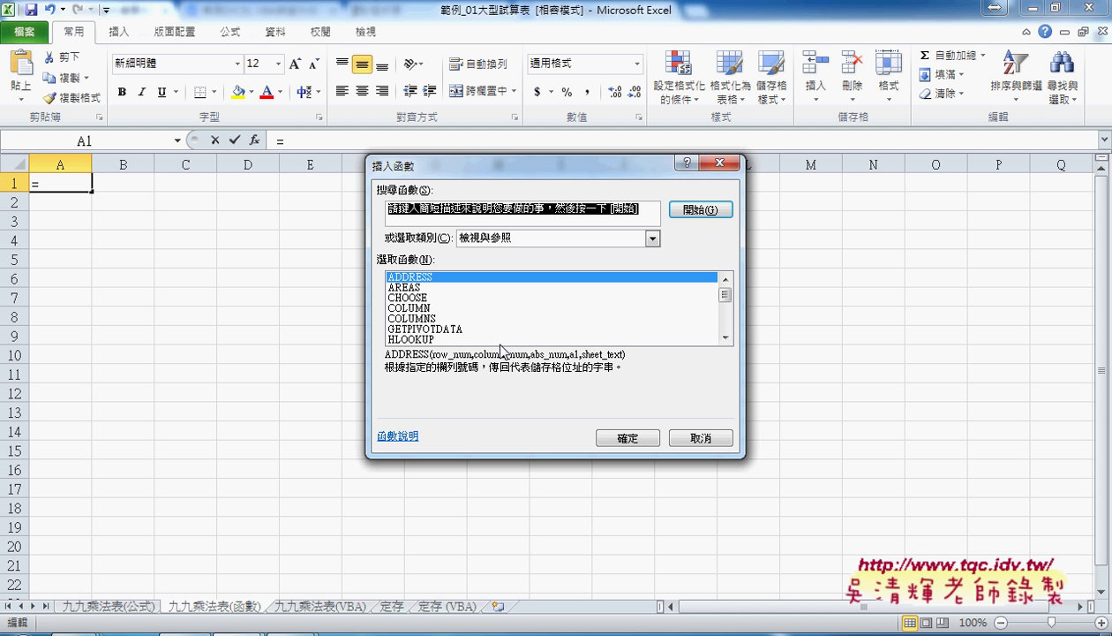
Insert COLUMN() into A1 with its Reference argument left empty, keeping the formula open.
left_click(422, 308)
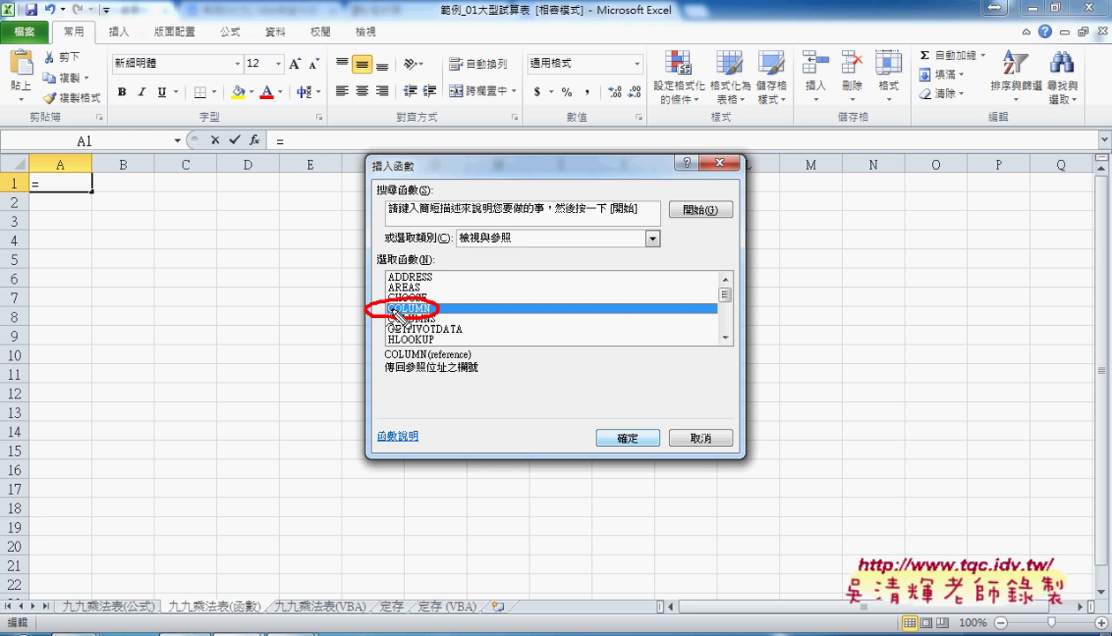
left_click(632, 438)
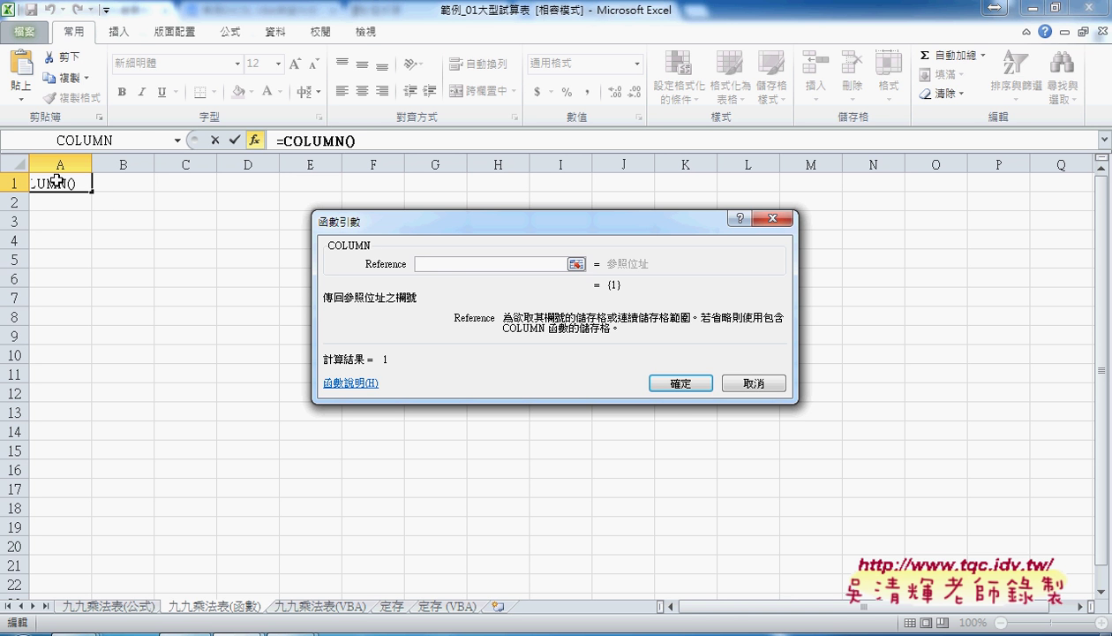
left_click(687, 386)
left_click(434, 141)
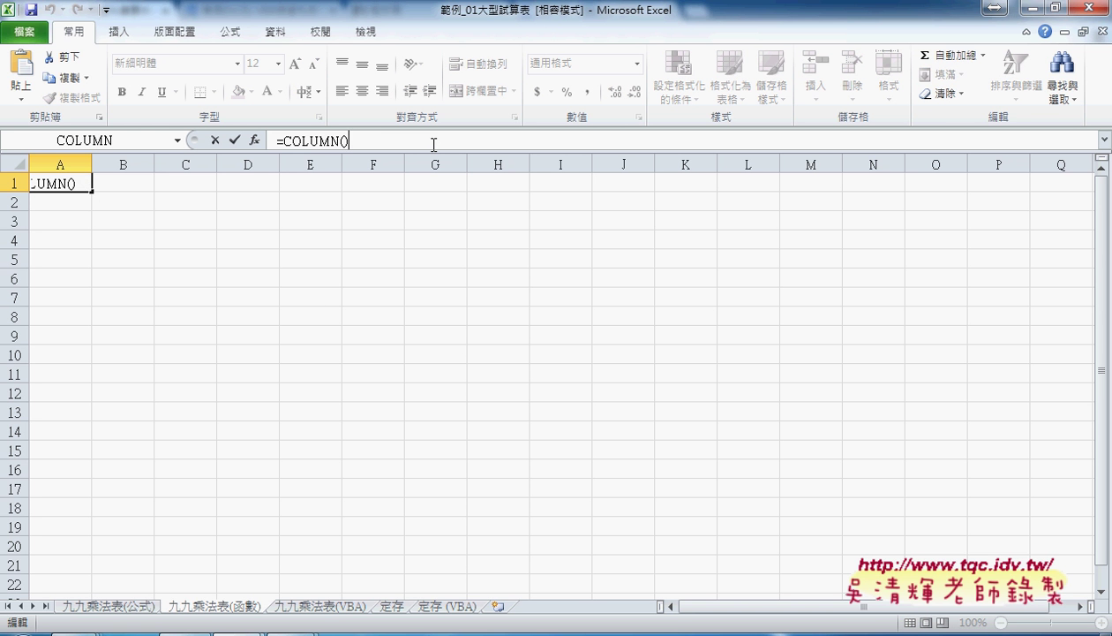
Append &"X"& to the A1 formula, then try typing ROW() and delete it.
type("&\"")
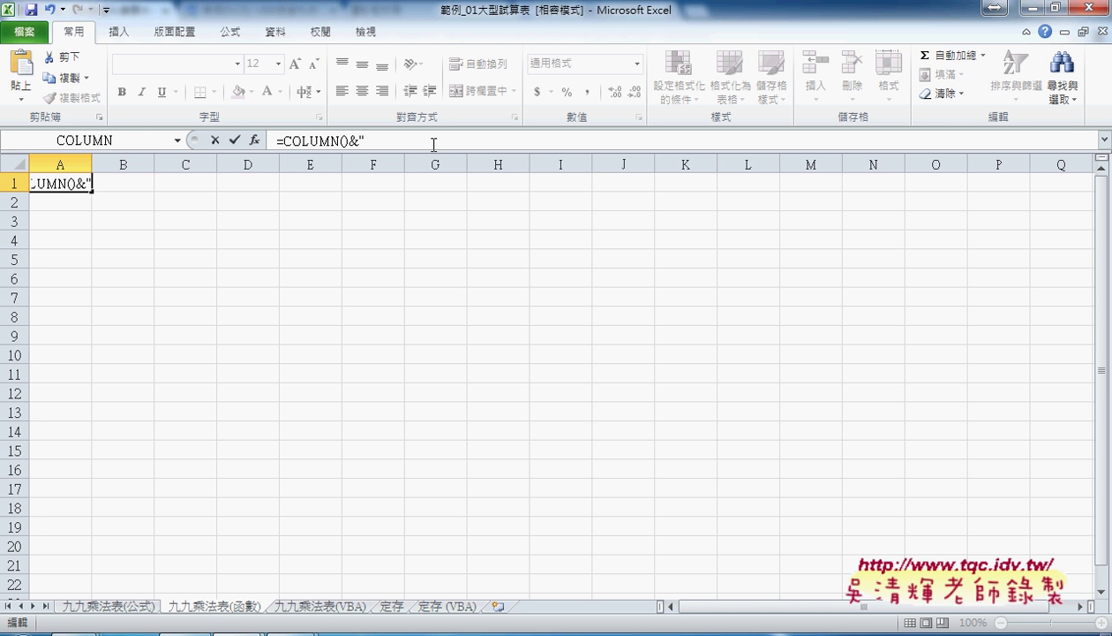
type("X")
type("\"&")
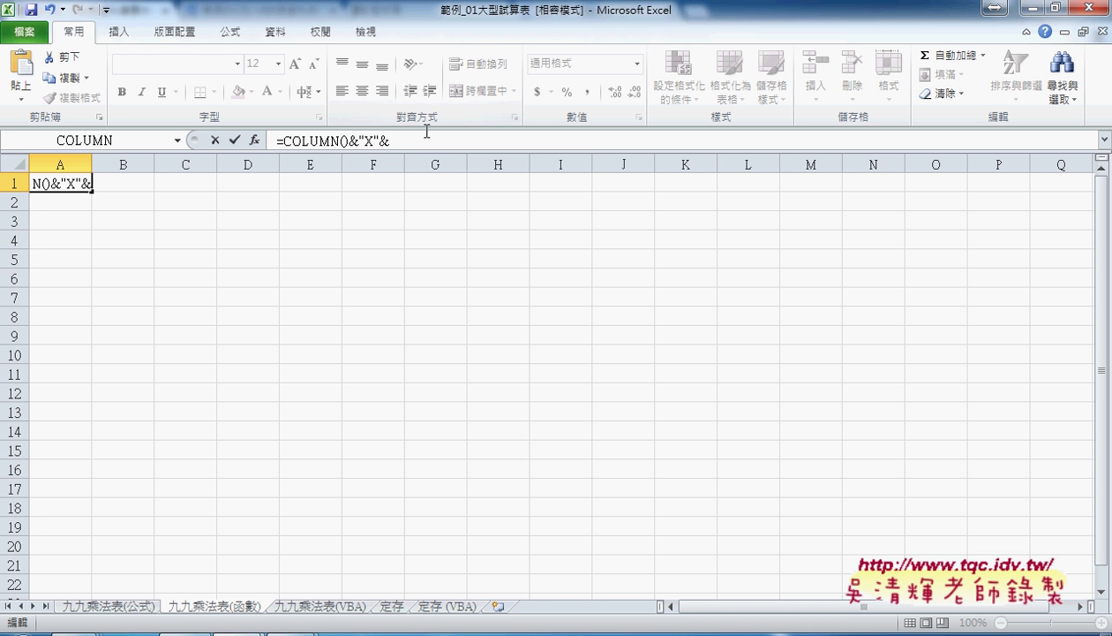
type("r")
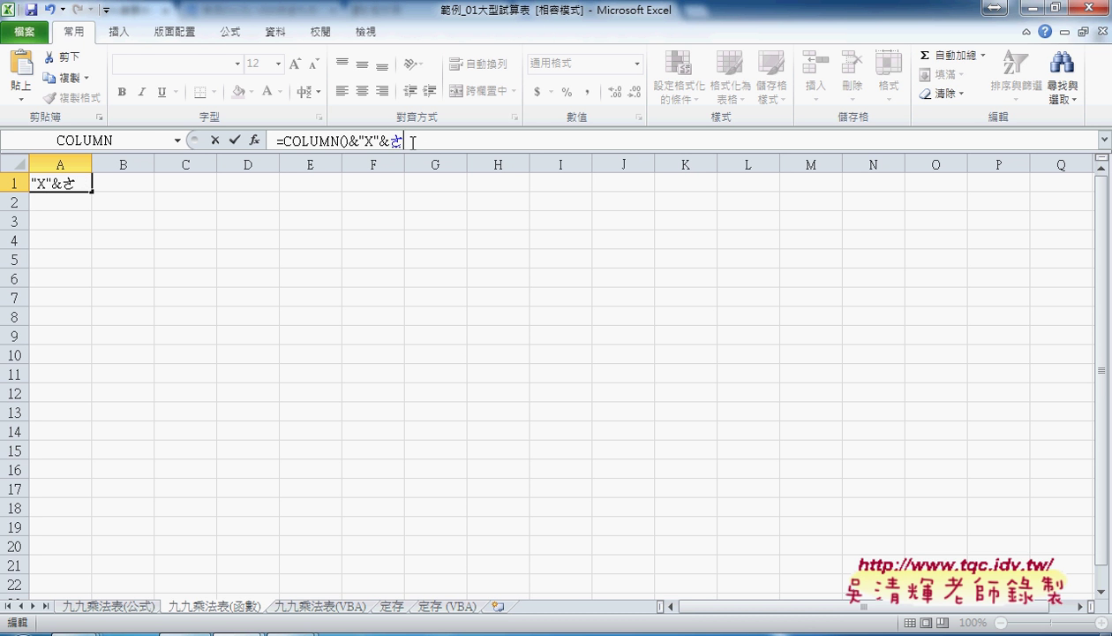
key("BackSpace")
type("ro")
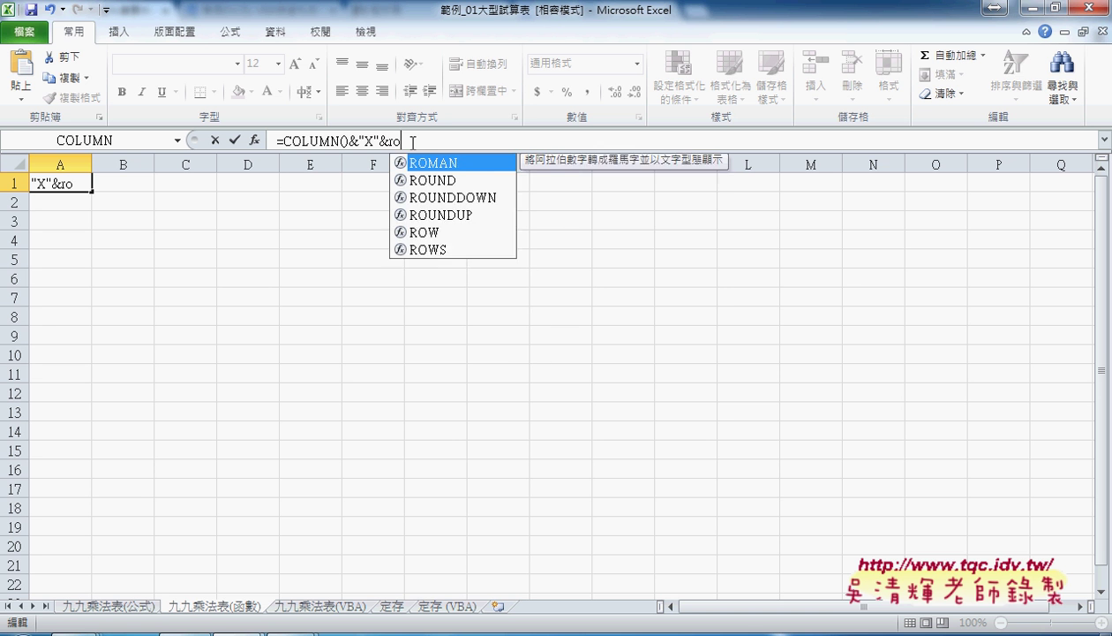
type("w")
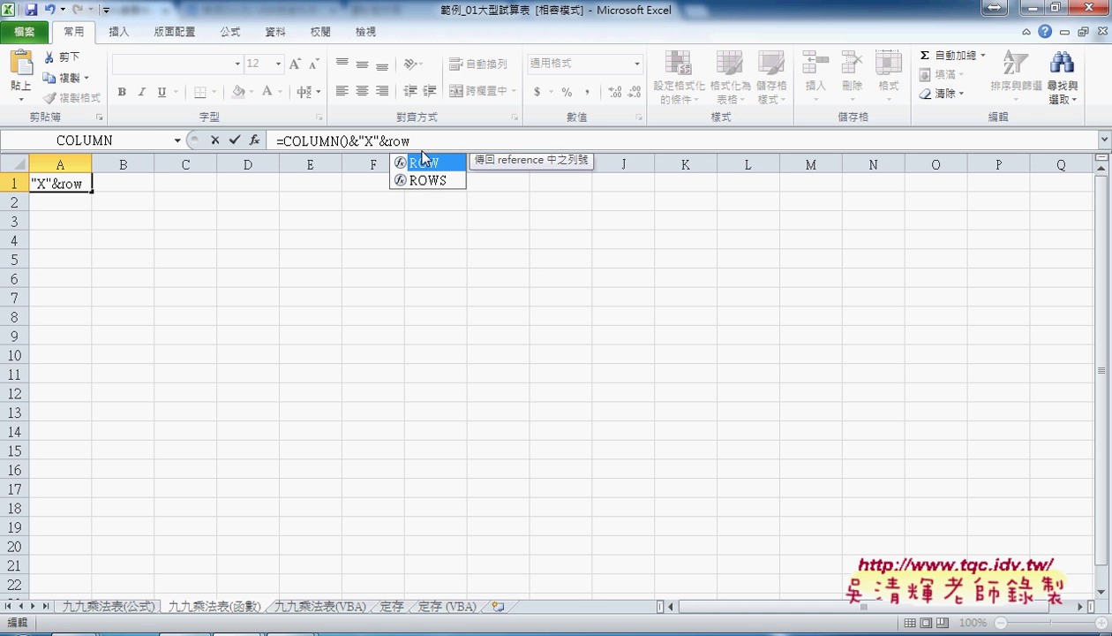
double_click(421, 164)
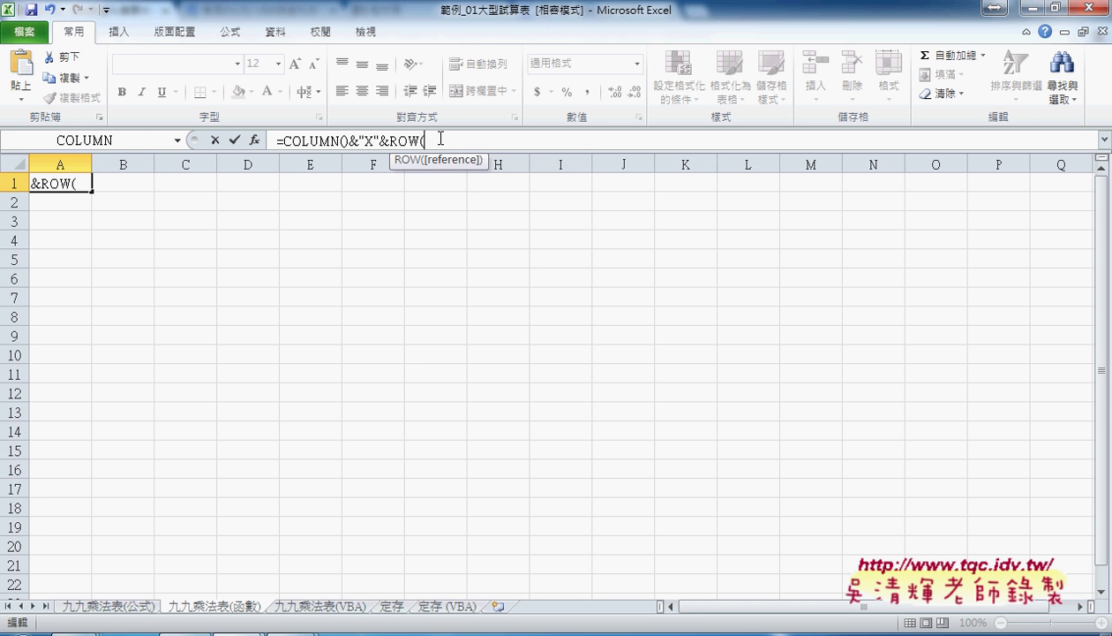
type(")")
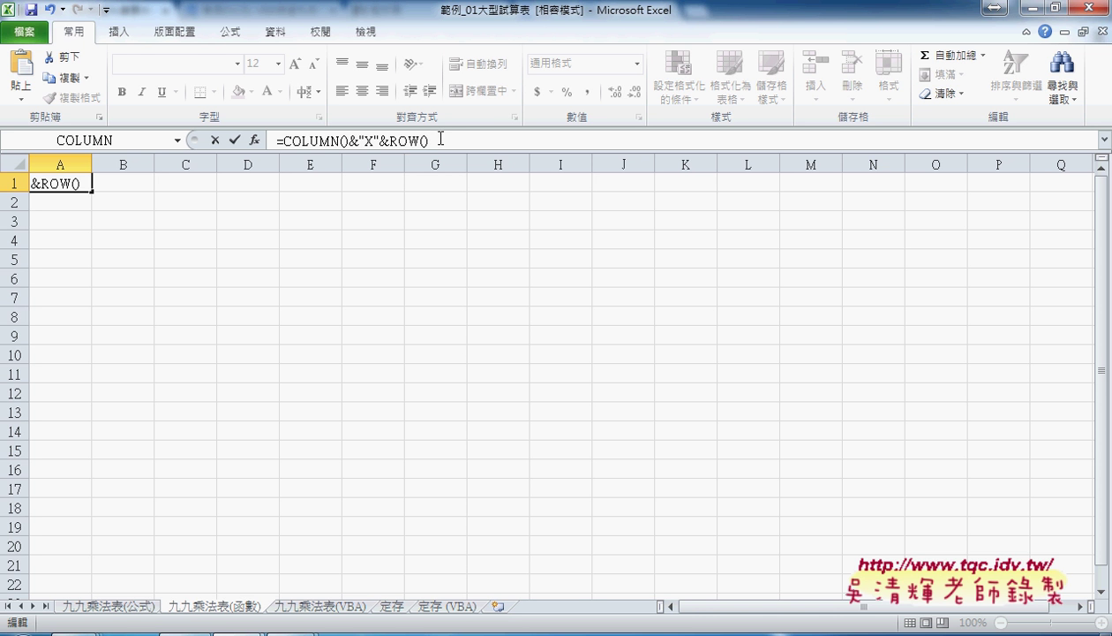
left_click_drag(389, 141, 480, 138)
key("Delete")
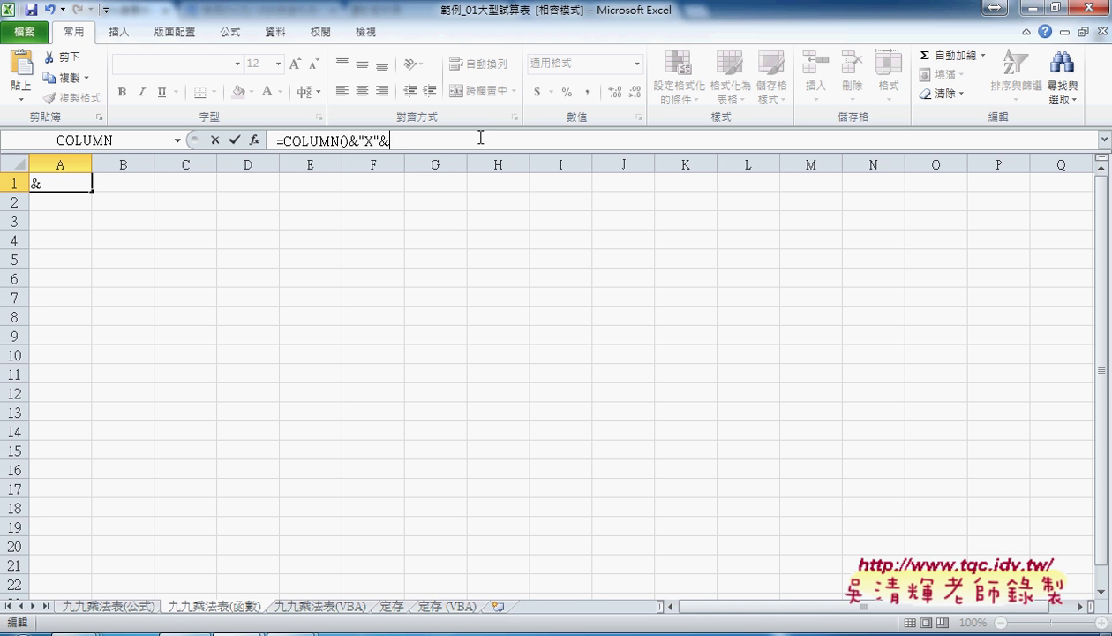
Insert ROW() with no argument through the Insert Function picker.
left_click(177, 141)
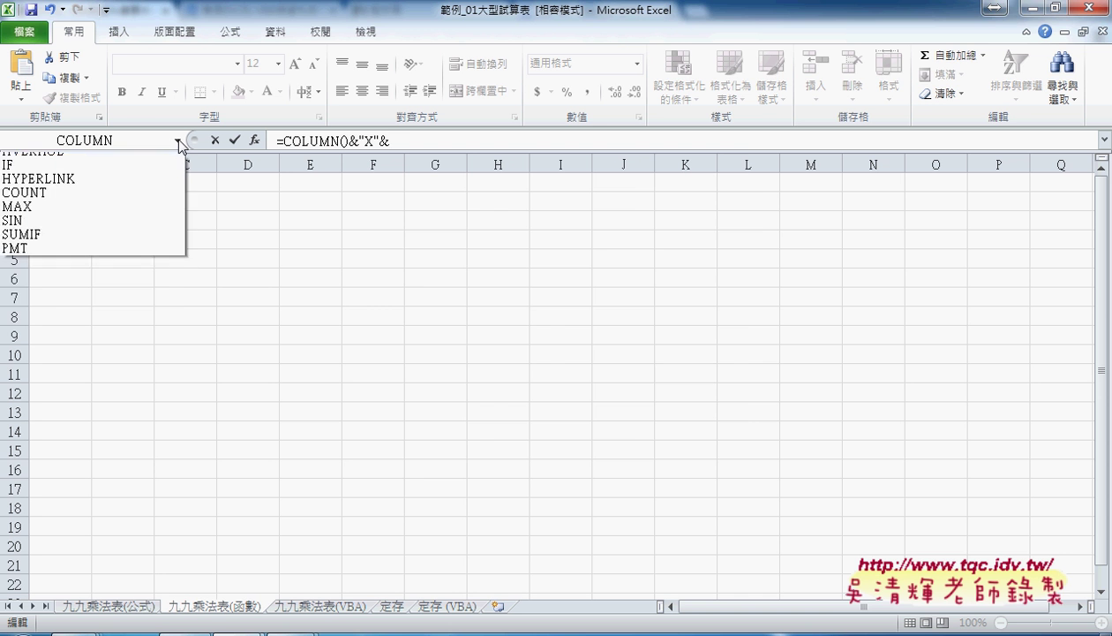
left_click(139, 299)
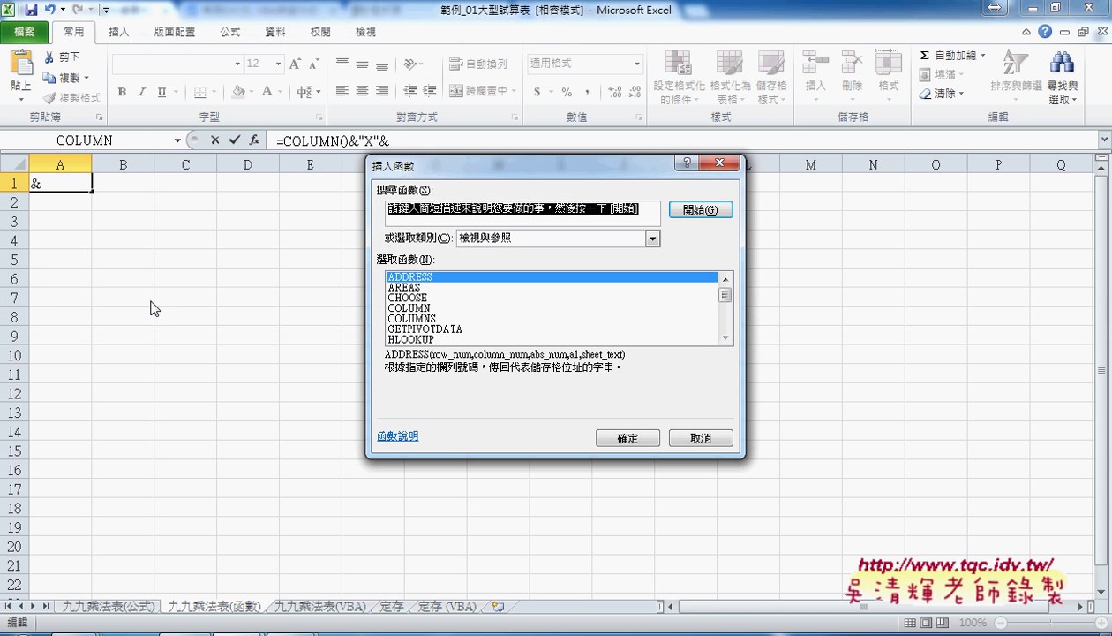
left_click(725, 336)
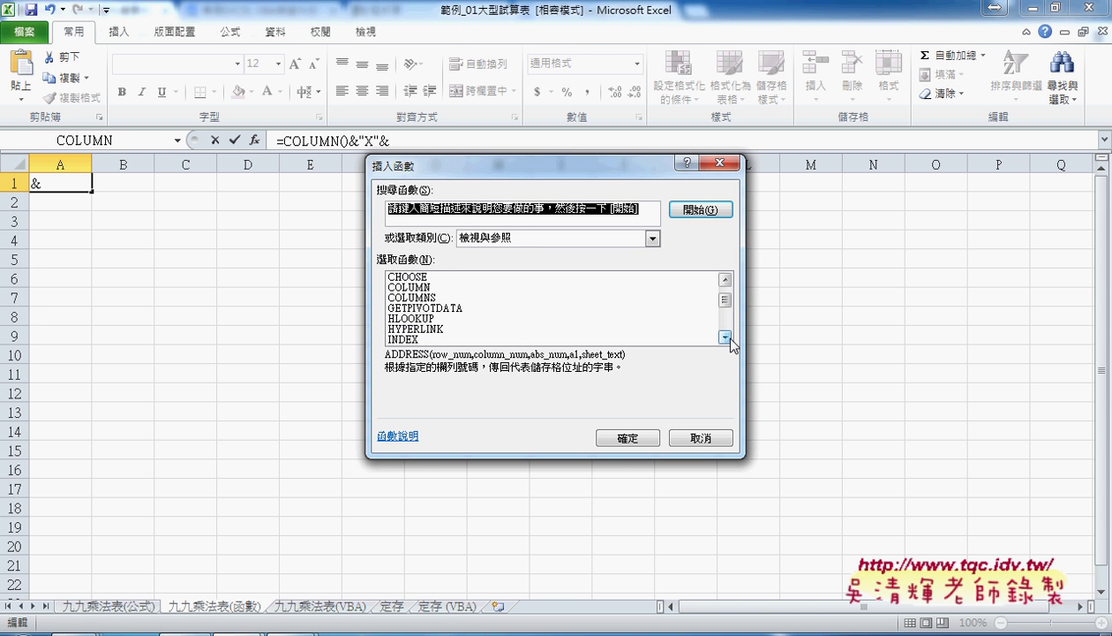
left_click(725, 337)
left_click(725, 337)
left_click(724, 336)
double_click(408, 311)
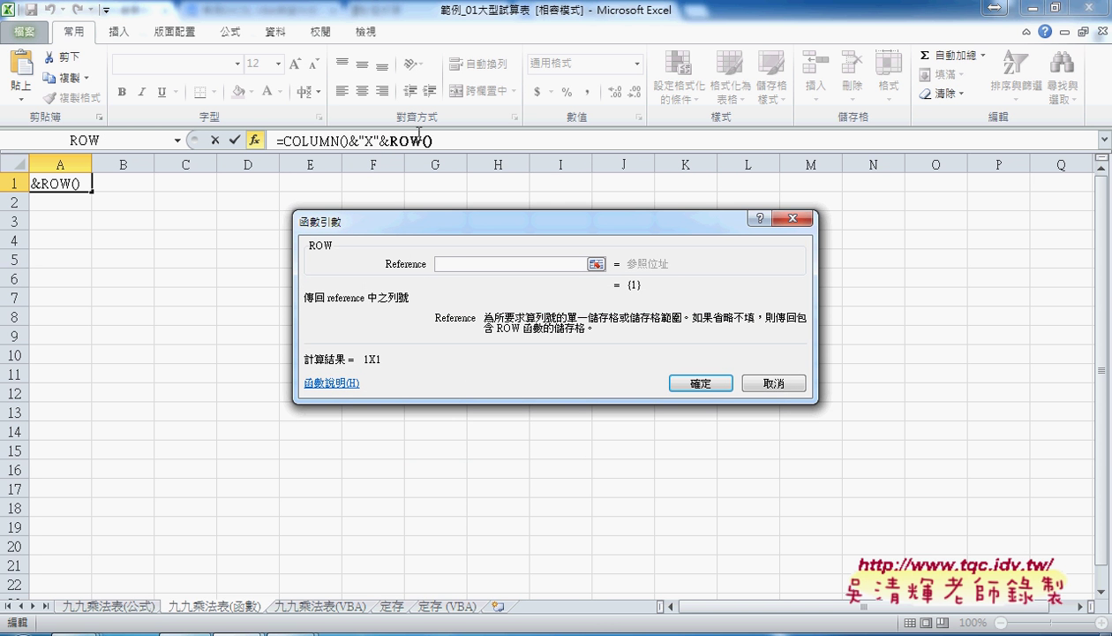
left_click(701, 383)
left_click(474, 141)
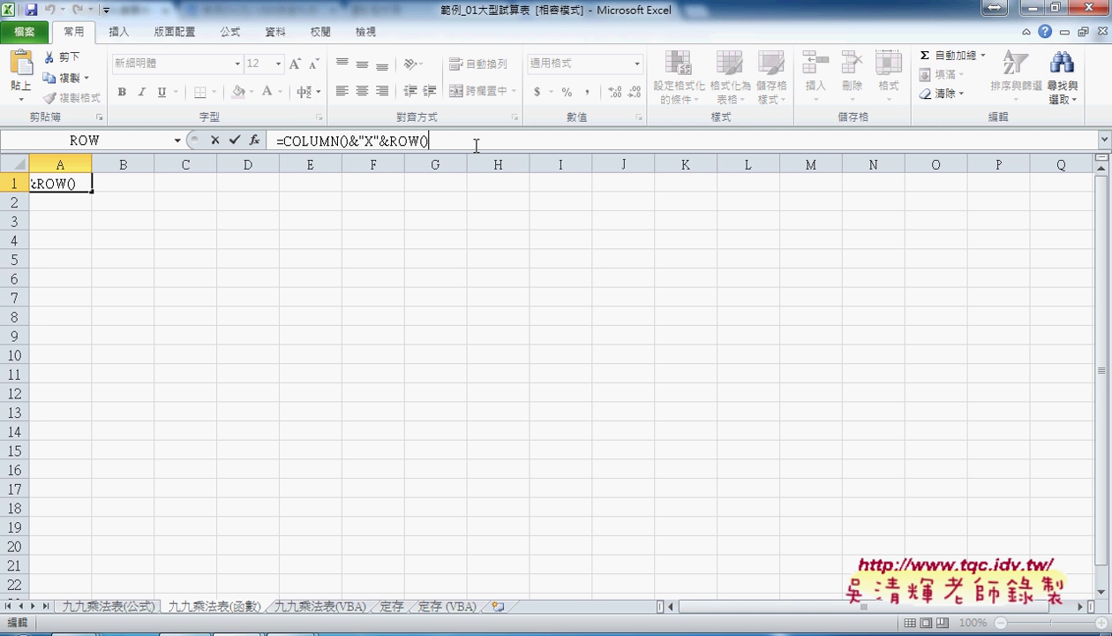
Complete A1 as =COLUMN()&"X"&ROW()&"="&COLUMN()*ROW() and enter it, showing 1X1=1.
type("&\"=")
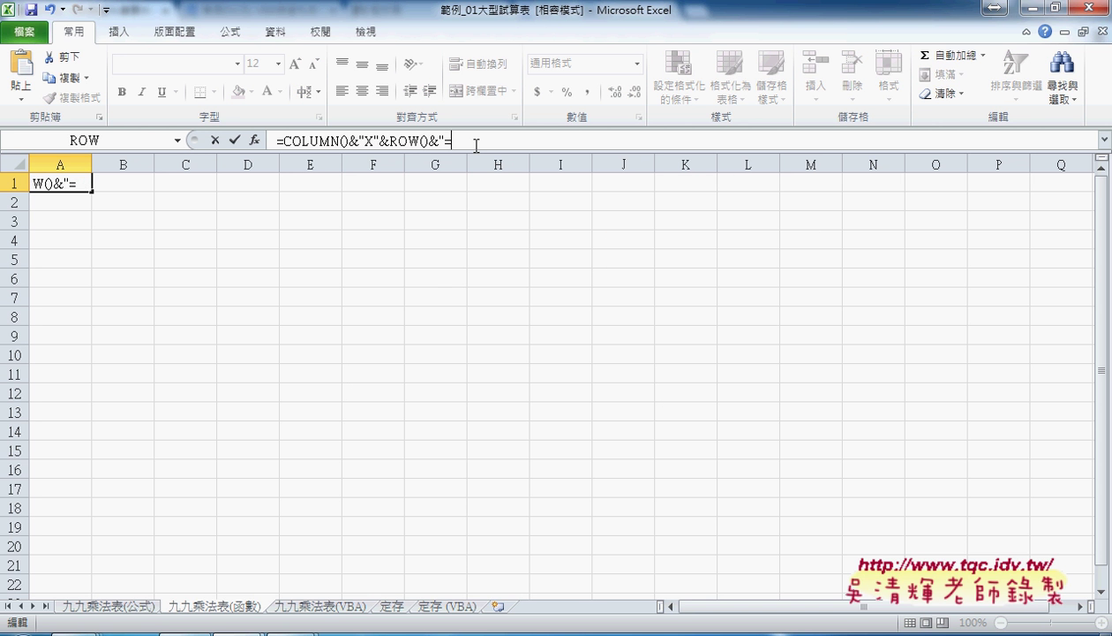
type("\"&")
left_click_drag(283, 141, 430, 137)
key("ctrl+c")
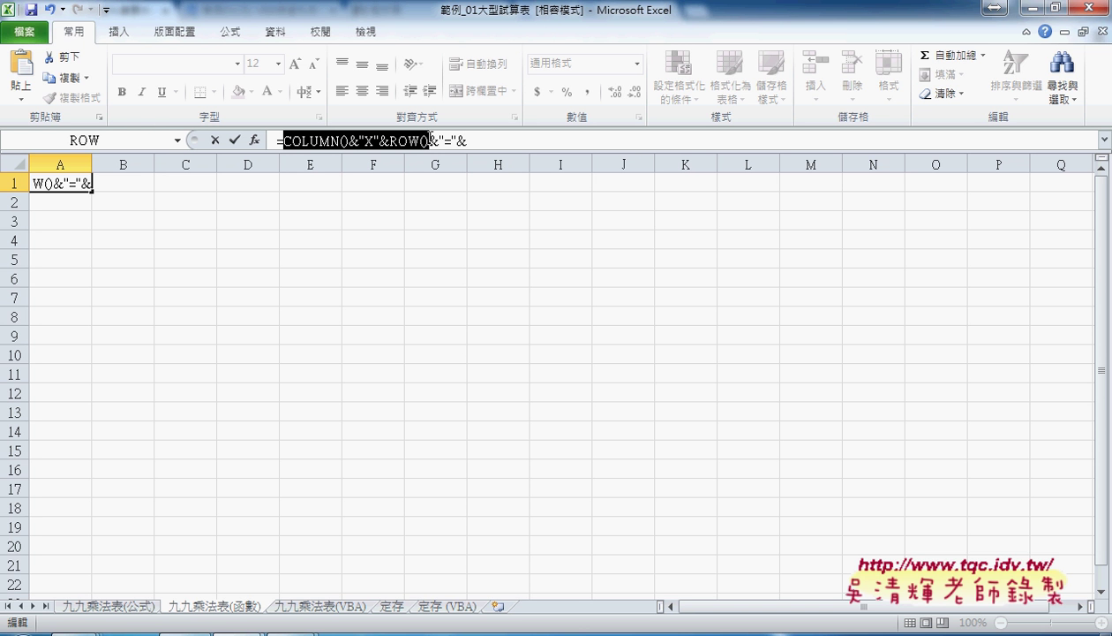
left_click(470, 138)
key("ctrl+v")
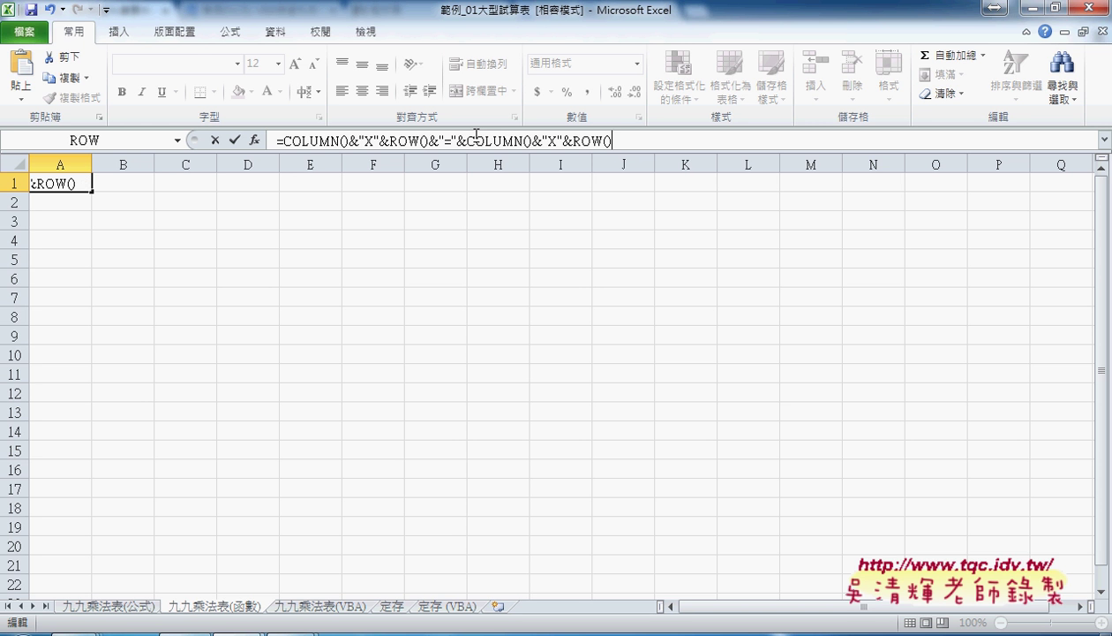
left_click_drag(531, 140, 572, 139)
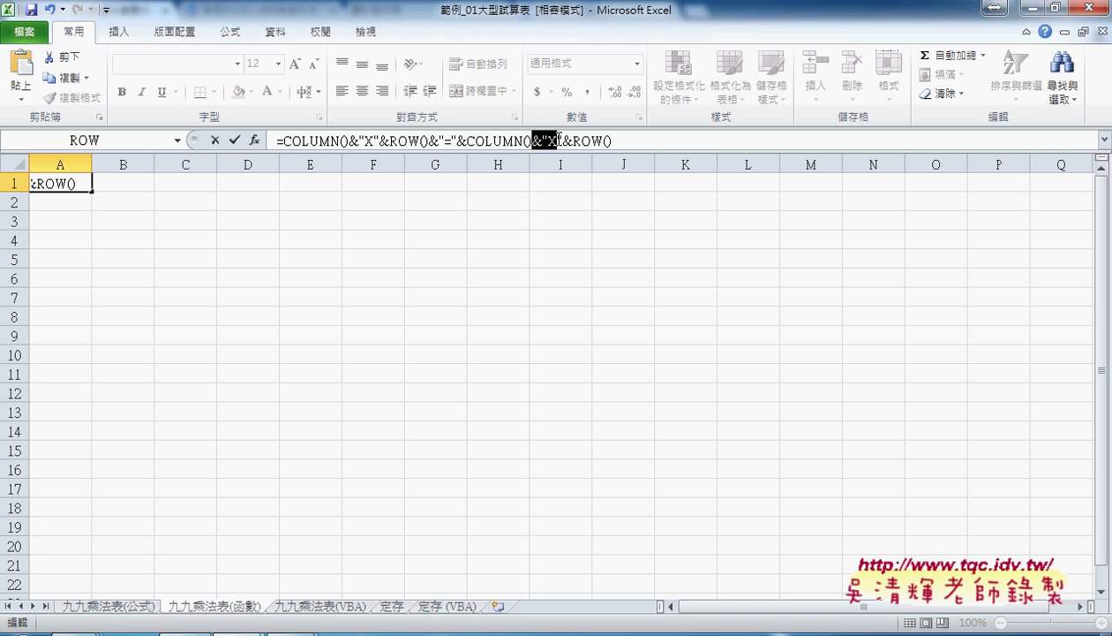
type("*")
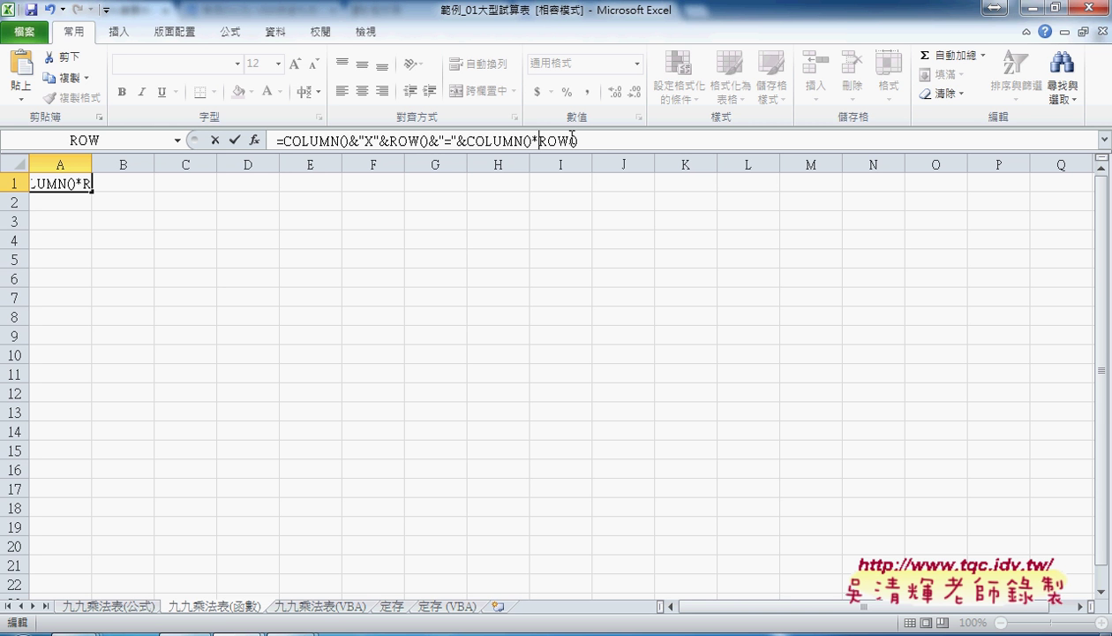
left_click(235, 140)
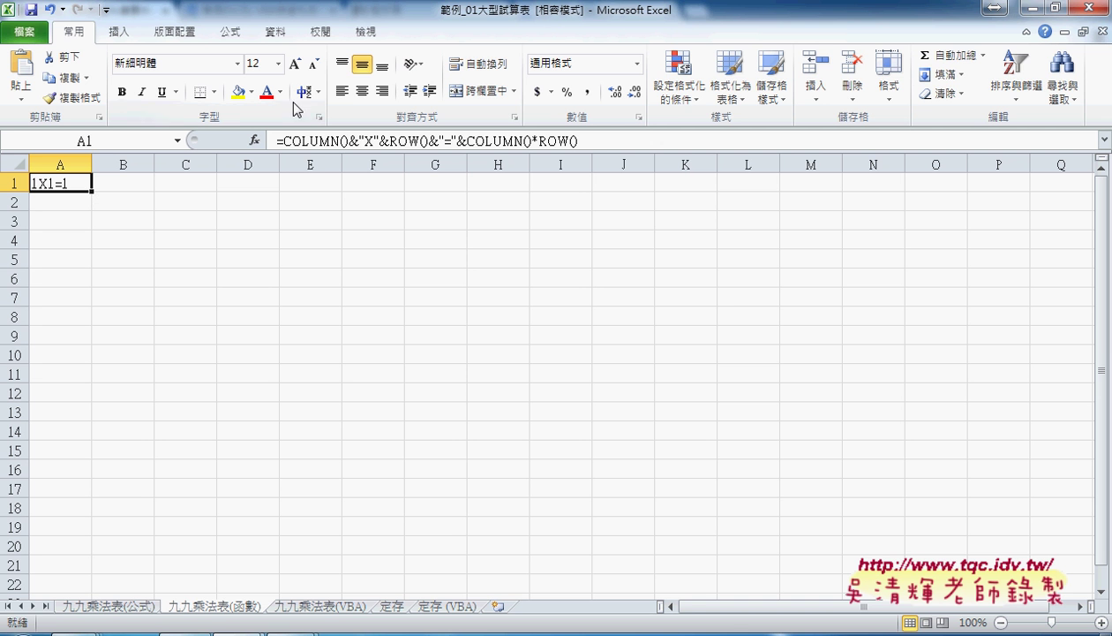
Centre A1 and fill its formula across A1:I9, undoing the overfill to row 19.
left_click(362, 91)
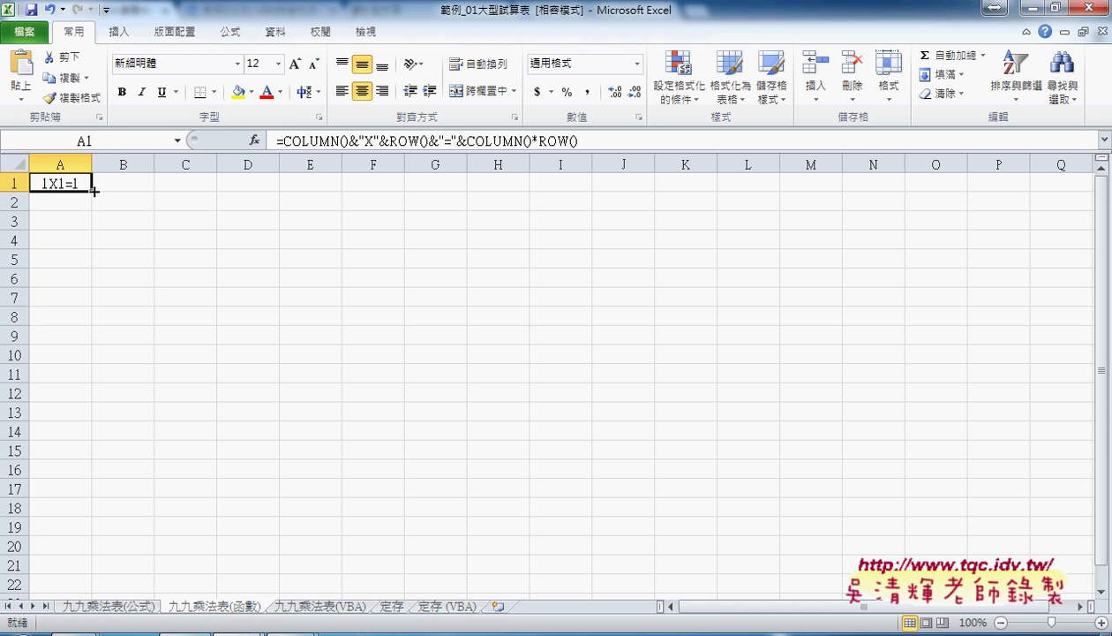
left_click_drag(92, 192, 578, 185)
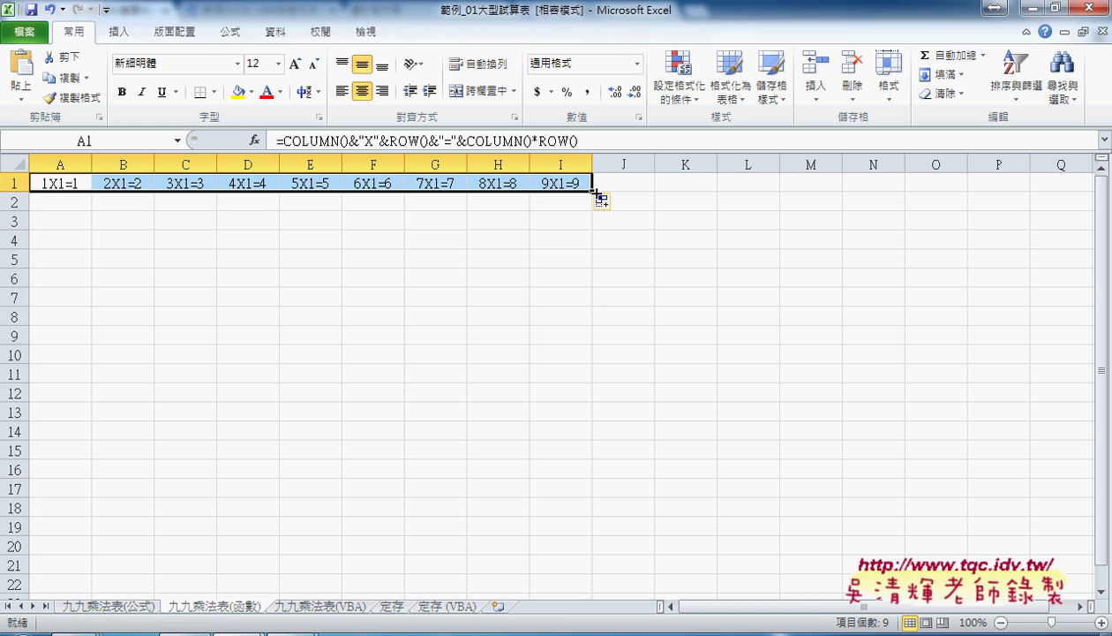
left_click_drag(590, 189, 595, 341)
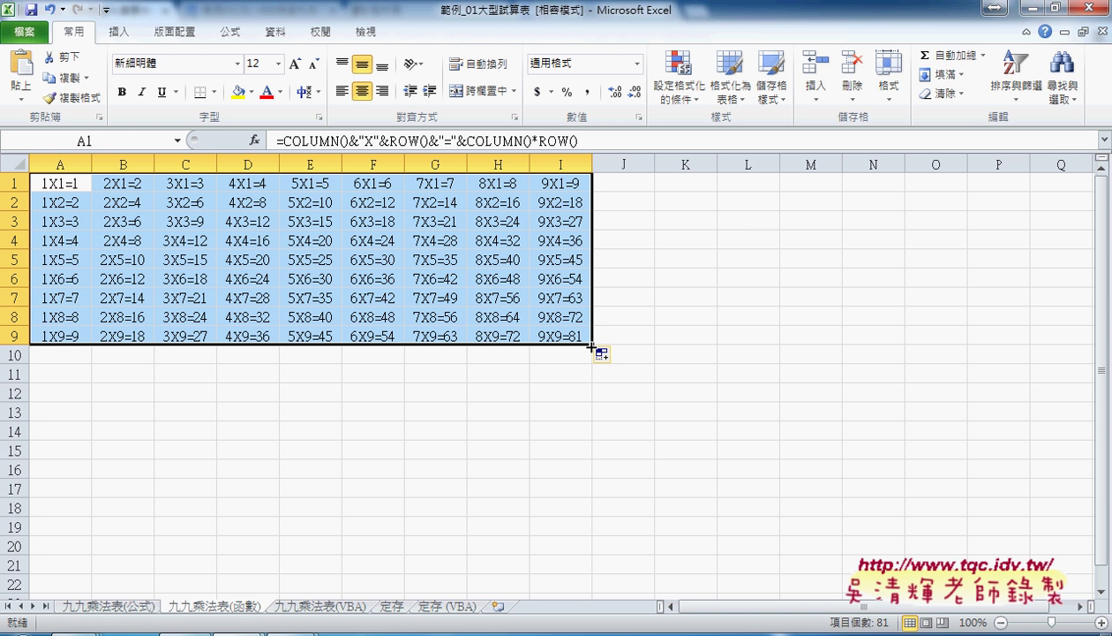
mouse_move(591, 347)
left_mouse_down()
mouse_move(572, 542)
mouse_move(943, 527)
left_mouse_up()
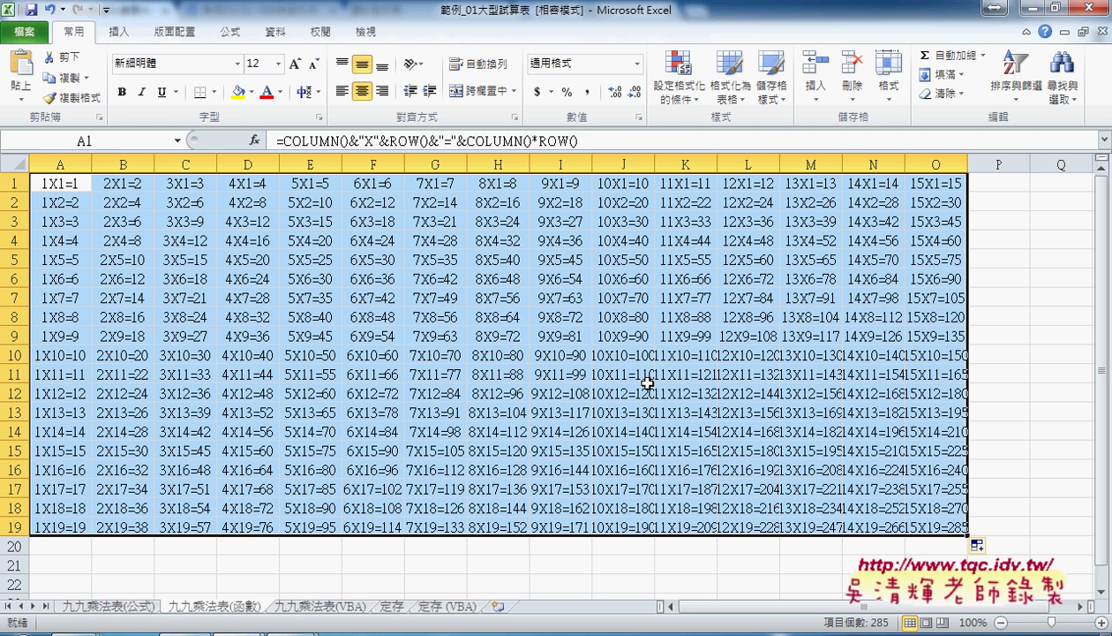
key("ctrl+z")
key("ctrl+z")
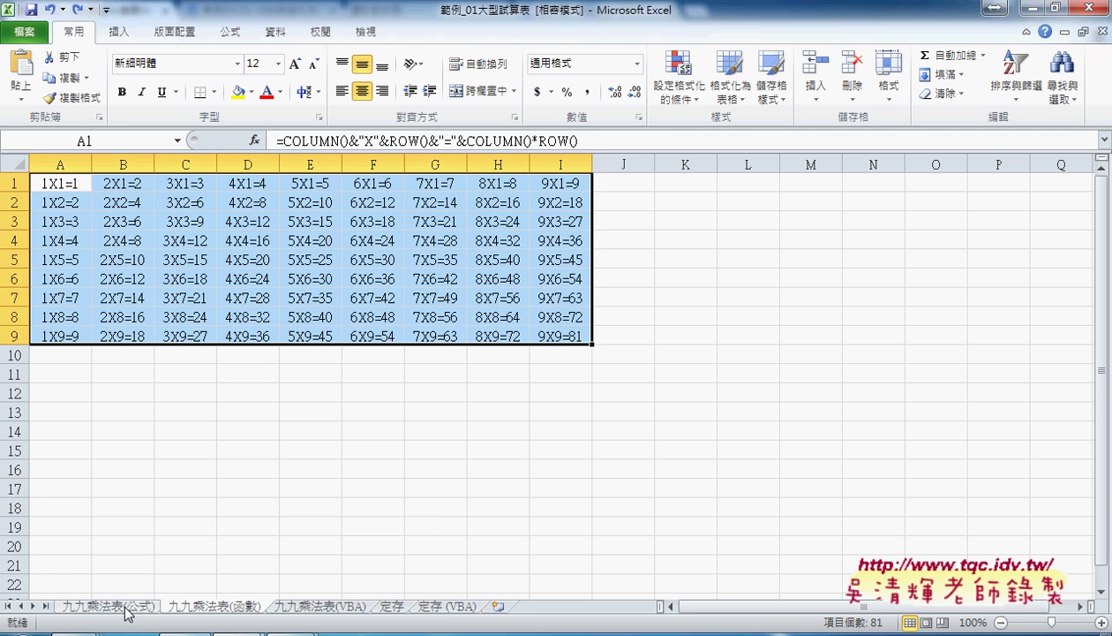
Open the 九九乘法表(公式) sheet and select its table B2:J10.
left_click(127, 605)
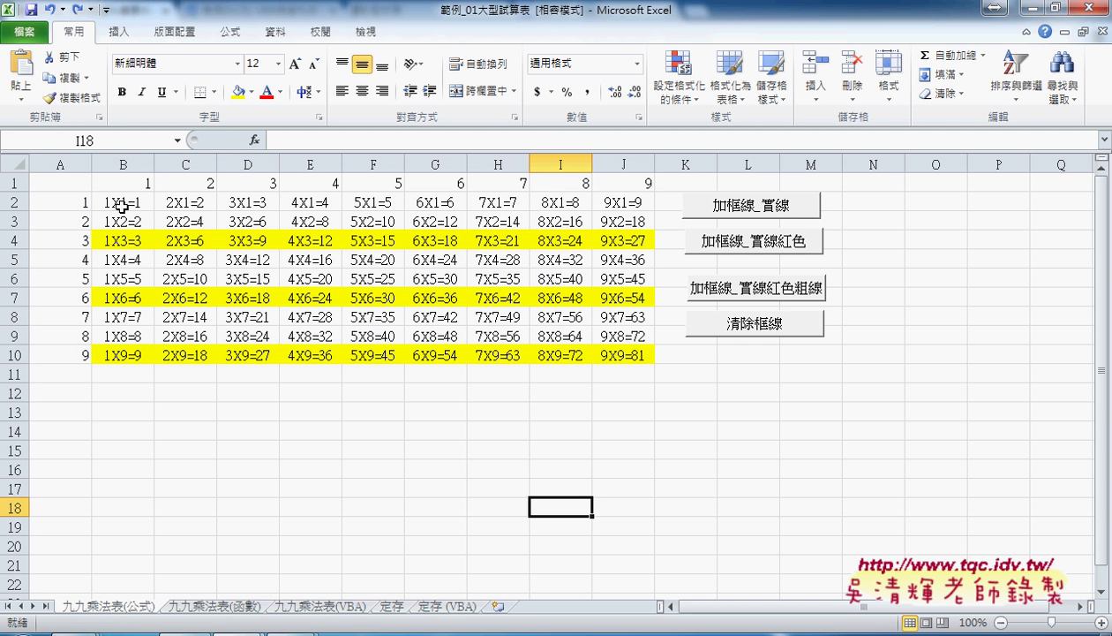
mouse_move(121, 203)
left_mouse_down()
mouse_move(209, 289)
mouse_move(633, 355)
left_mouse_up()
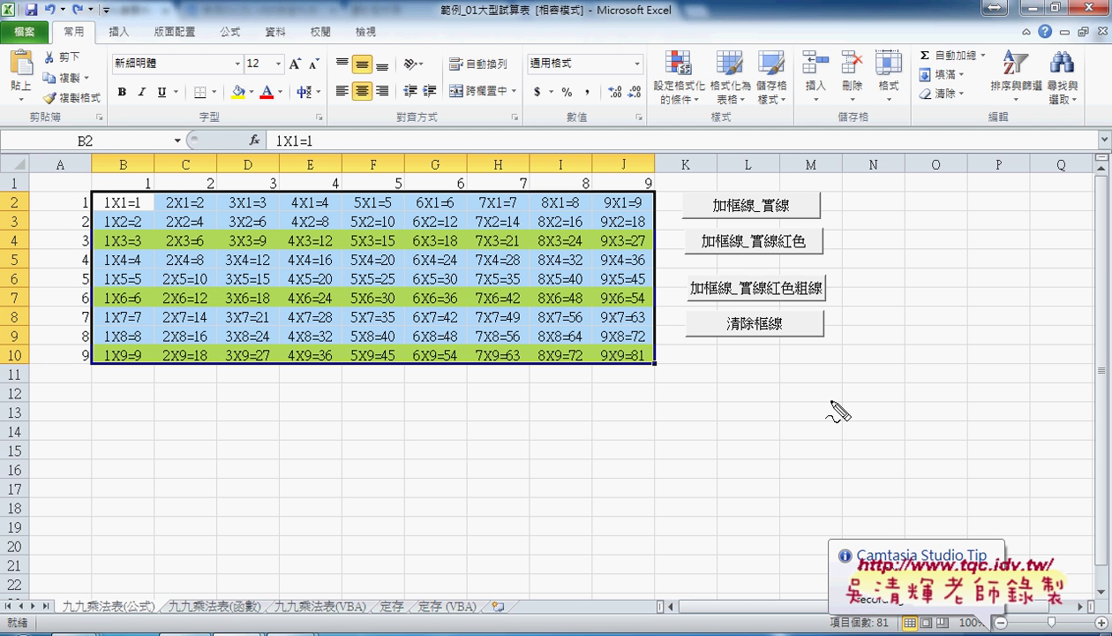
left_click_drag(92, 194, 94, 356)
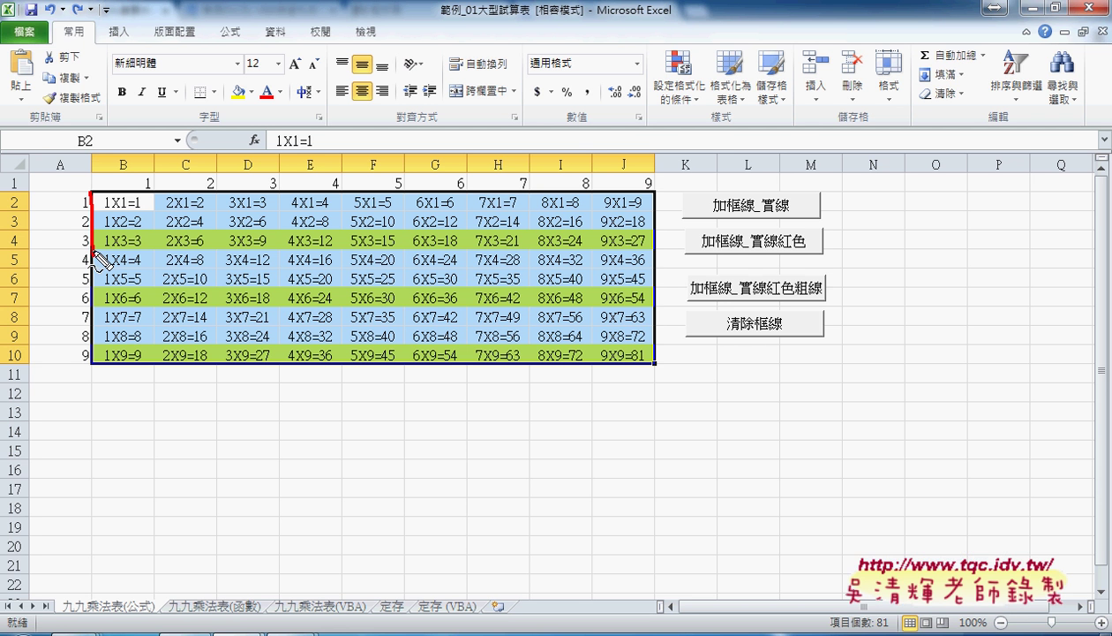
mouse_move(108, 189)
left_mouse_down()
mouse_move(644, 196)
mouse_move(653, 358)
left_mouse_up()
left_click_drag(104, 356, 678, 355)
mouse_move(807, 113)
left_mouse_down()
mouse_move(643, 187)
mouse_move(673, 185)
left_mouse_up()
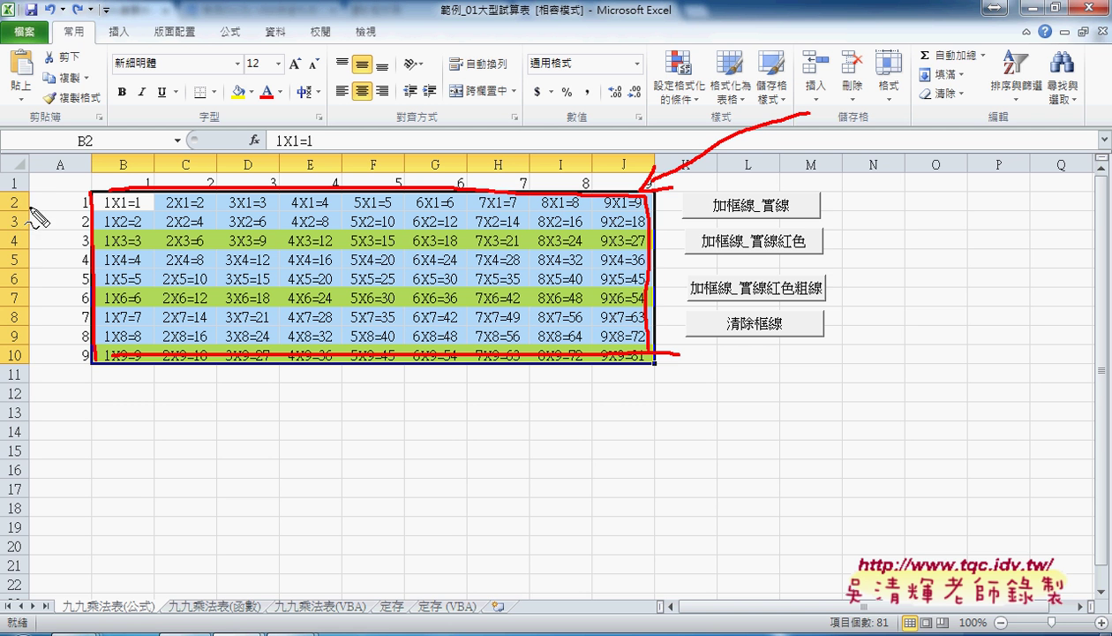
mouse_move(20, 191)
left_mouse_down()
mouse_move(5, 205)
mouse_move(21, 189)
left_mouse_up()
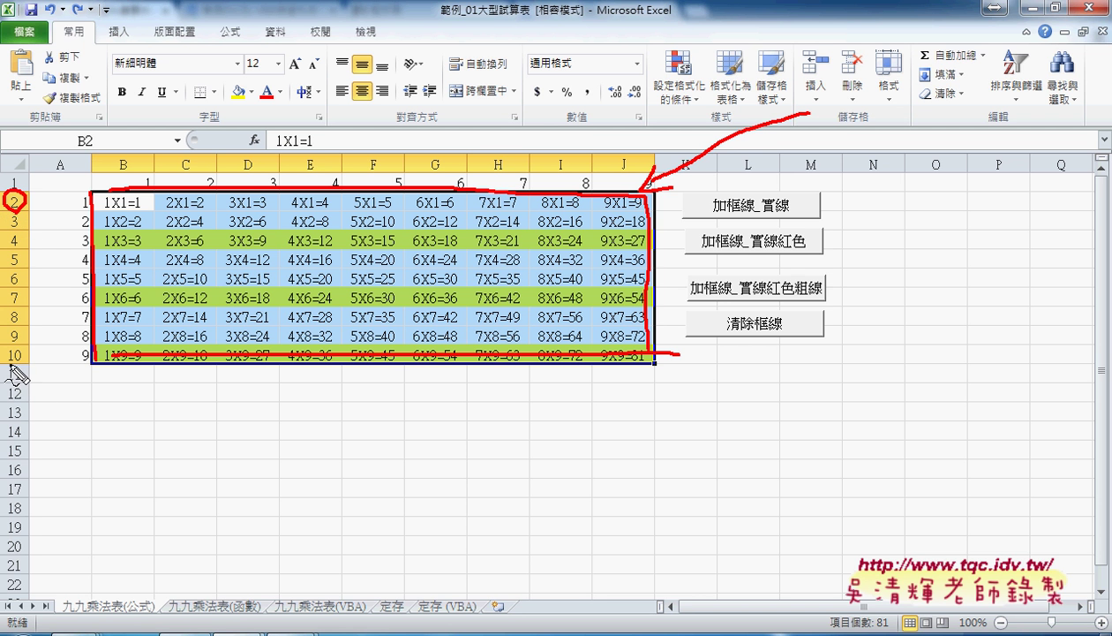
left_click_drag(19, 344, 21, 346)
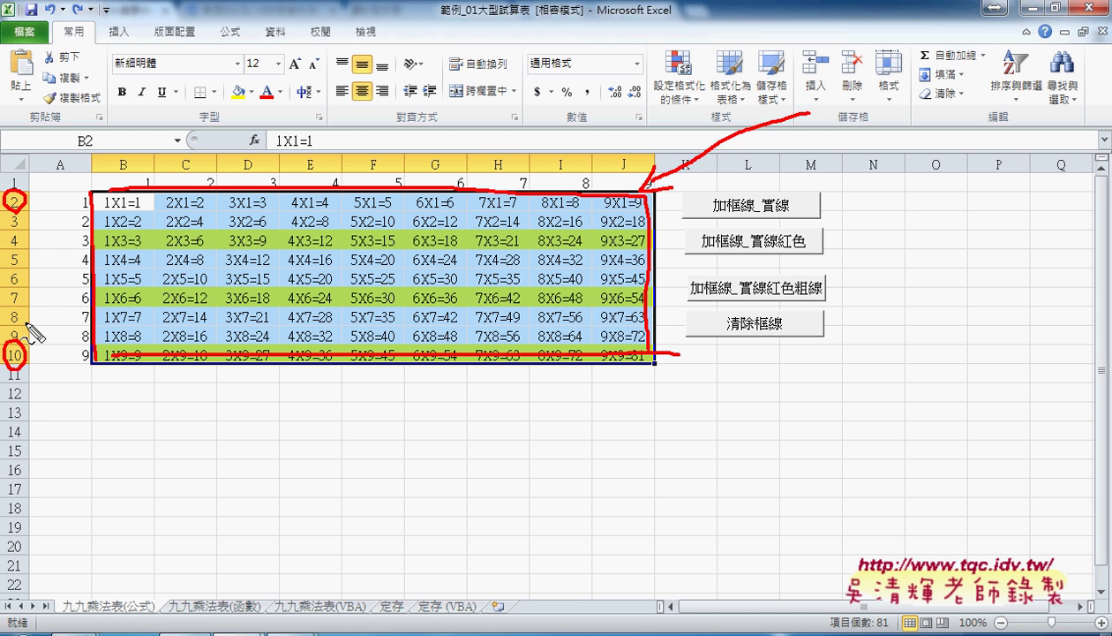
left_click_drag(29, 129, 26, 163)
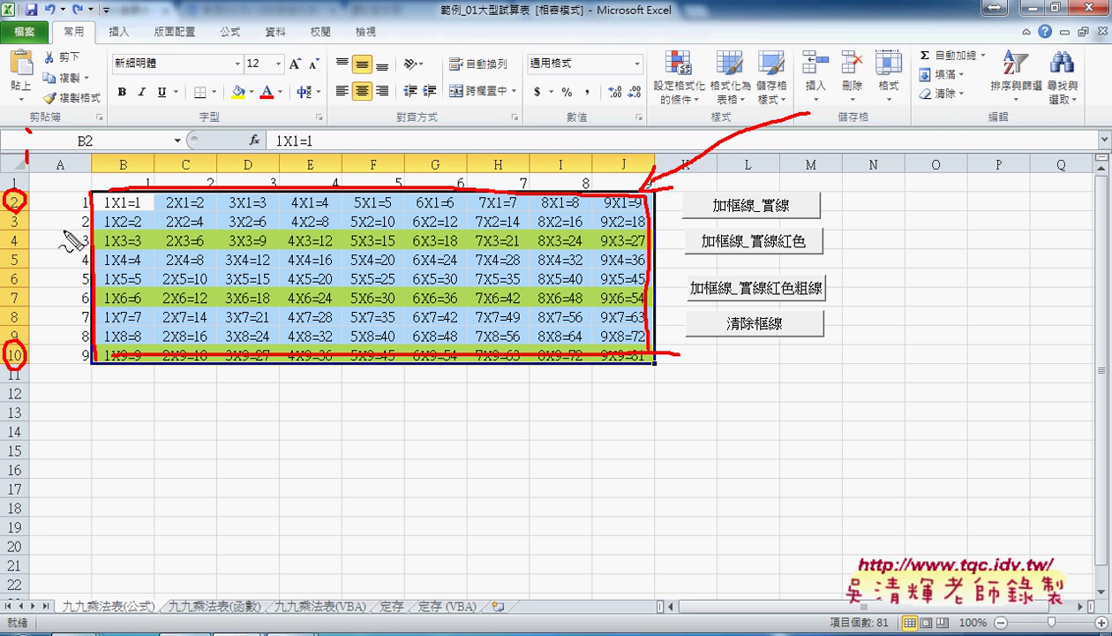
left_click_drag(122, 122, 129, 164)
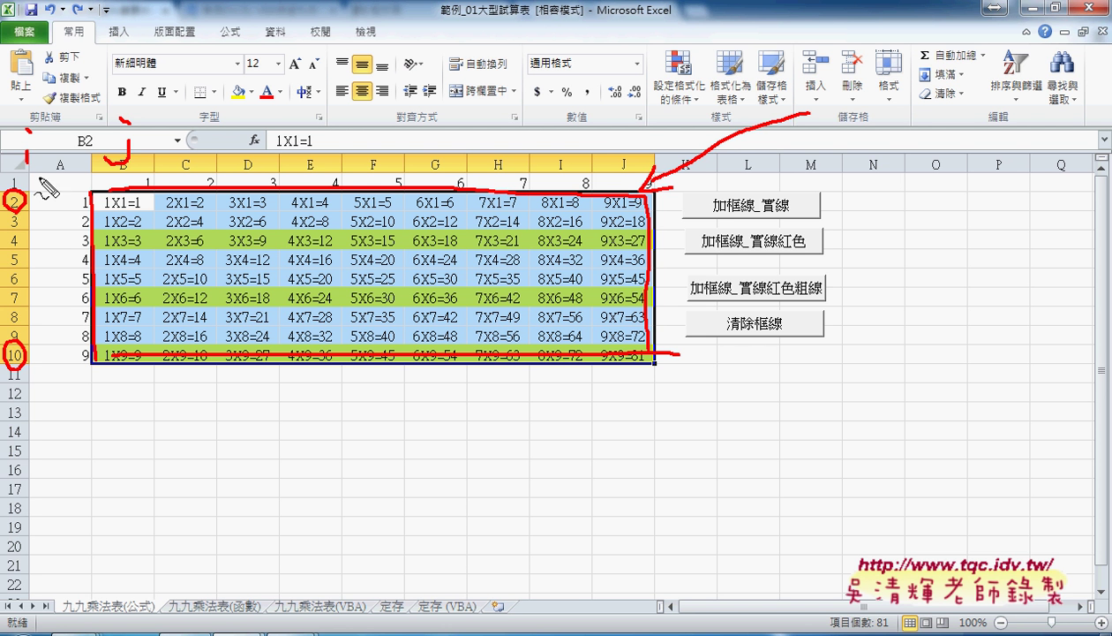
left_click_drag(29, 171, 43, 169)
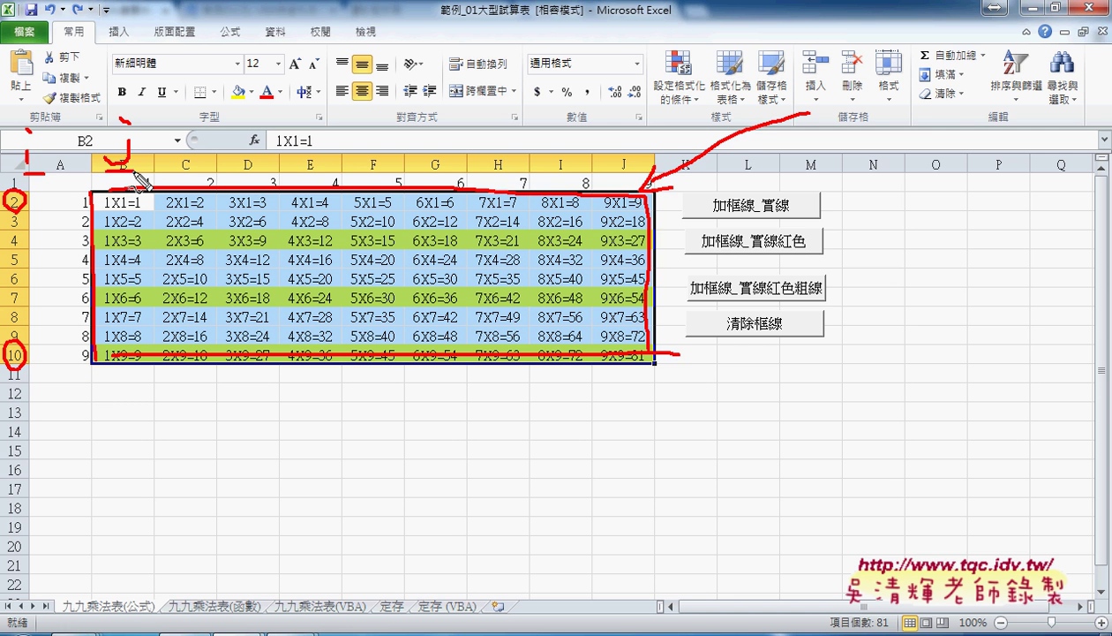
key("Escape")
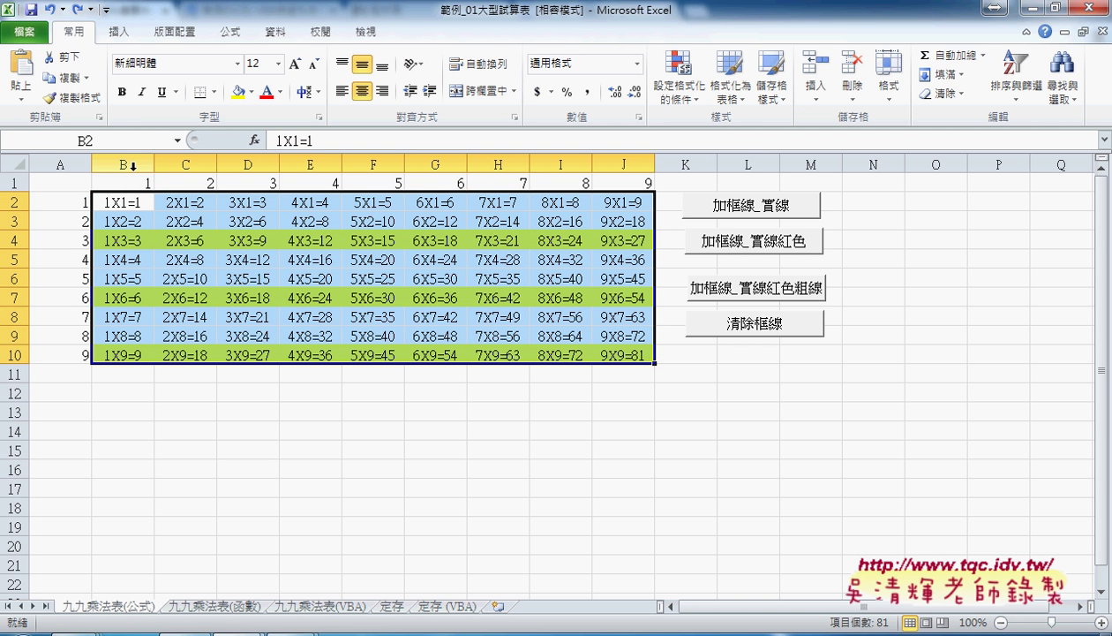
On the 九九乘法表(VBA) sheet, fill column headings 1–9 across B1:J1.
left_click(338, 607)
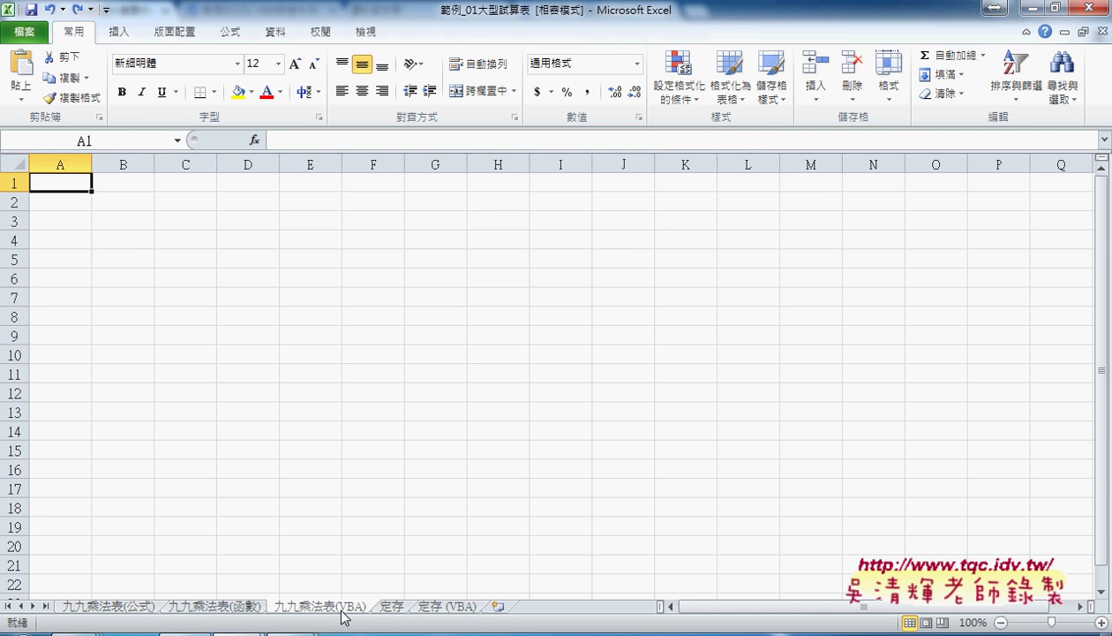
left_click(138, 178)
type("1")
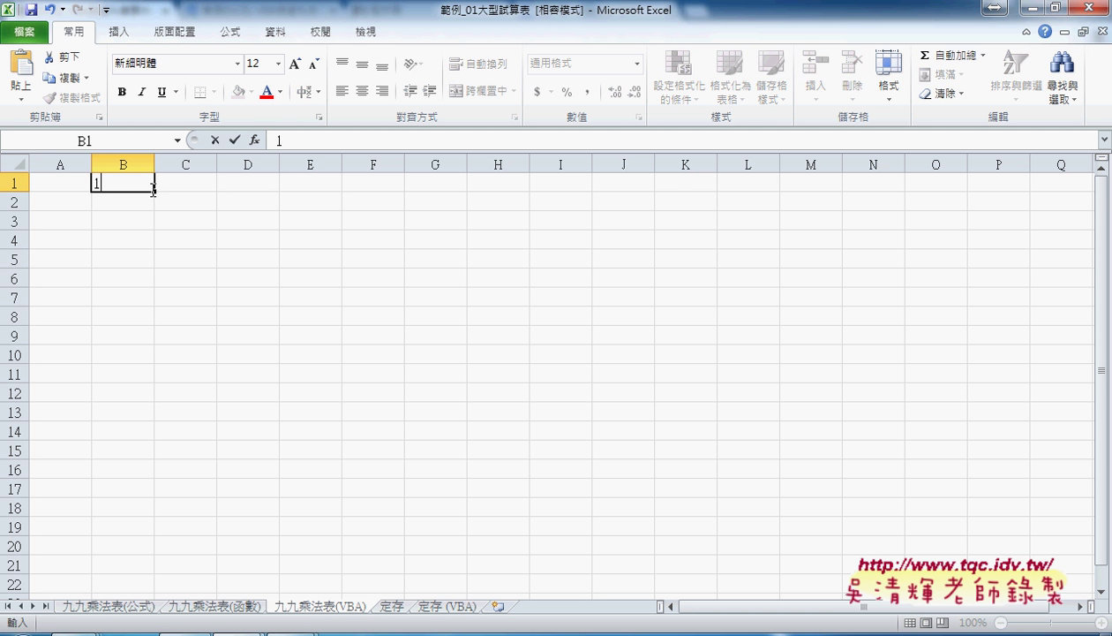
left_click_drag(154, 189, 717, 195)
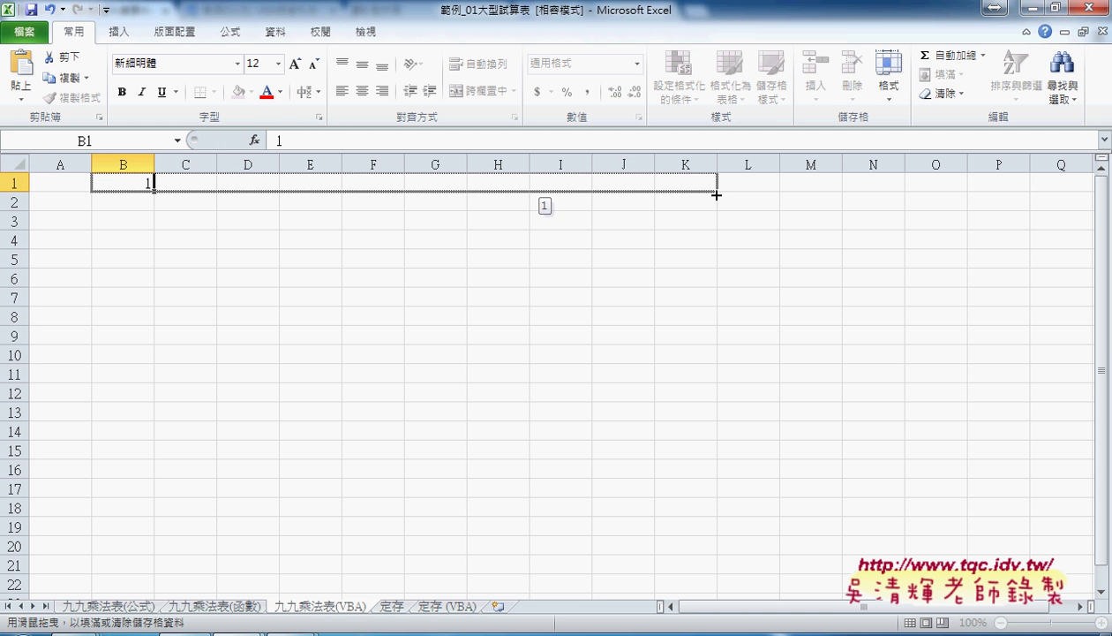
key("ctrl")
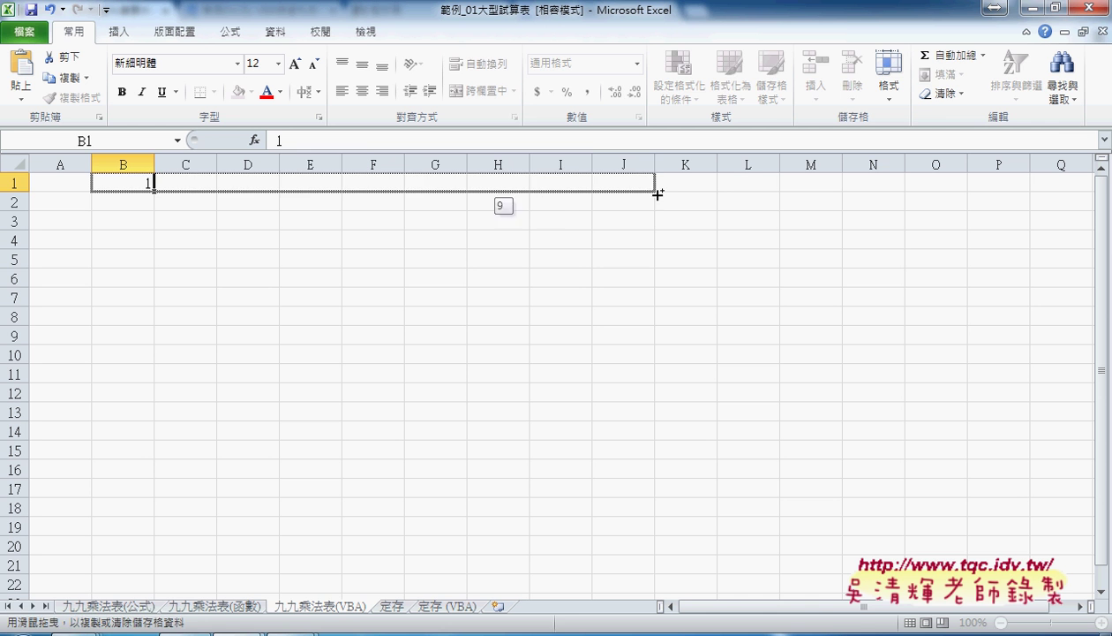
left_click_drag(716, 195, 657, 193)
Fill row headings 1–9 down A2:A10 and select the body B2:J10.
left_click(69, 198)
type("1")
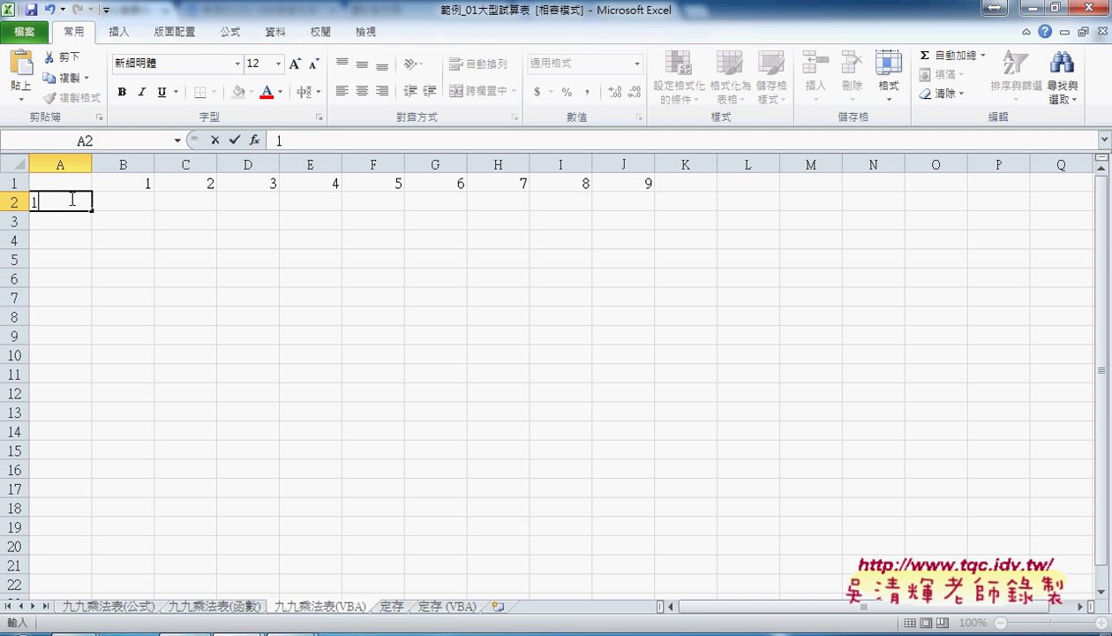
left_click_drag(92, 210, 92, 360)
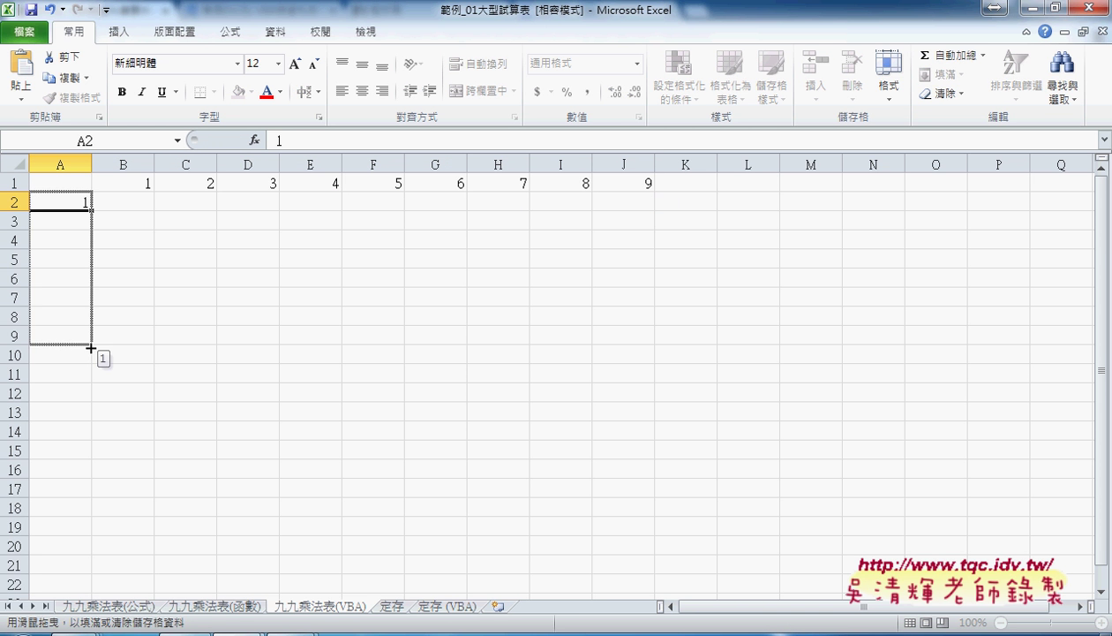
mouse_move(137, 202)
left_mouse_down()
mouse_move(640, 338)
mouse_move(641, 356)
left_mouse_up()
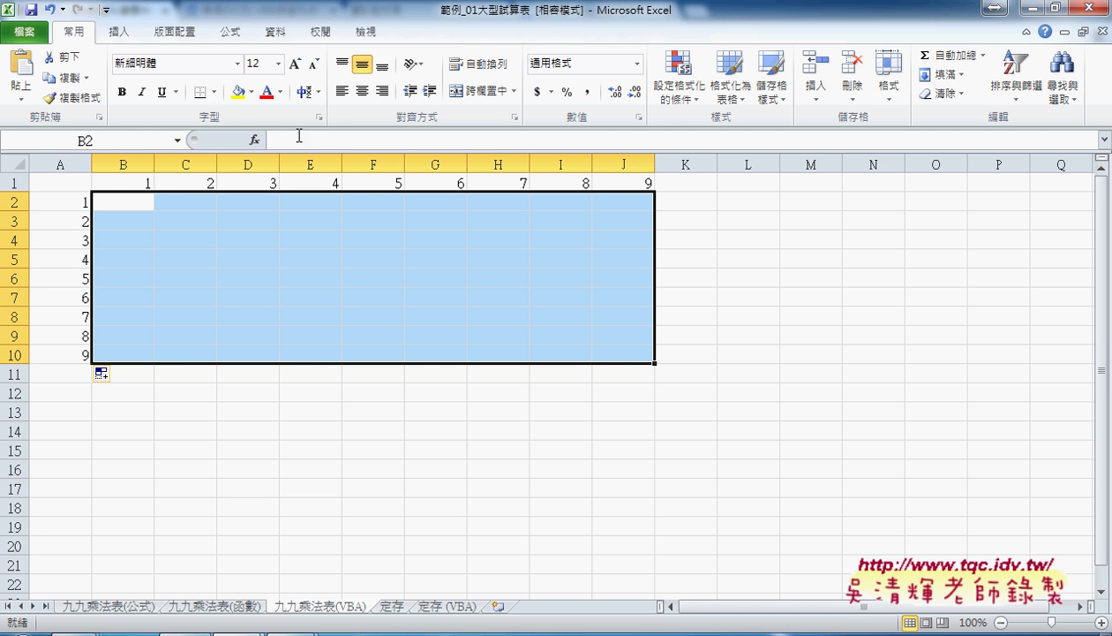
Apply All Borders to B2:J10, then glance at the 九九乘法表(函數) sheet and come back.
left_click(214, 91)
left_click(204, 245)
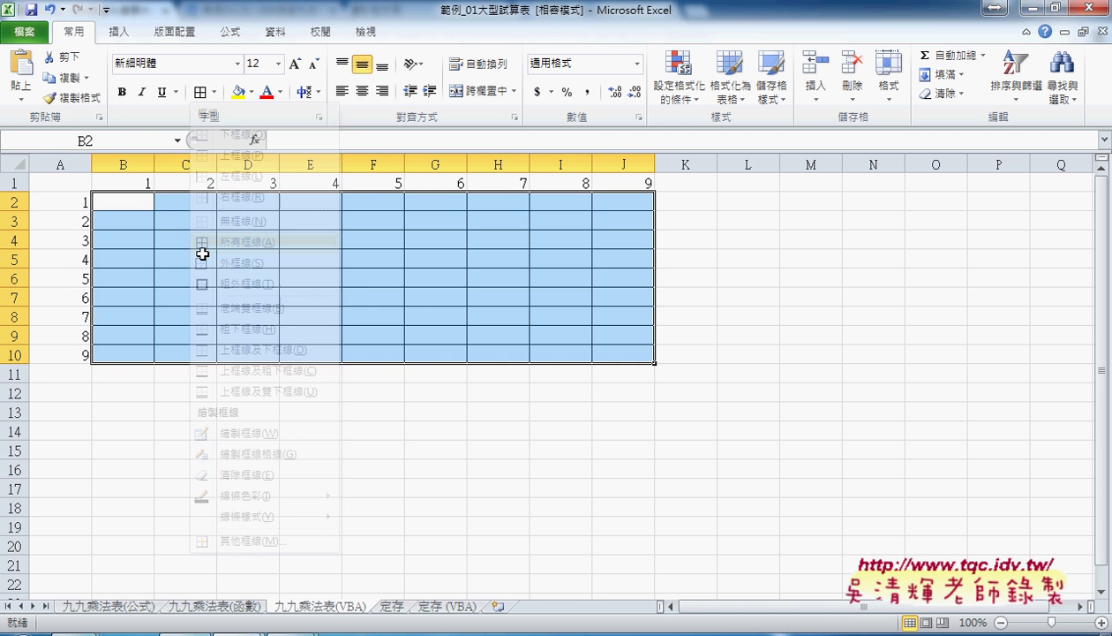
left_click(159, 202)
left_click(123, 200)
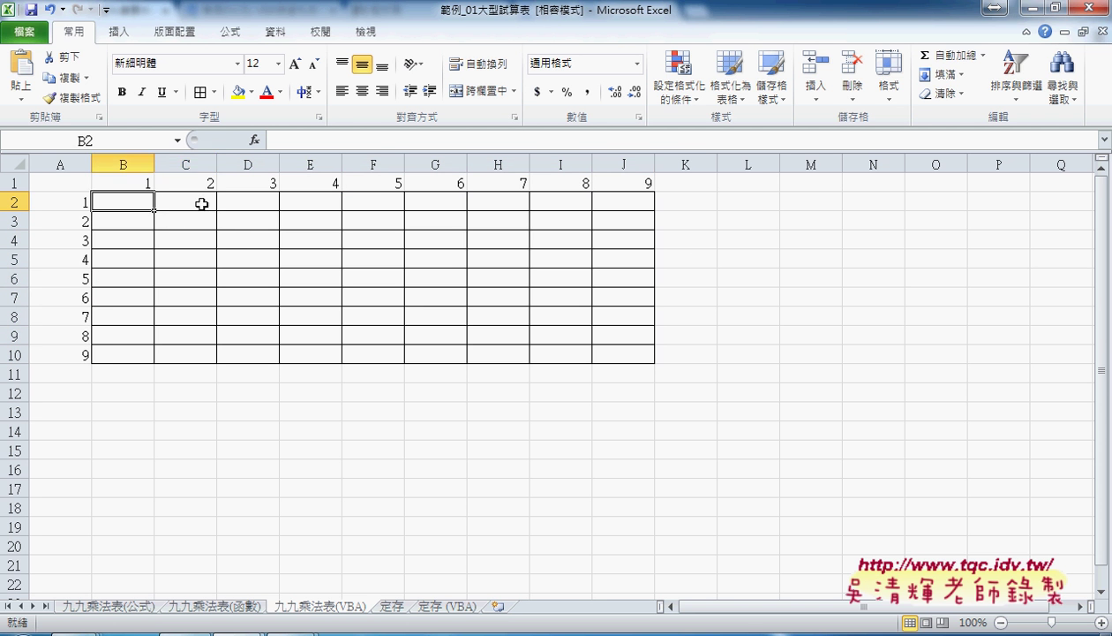
left_click(201, 201)
left_click(276, 203)
left_click(300, 210)
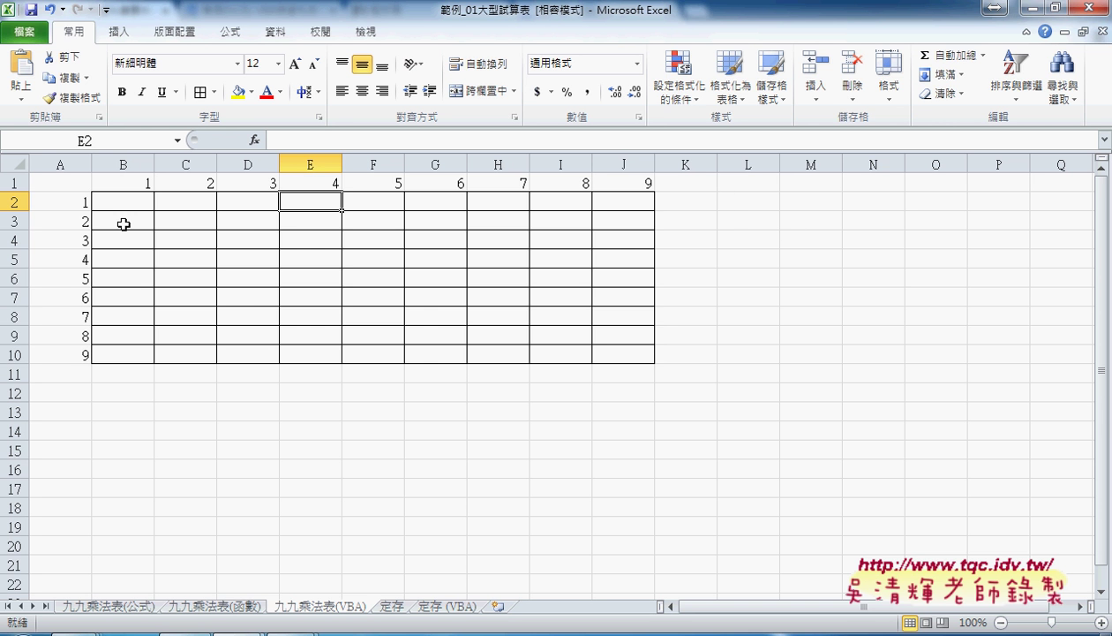
left_click_drag(122, 203, 619, 357)
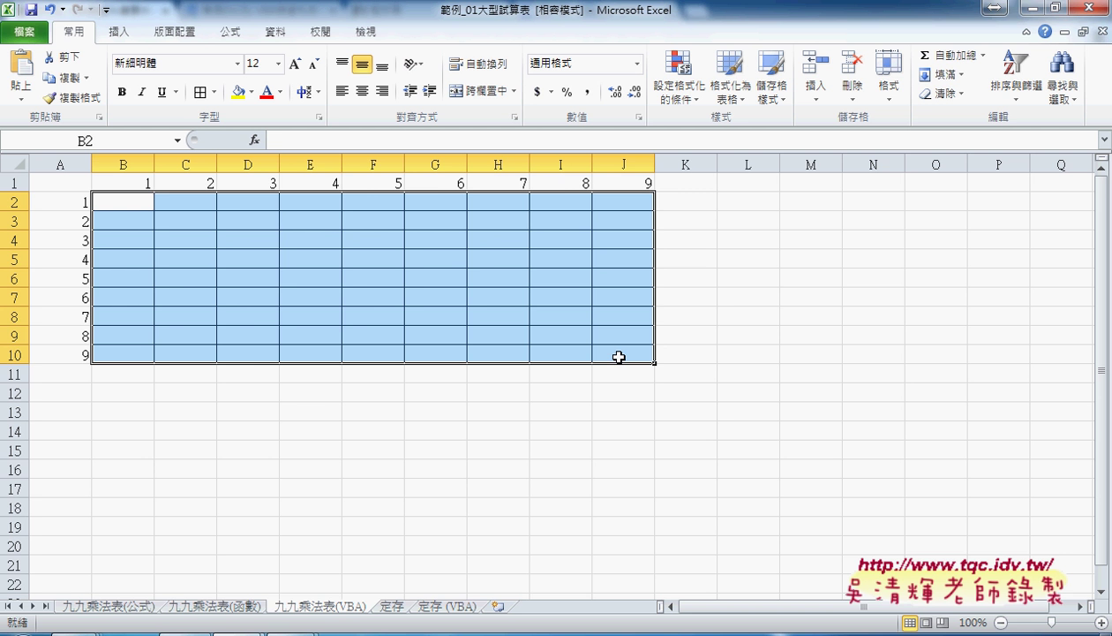
left_click(240, 604)
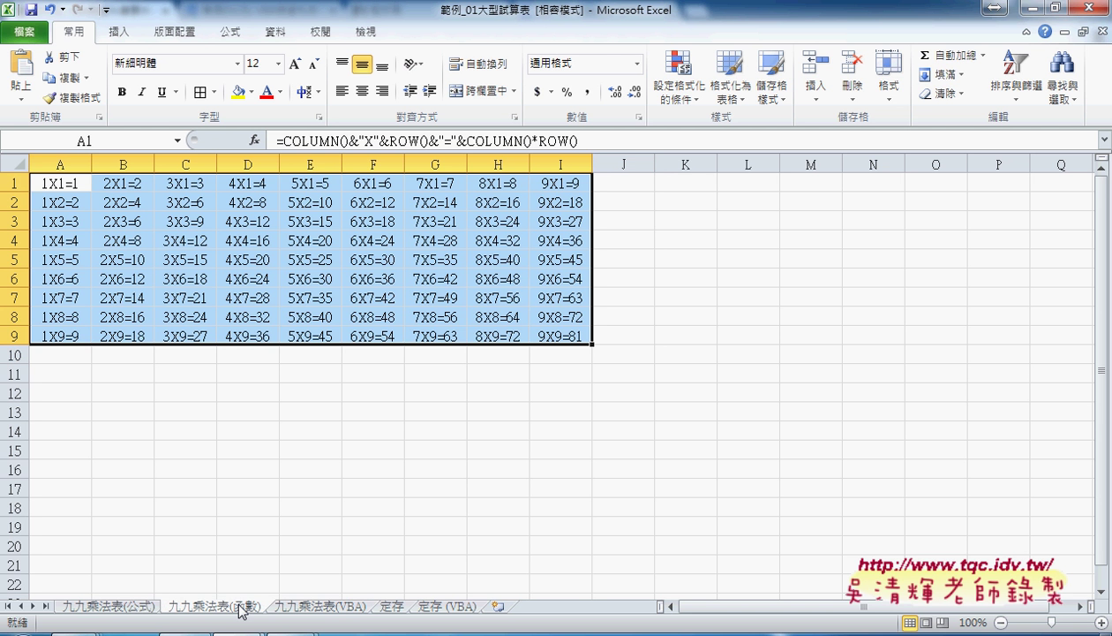
left_click(332, 609)
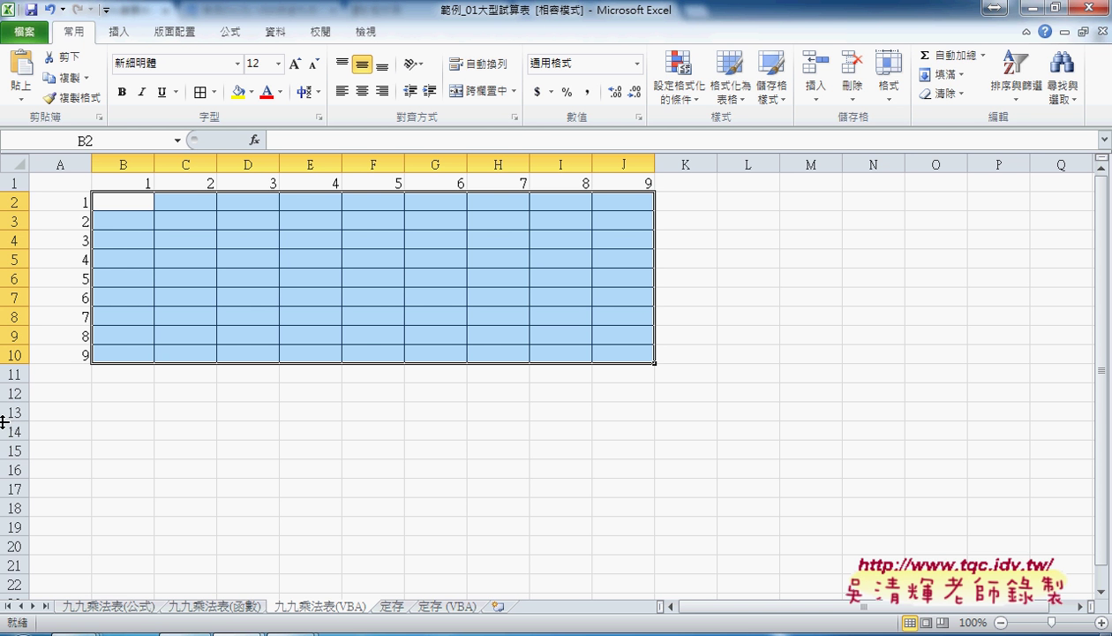
Enable the 開發人員 (Developer) tab under Customize Ribbon in Excel Options.
left_click(106, 11)
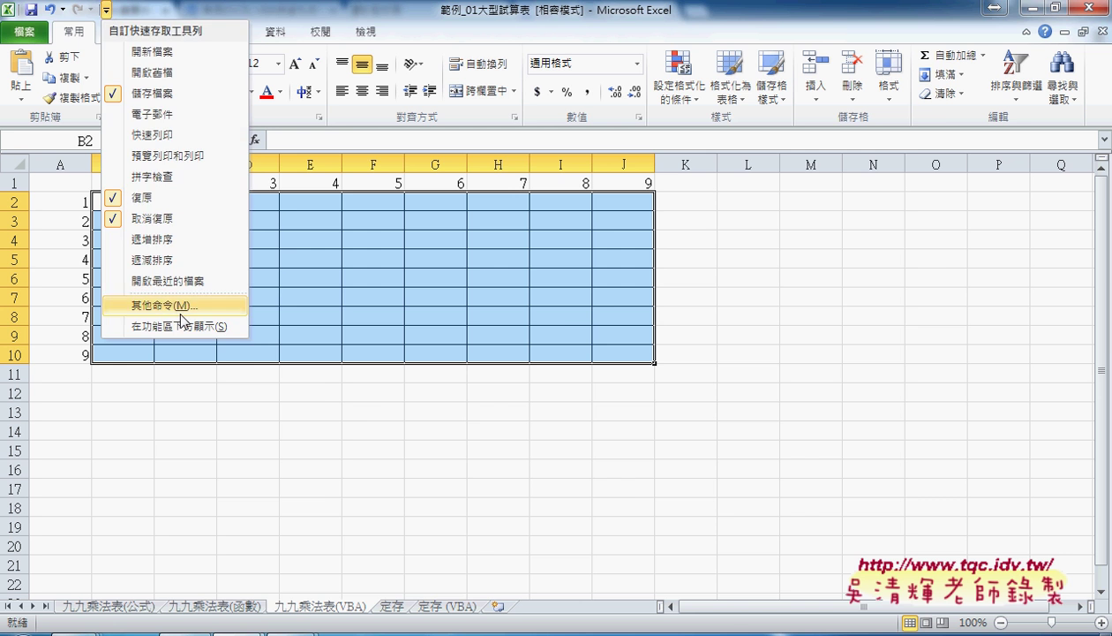
left_click(177, 306)
left_click(264, 204)
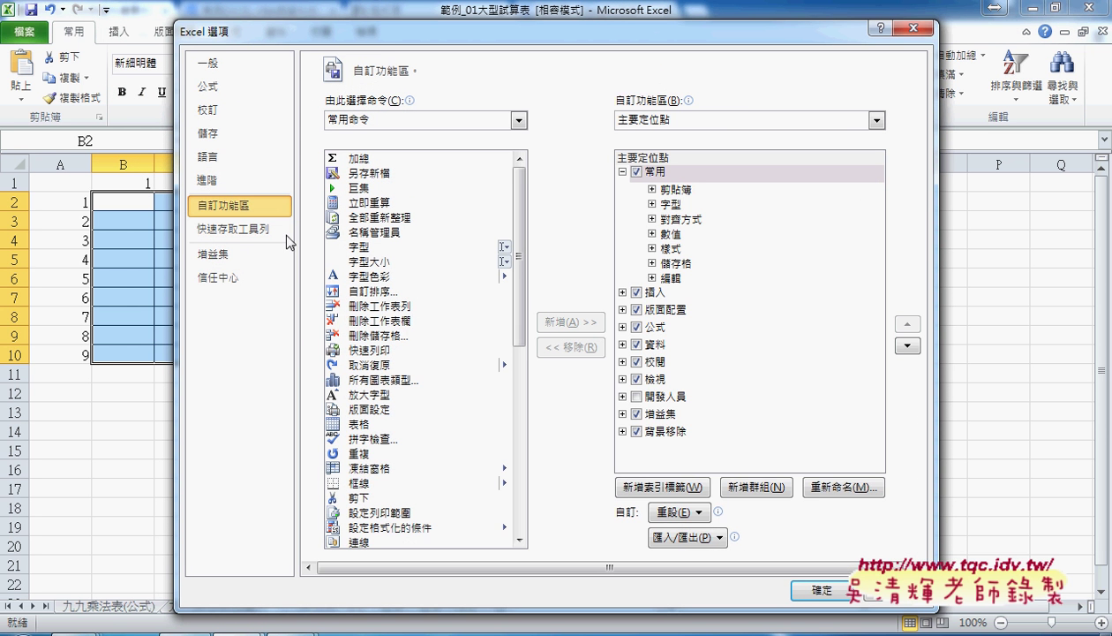
left_click(636, 397)
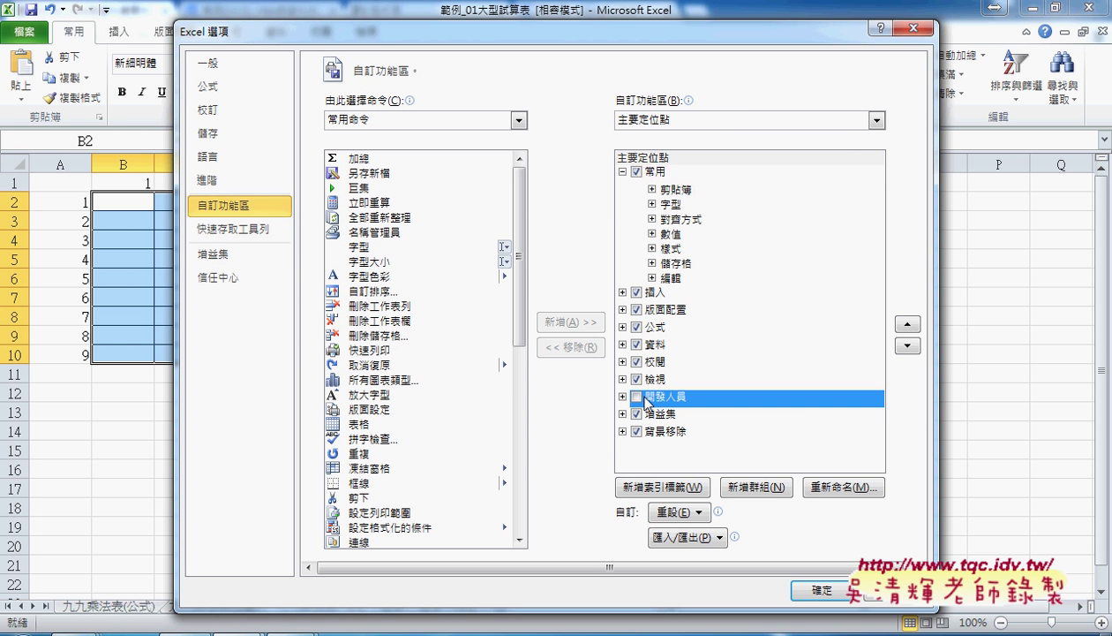
left_click(822, 591)
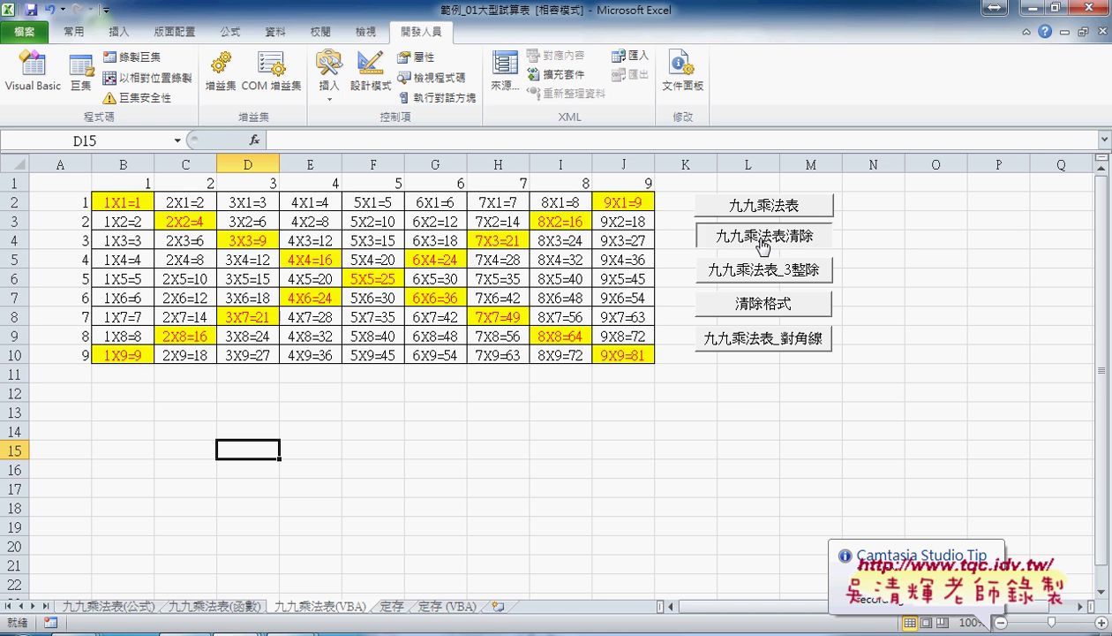
Run the 九九乘法表清除, 九九乘法表 and 清除格式 macro buttons in turn.
left_click(721, 245)
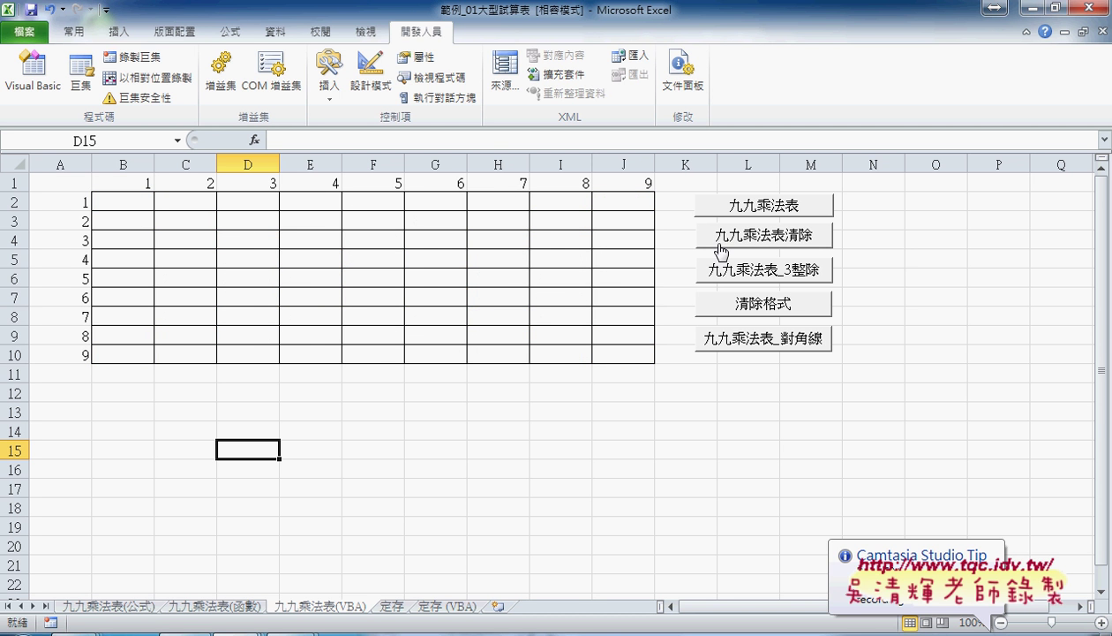
left_click(738, 210)
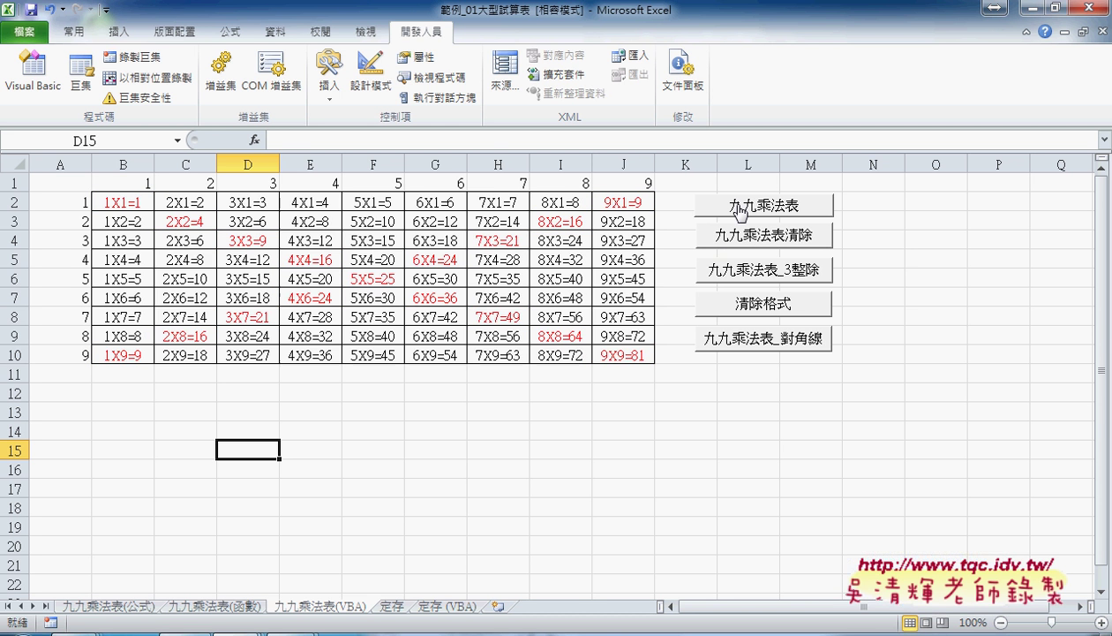
left_click(765, 304)
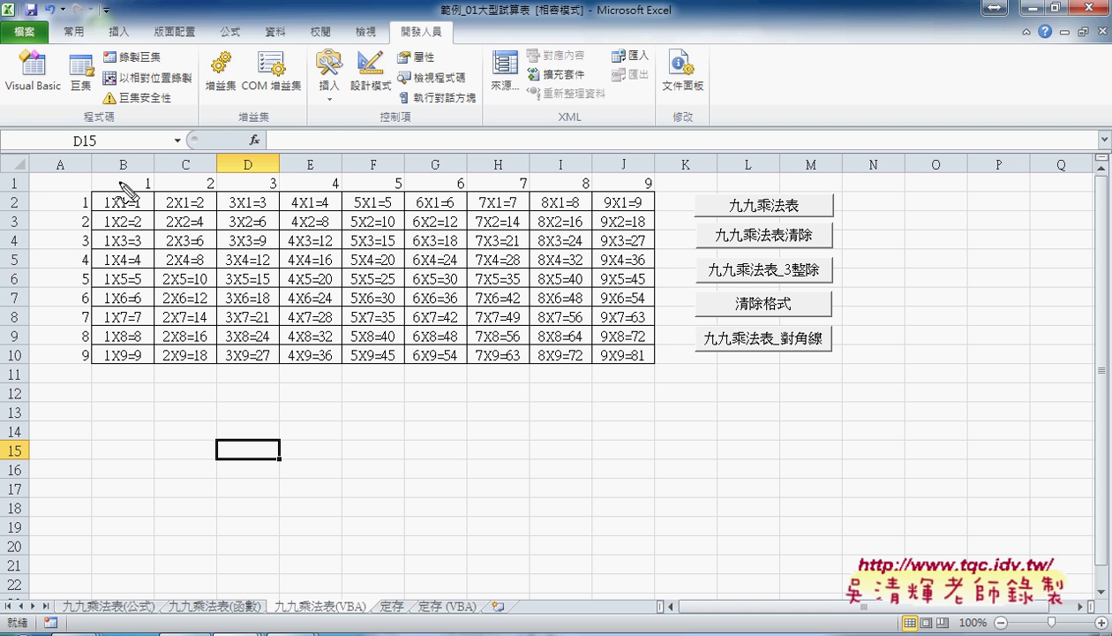
Annotate cell B2 and the row direction with the pen, then clear the annotations.
left_click_drag(149, 211, 100, 213)
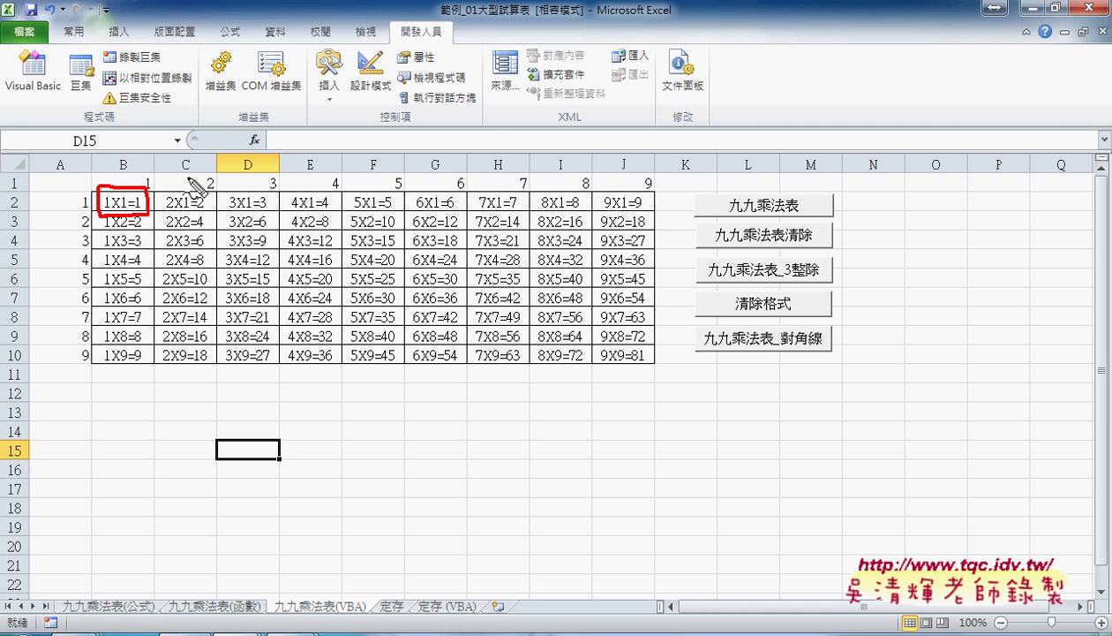
mouse_move(194, 175)
left_mouse_down()
mouse_move(143, 188)
mouse_move(253, 211)
left_mouse_up()
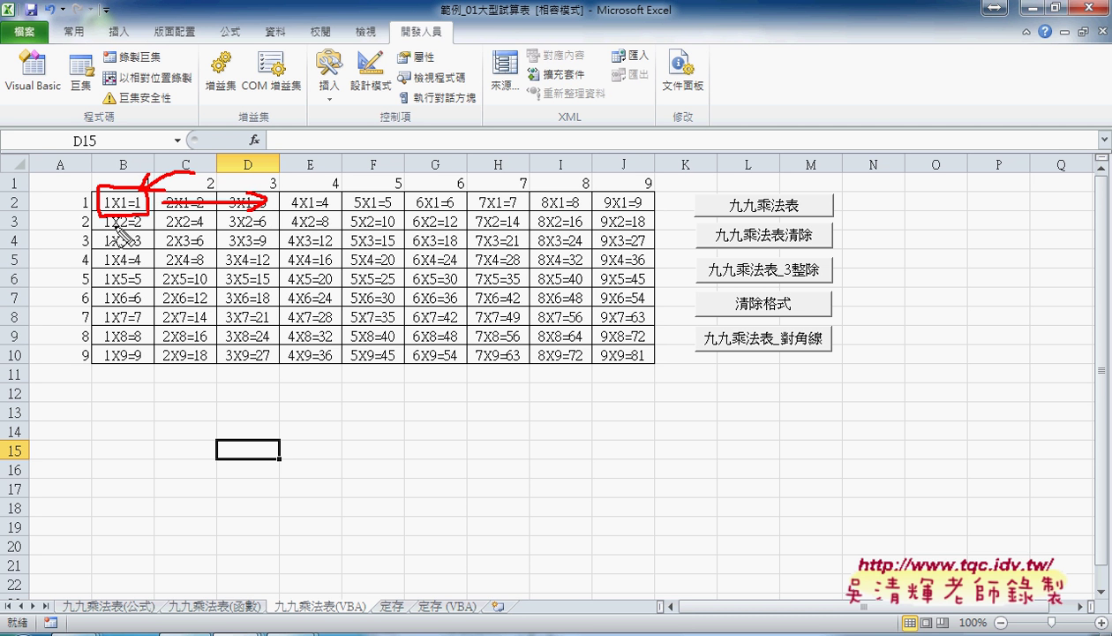
left_click_drag(116, 220, 254, 220)
left_click_drag(254, 220, 231, 231)
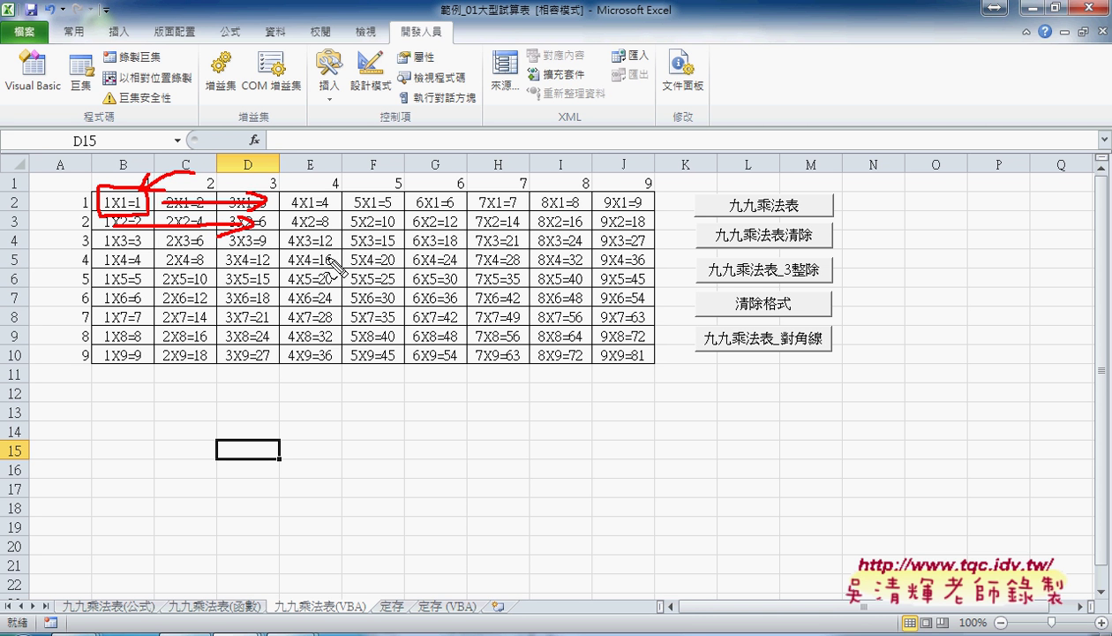
key("Escape")
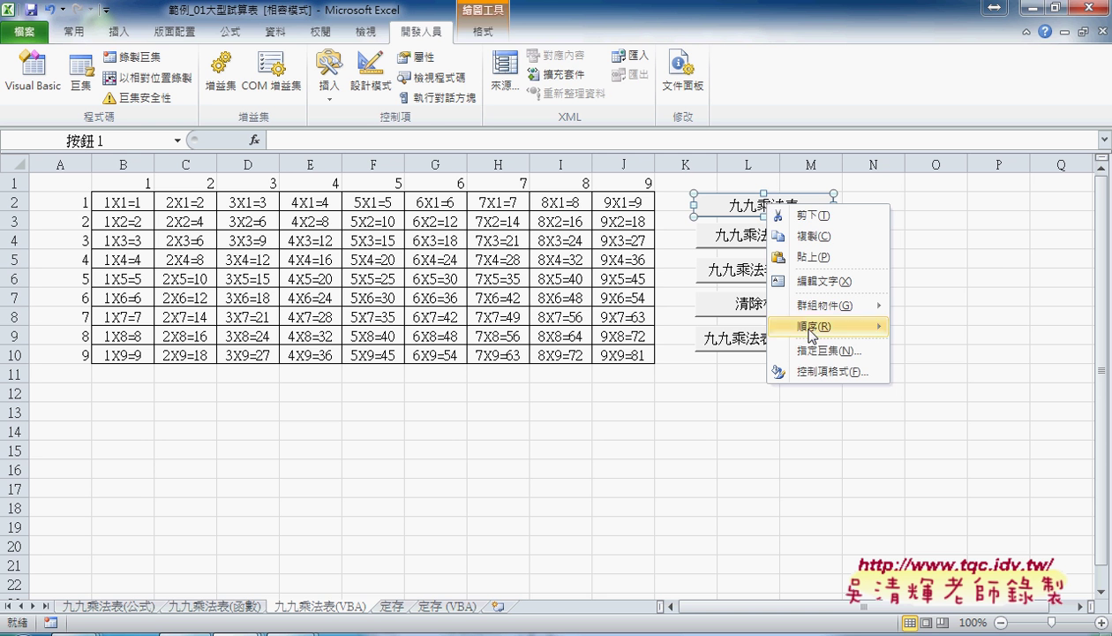
Open the 九九乘法表 macro's code via Assign Macro > Edit and shrink the editor window.
left_click(820, 350)
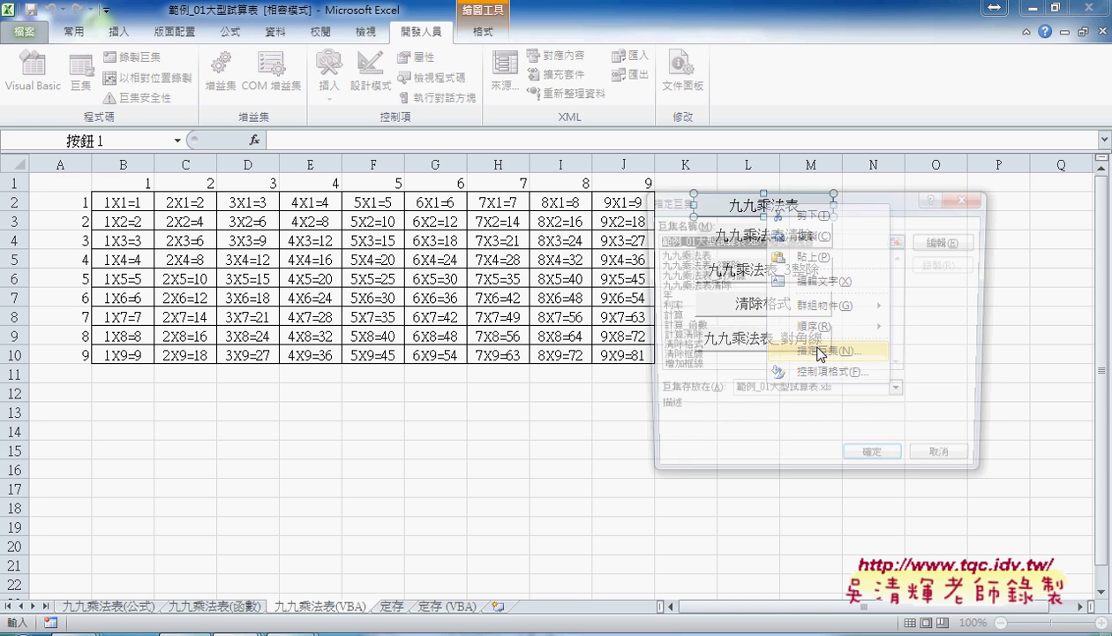
left_click(949, 240)
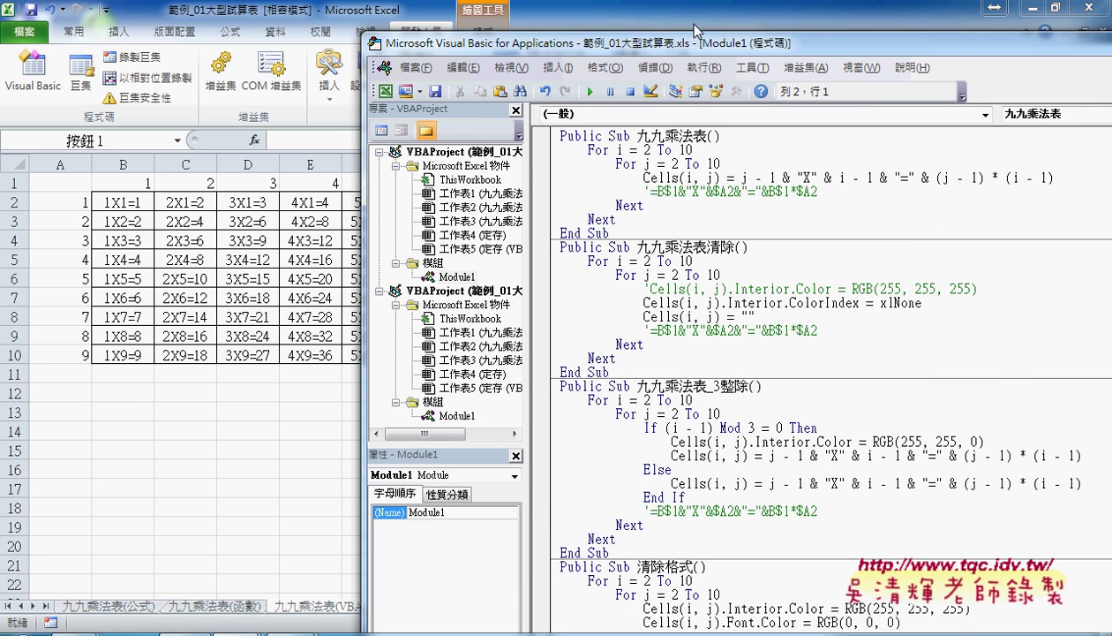
mouse_move(694, 29)
left_mouse_down()
mouse_move(694, 330)
mouse_move(522, 290)
left_mouse_up()
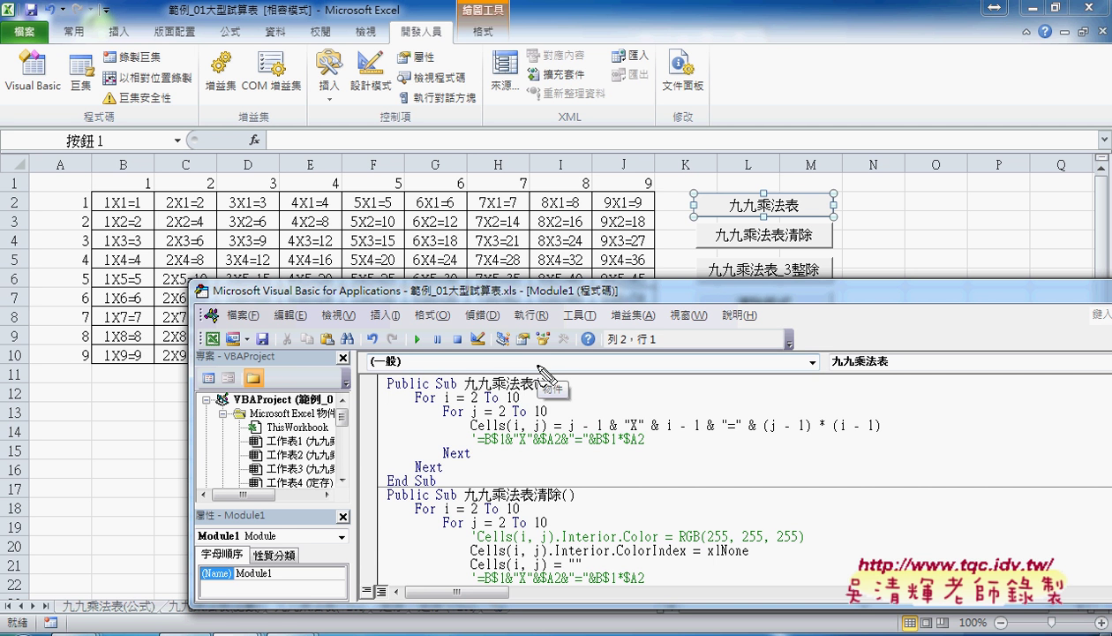
Mark up the loop bounds (rows 2–10, columns B–J), the For/Next lines and the Cells statement.
left_click_drag(472, 401, 521, 406)
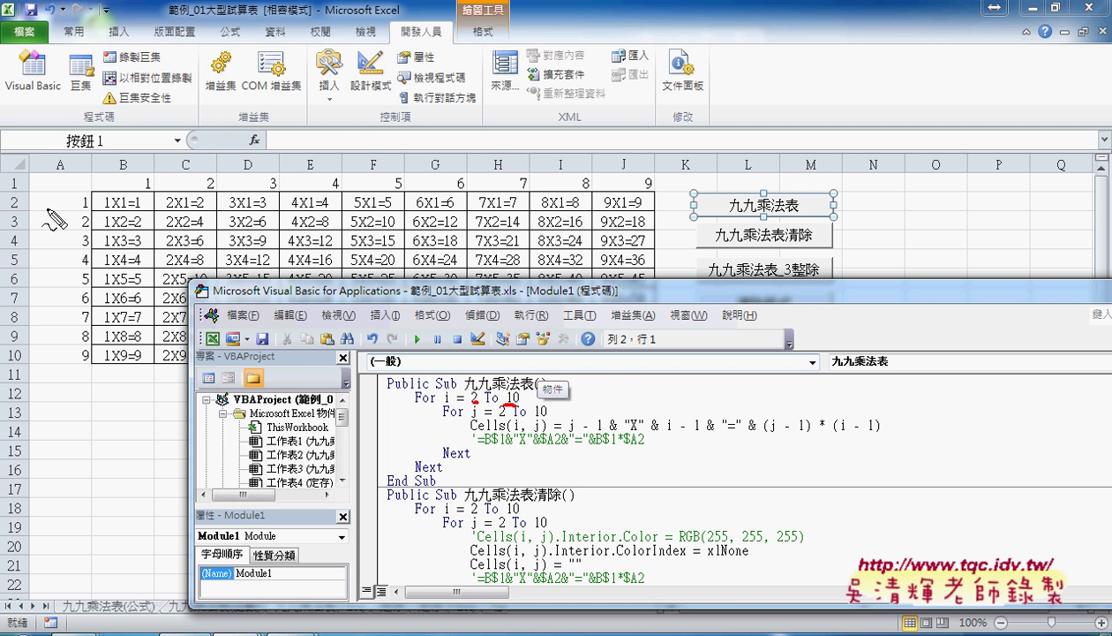
left_click_drag(9, 200, 15, 206)
mouse_move(26, 348)
left_mouse_down()
mouse_move(10, 365)
mouse_move(25, 369)
left_mouse_up()
left_click_drag(471, 422, 484, 421)
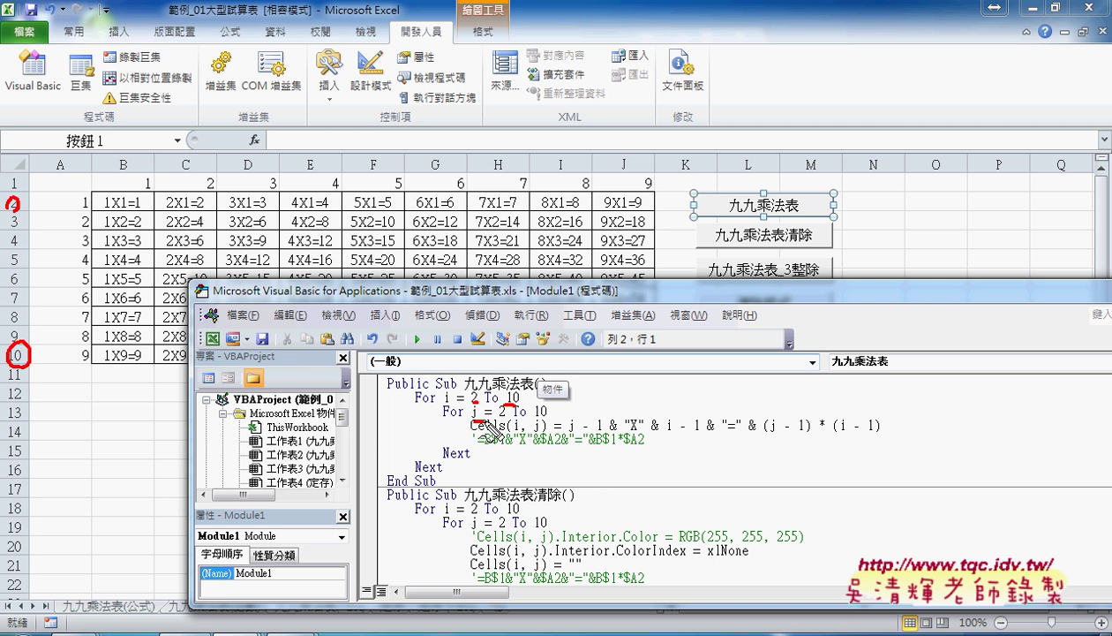
left_click_drag(121, 171, 124, 158)
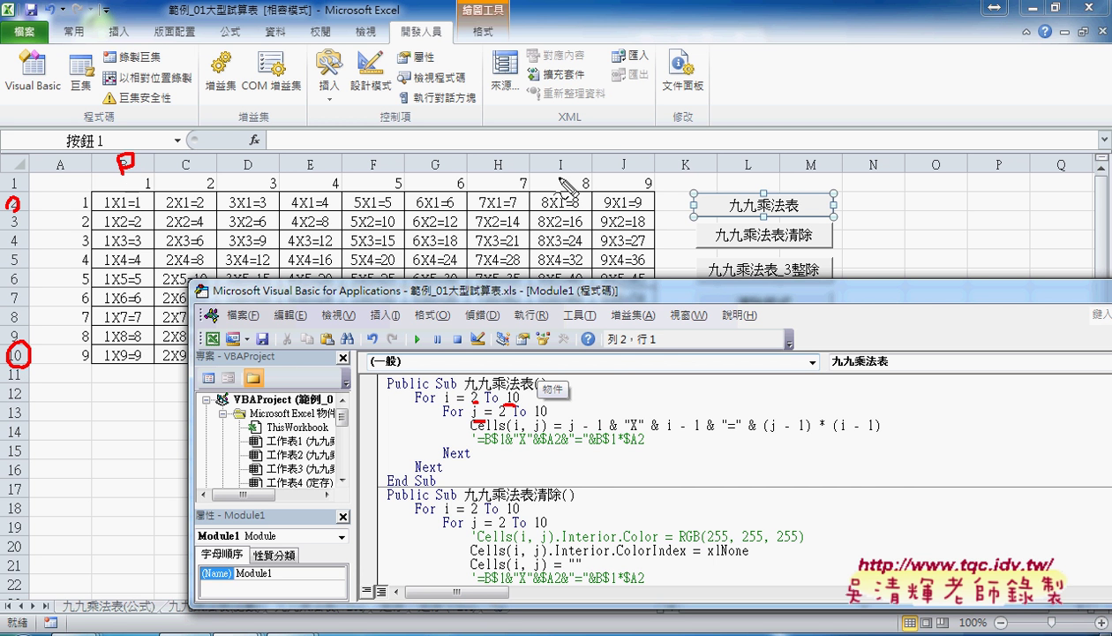
left_click_drag(618, 155, 626, 169)
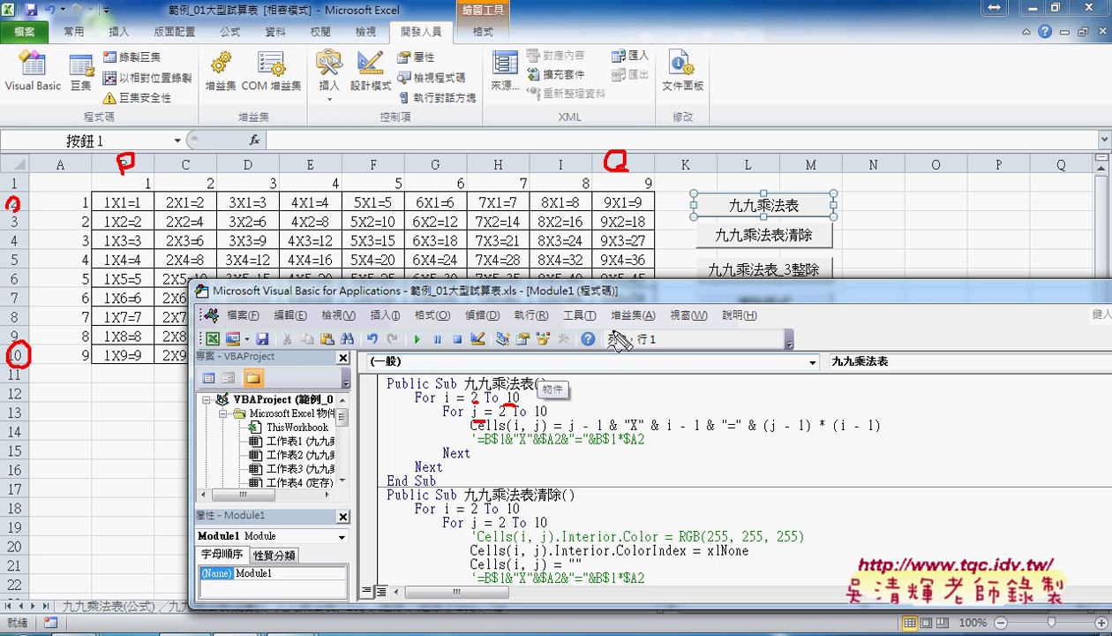
mouse_move(443, 459)
left_mouse_down()
mouse_move(471, 459)
mouse_move(442, 473)
left_mouse_up()
mouse_move(415, 401)
left_mouse_down()
mouse_move(438, 399)
mouse_move(462, 414)
mouse_move(465, 432)
left_mouse_up()
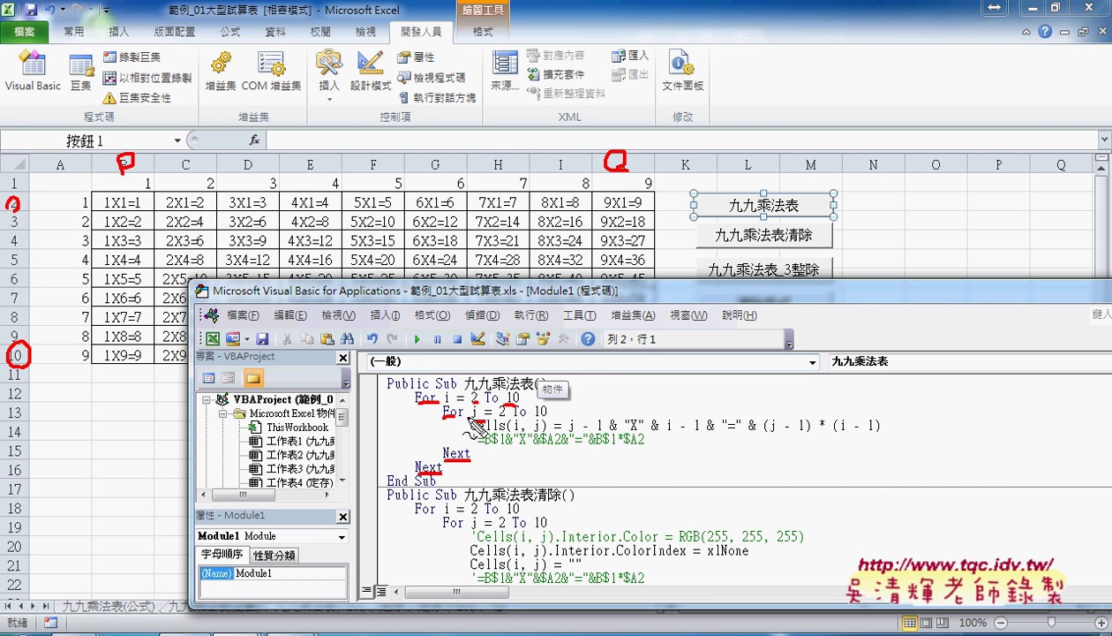
left_click_drag(470, 419, 464, 433)
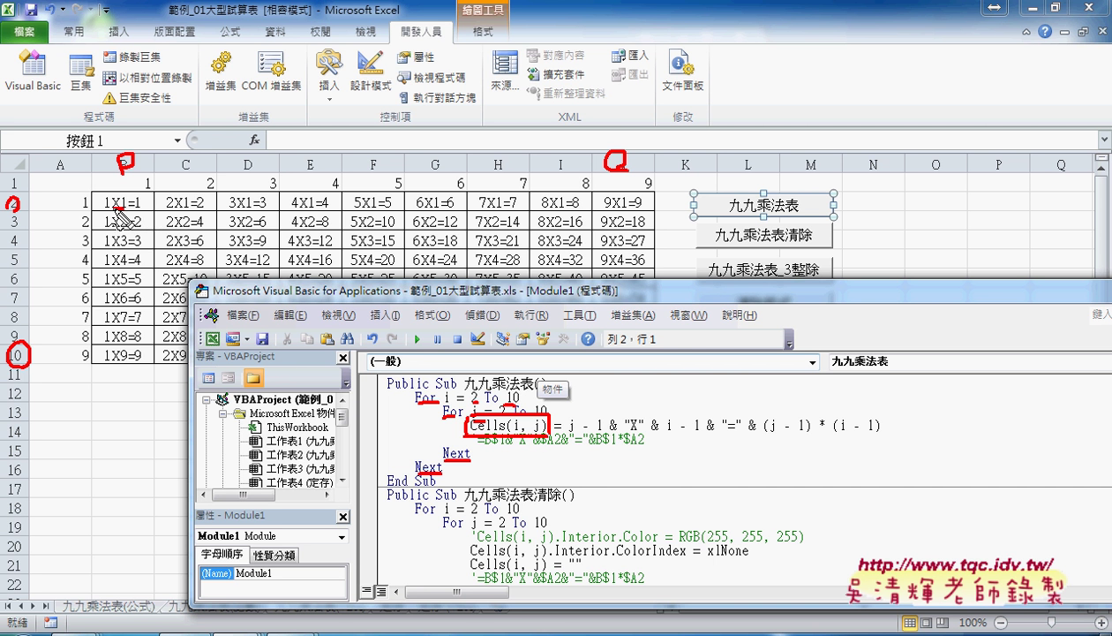
mouse_move(138, 196)
left_mouse_down()
mouse_move(140, 212)
mouse_move(231, 204)
mouse_move(223, 214)
left_mouse_up()
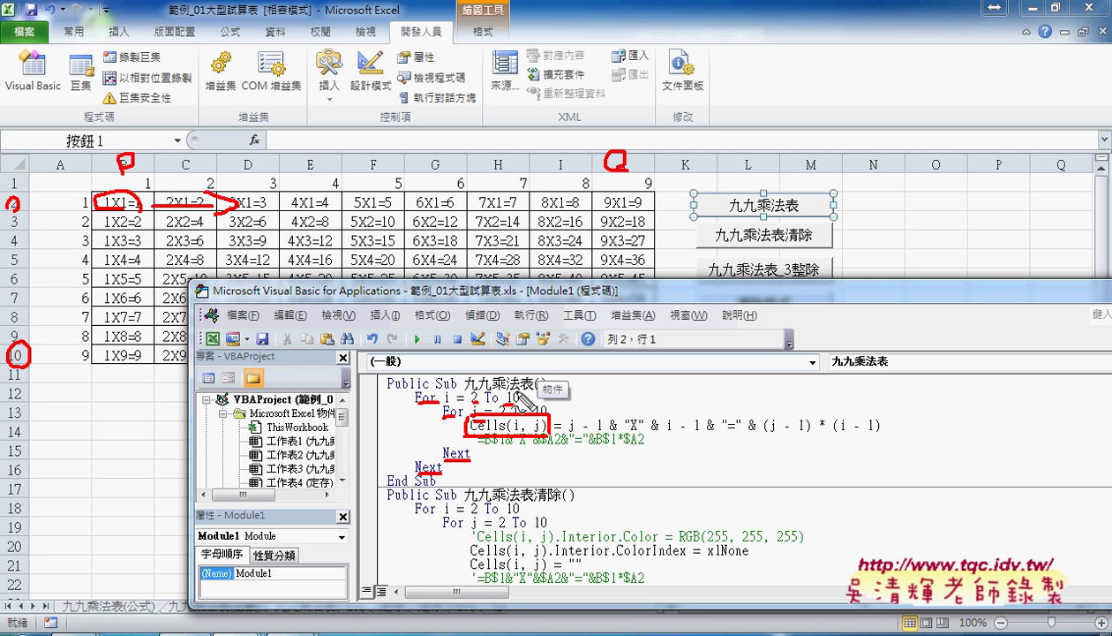
left_click_drag(471, 458, 444, 459)
left_click_drag(431, 474, 441, 473)
left_click_drag(465, 406, 477, 406)
left_click_drag(216, 228, 319, 222)
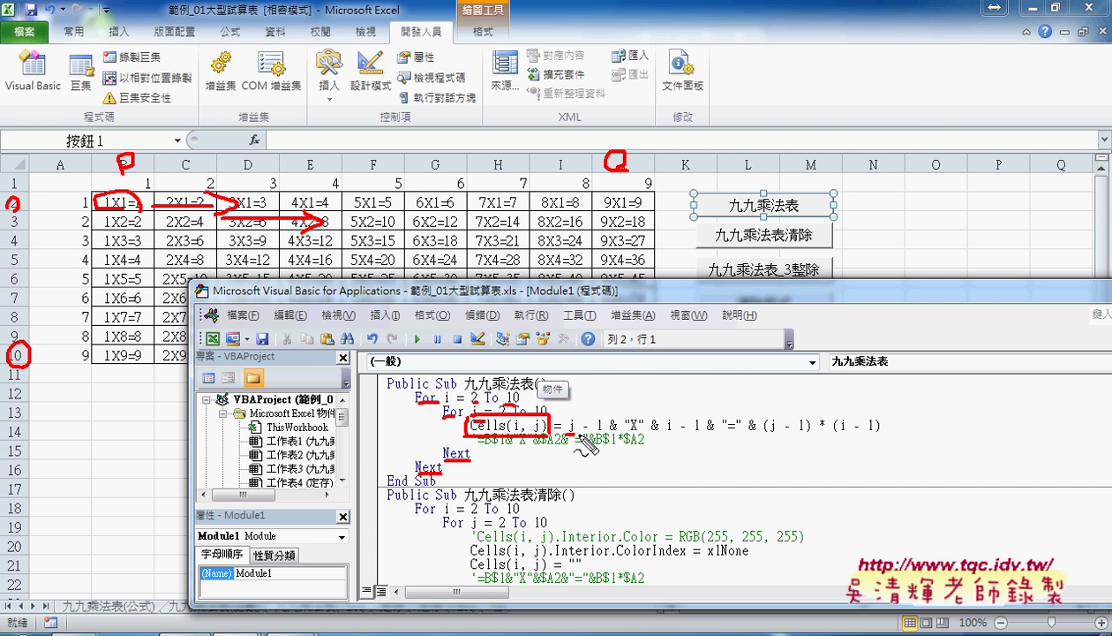
left_click_drag(565, 435, 593, 430)
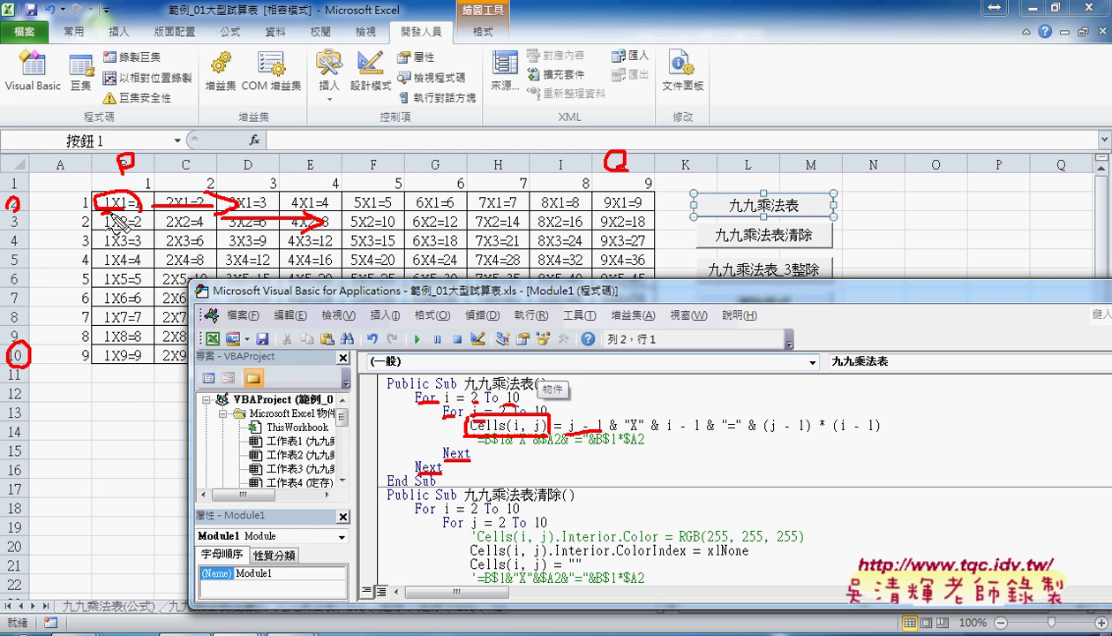
mouse_move(570, 435)
left_mouse_down()
mouse_move(572, 413)
mouse_move(576, 432)
left_mouse_up()
left_click_drag(114, 126, 139, 141)
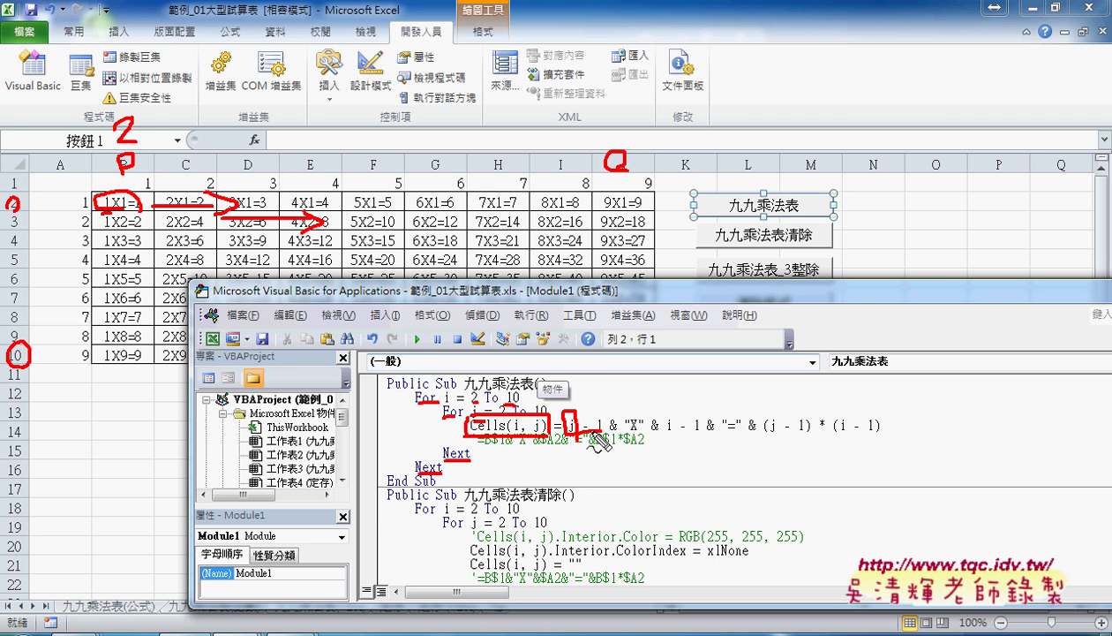
left_click_drag(117, 58, 120, 101)
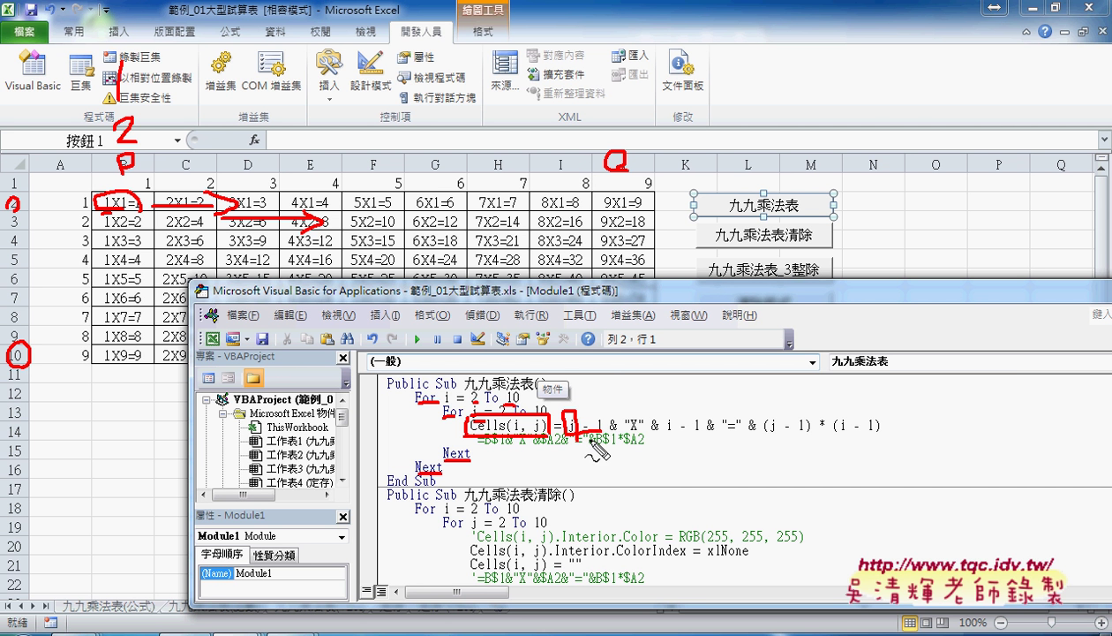
left_click_drag(626, 432, 696, 431)
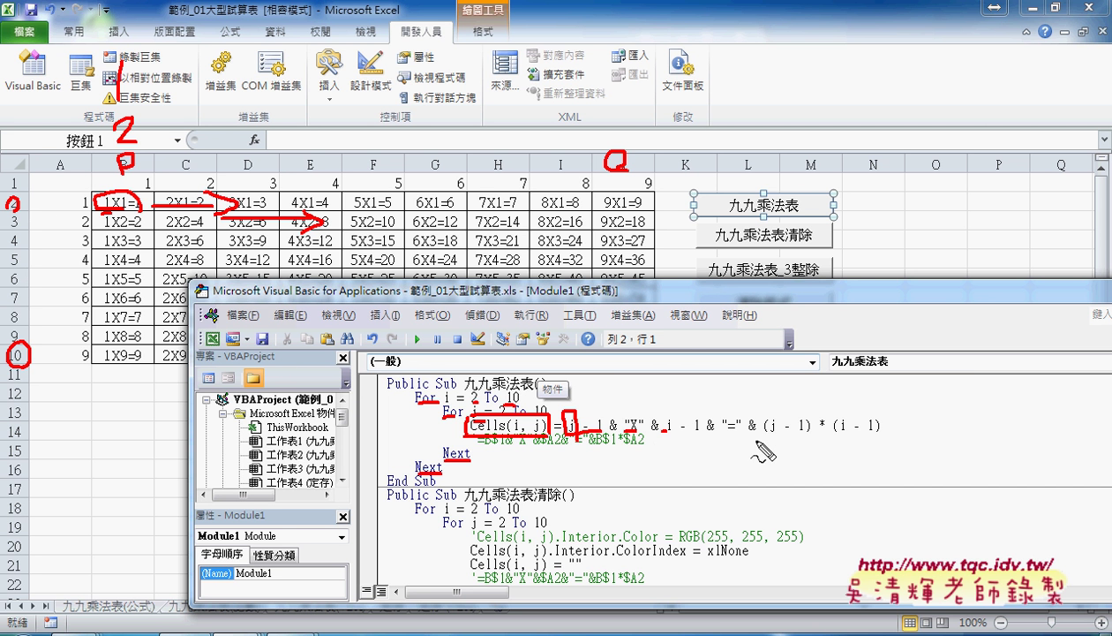
mouse_move(764, 435)
left_mouse_down()
mouse_move(883, 432)
mouse_move(822, 431)
left_mouse_up()
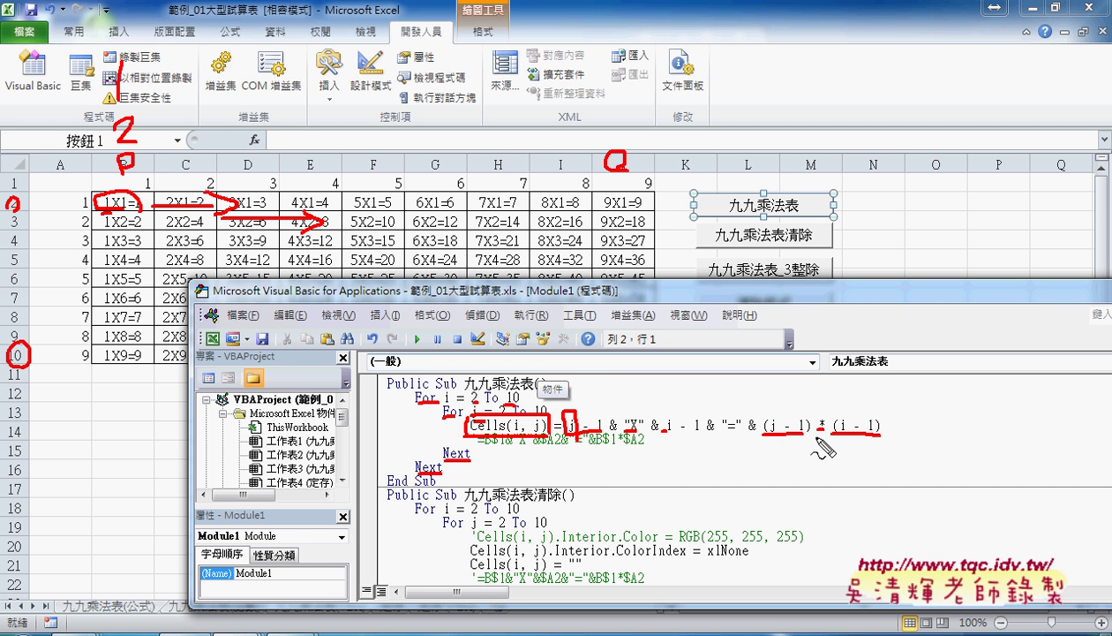
Clear the annotations and run the clearing macro to empty the table.
key("Escape")
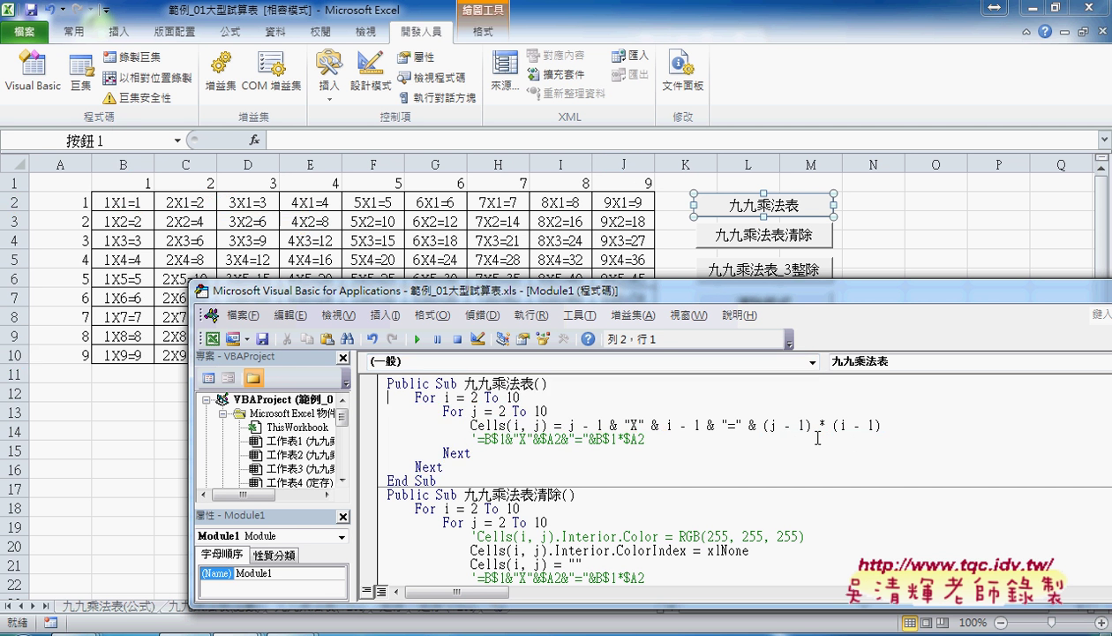
left_click_drag(722, 301, 700, 194)
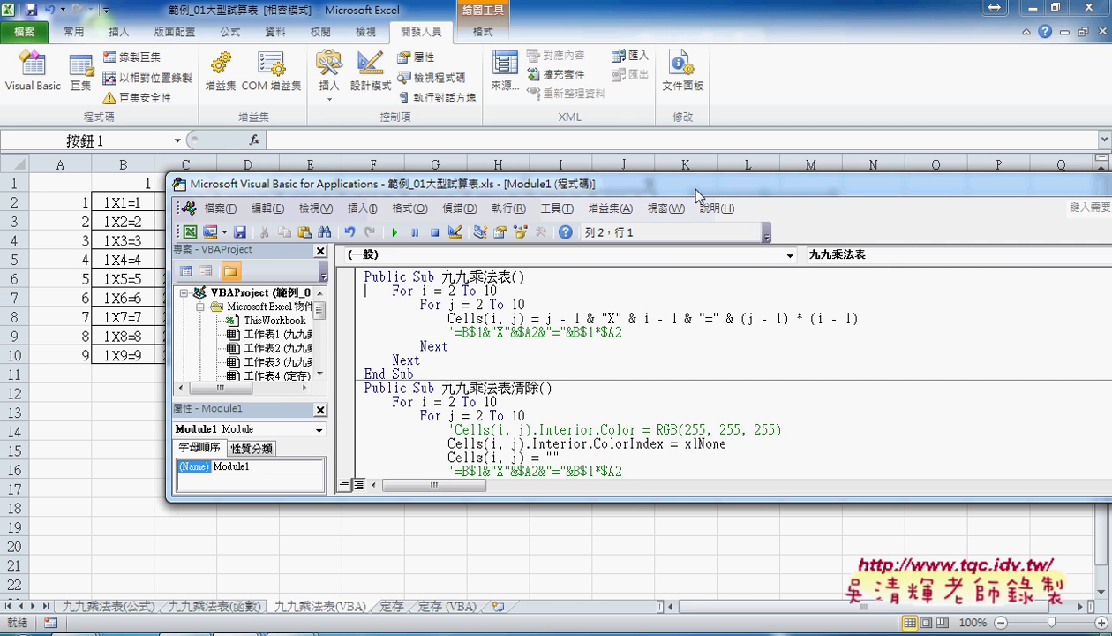
scroll(647, 337, "down", 2)
left_click(554, 376)
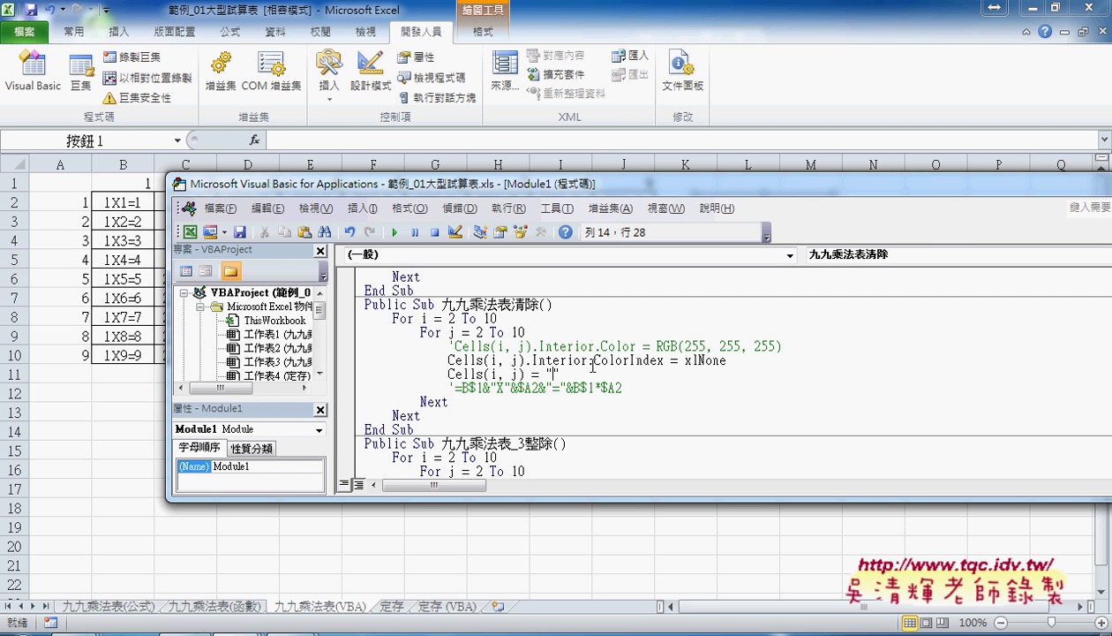
left_click(394, 232)
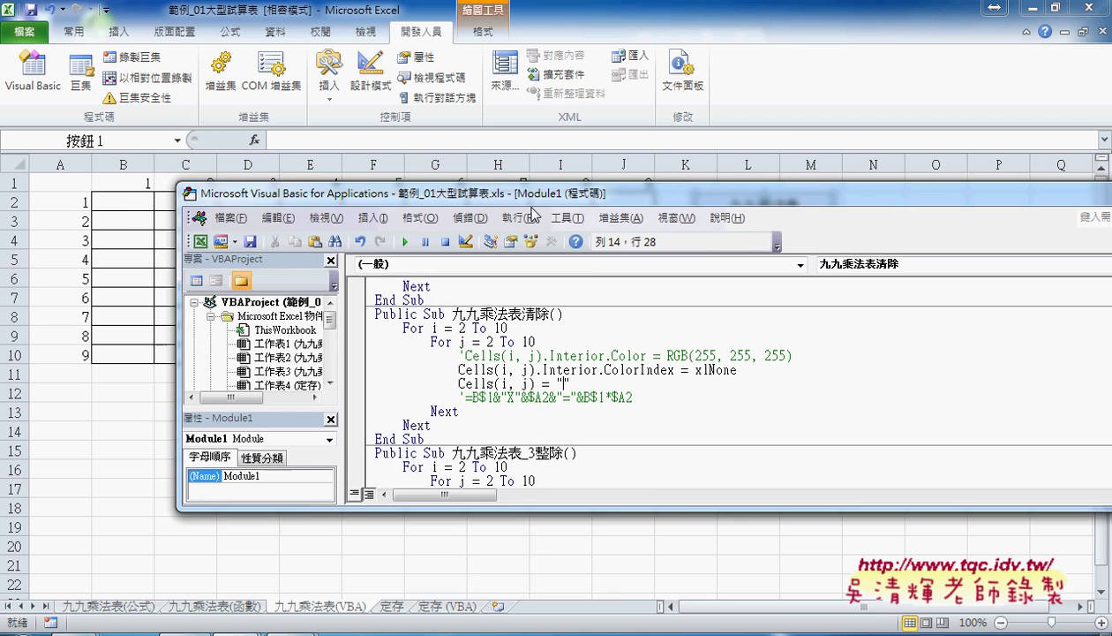
Step through the 九九乘法表 macro with F8, writing 1X1=1 into B2 and 2X1=2 into C2.
left_click_drag(494, 183, 616, 329)
left_click(662, 434)
scroll(662, 435, "up", 2)
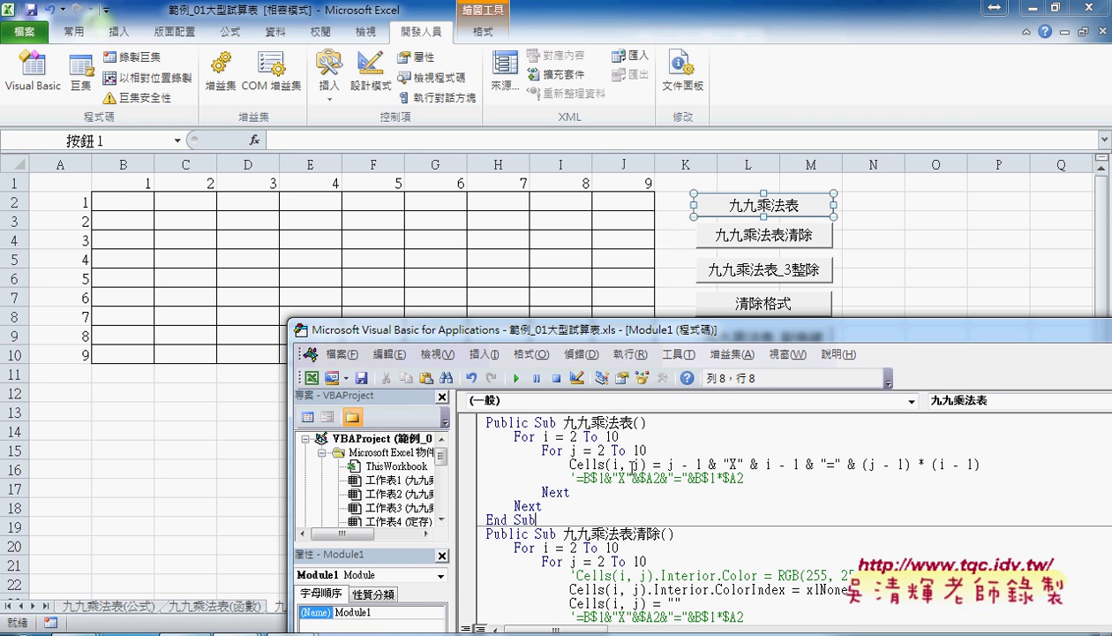
left_click(625, 463)
key("F8")
key("F8")
key("F8")
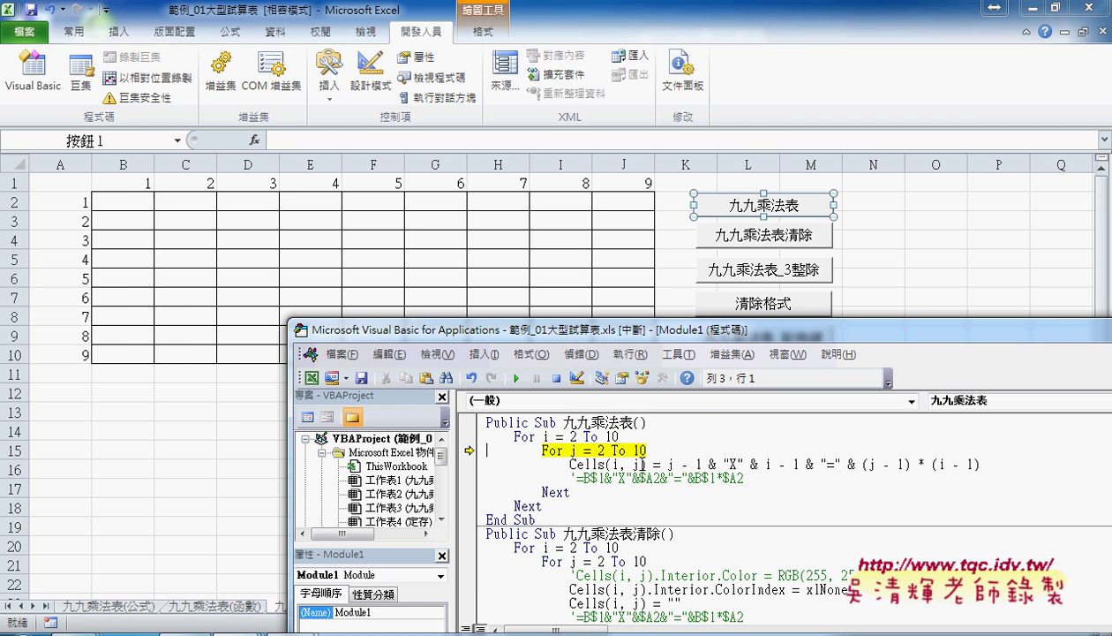
key("F8")
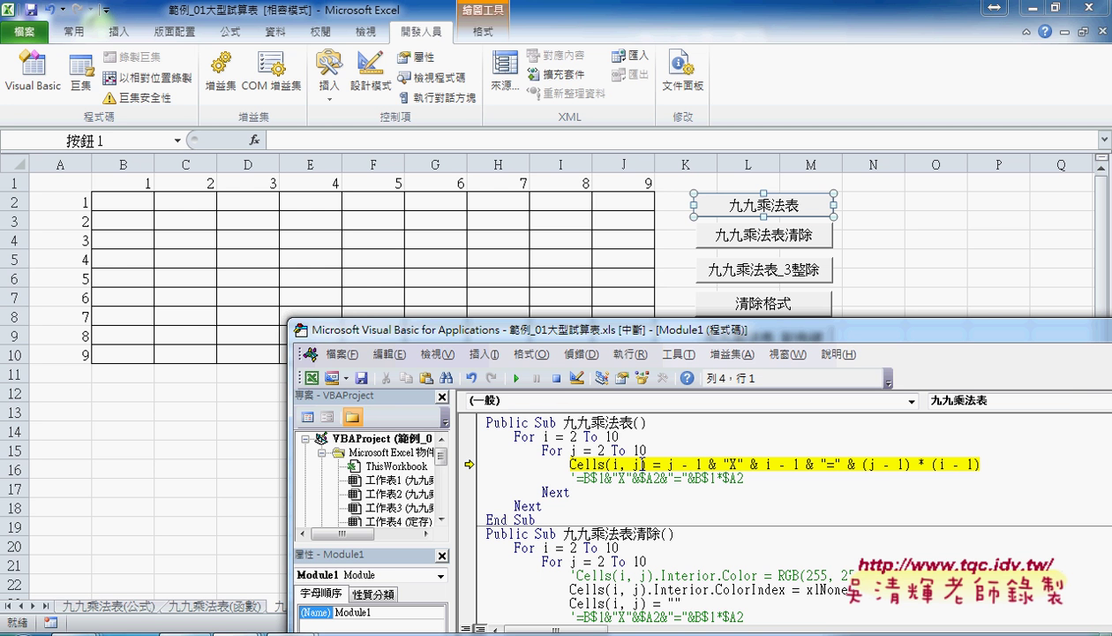
key("F8")
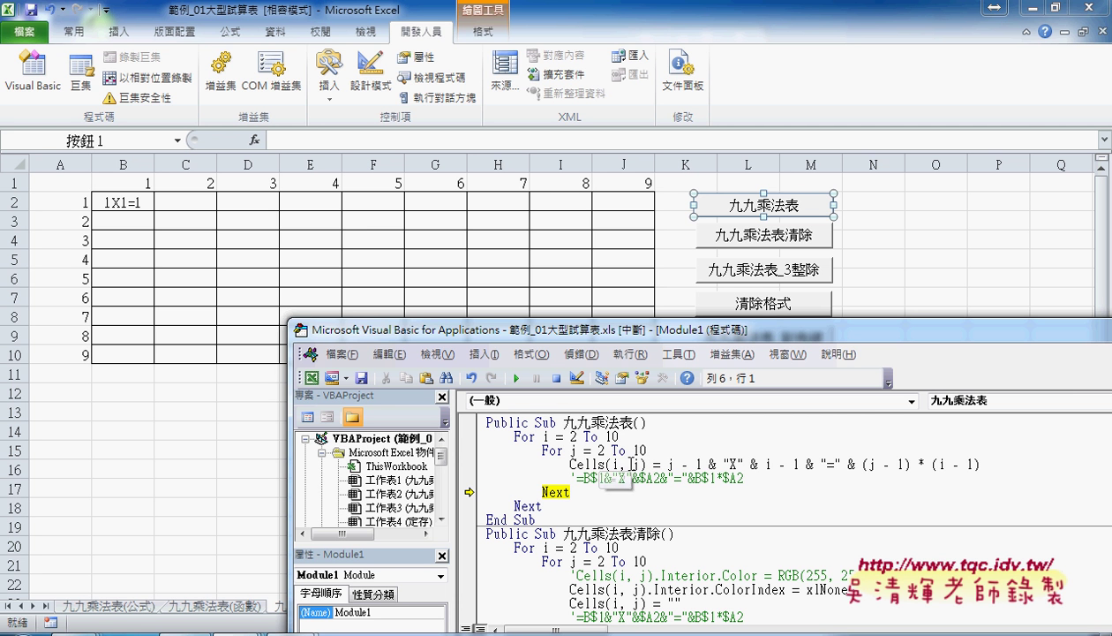
mouse_move(639, 464)
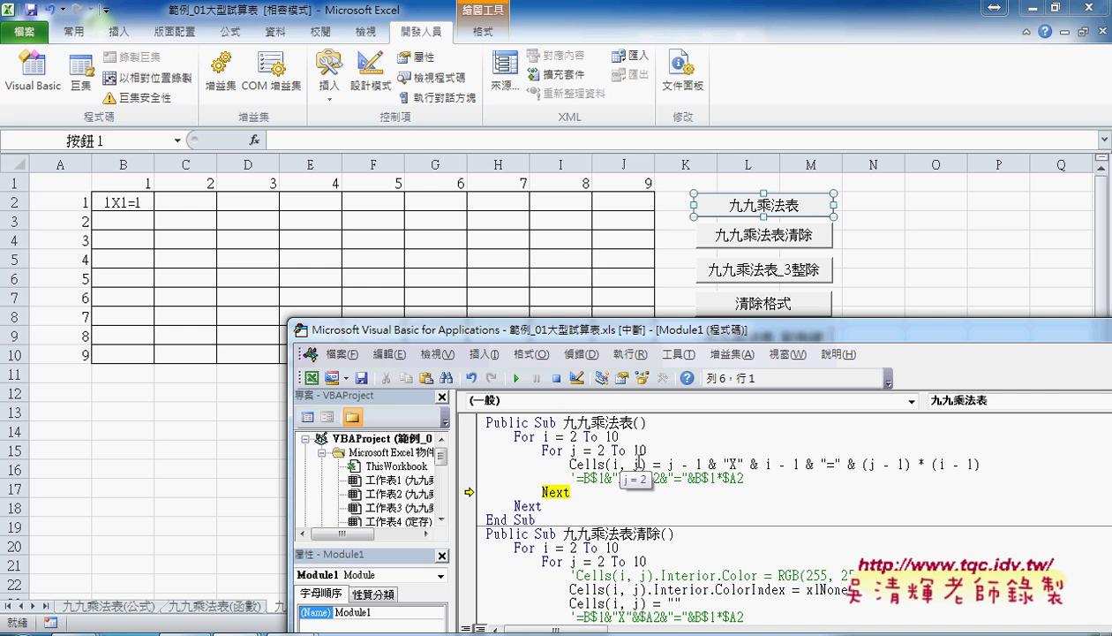
key("F8")
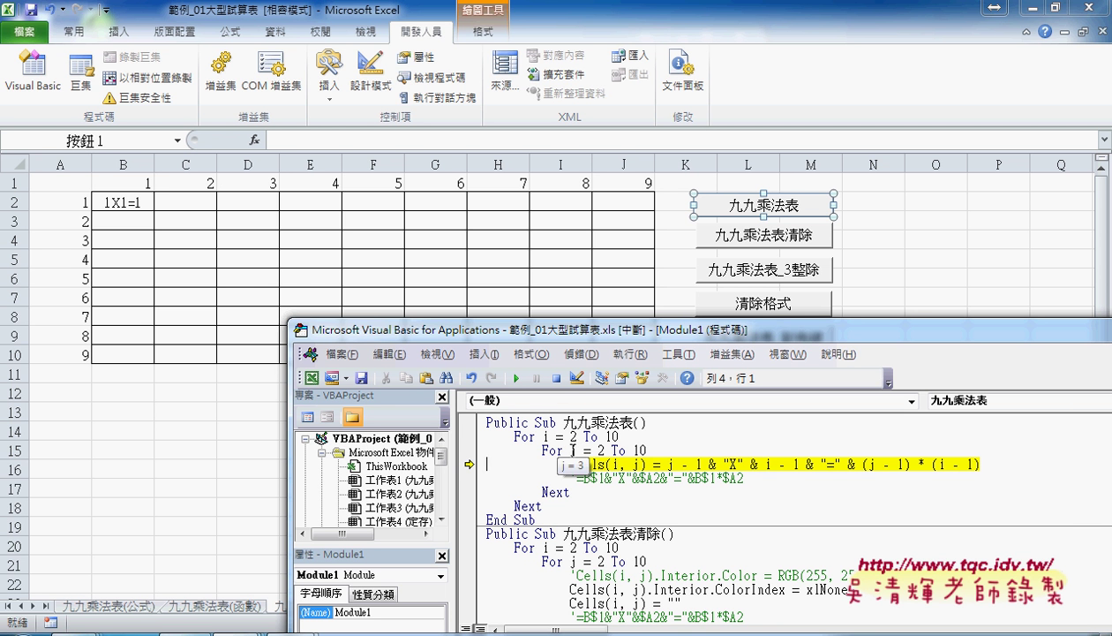
key("F8")
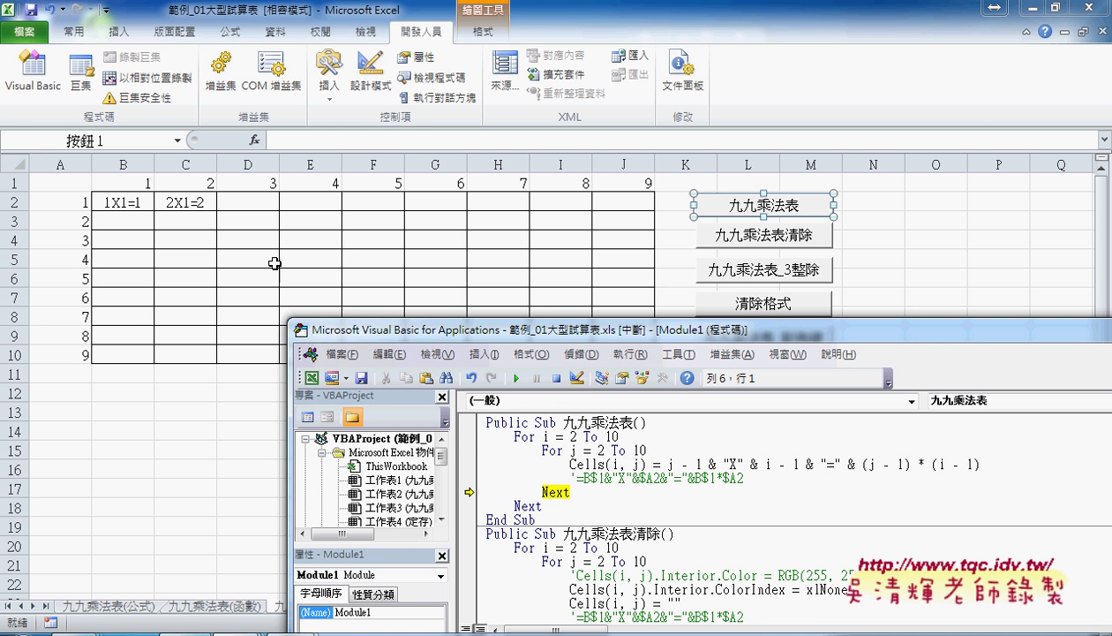
mouse_move(582, 464)
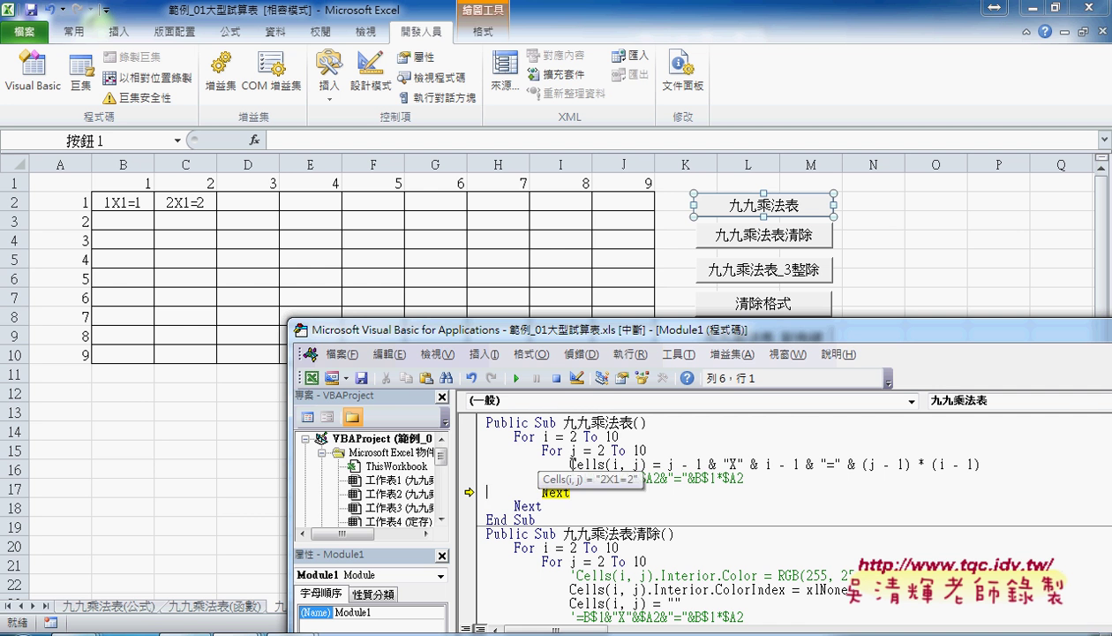
Highlight the Cells(i, j) target and text expression, then keep stepping to fill D2 through I2.
left_click_drag(570, 464, 646, 464)
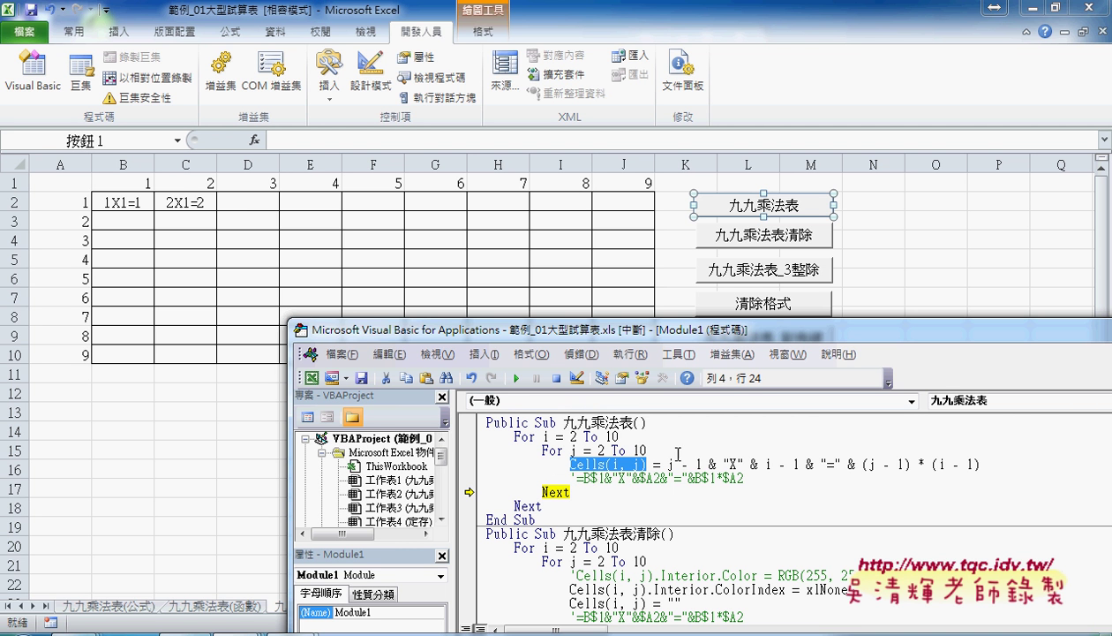
left_click_drag(668, 464, 976, 463)
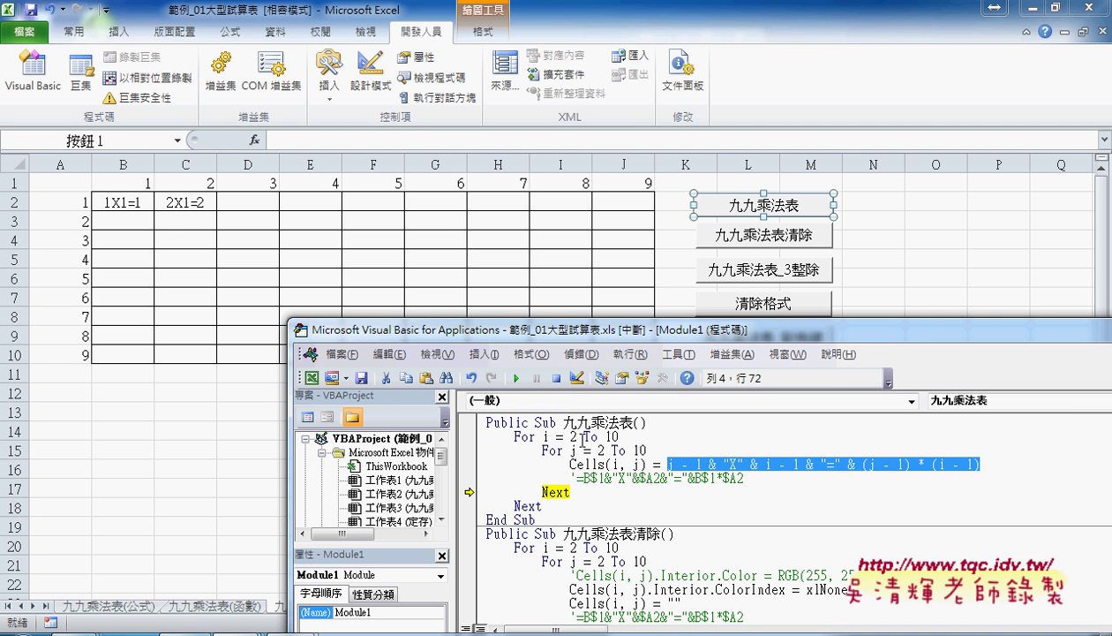
key("F8")
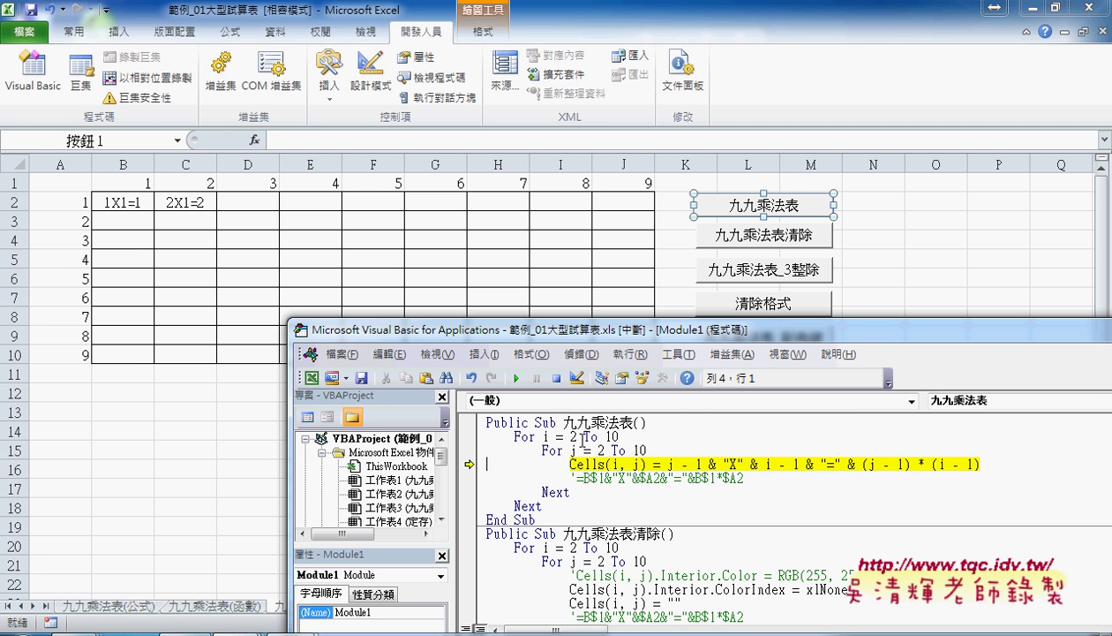
key("F8")
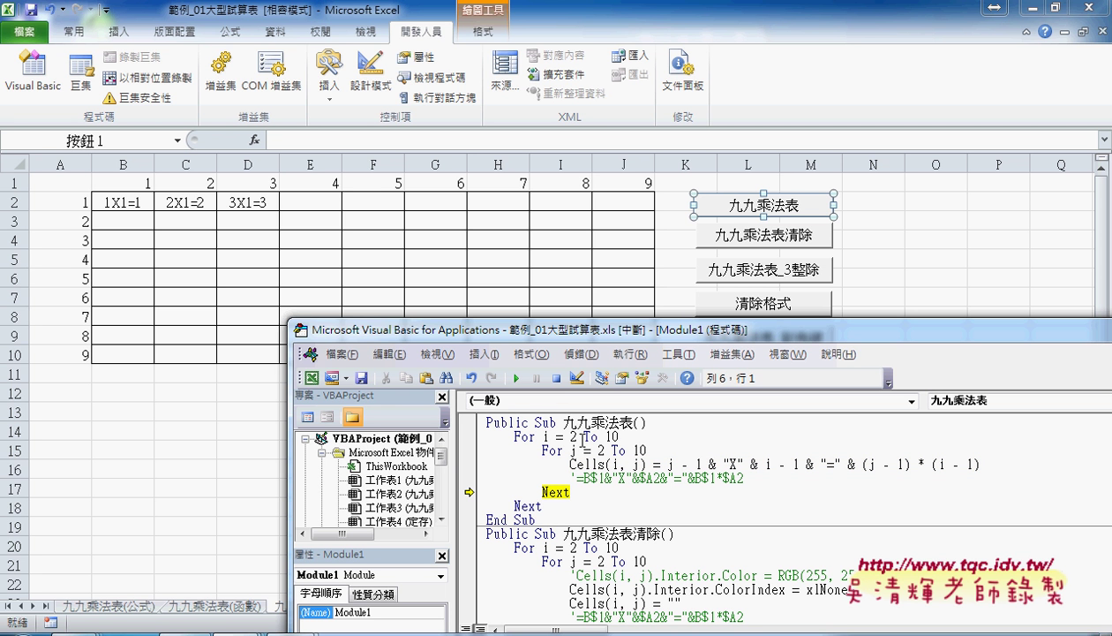
key("F8")
key("F8")
key("F8")
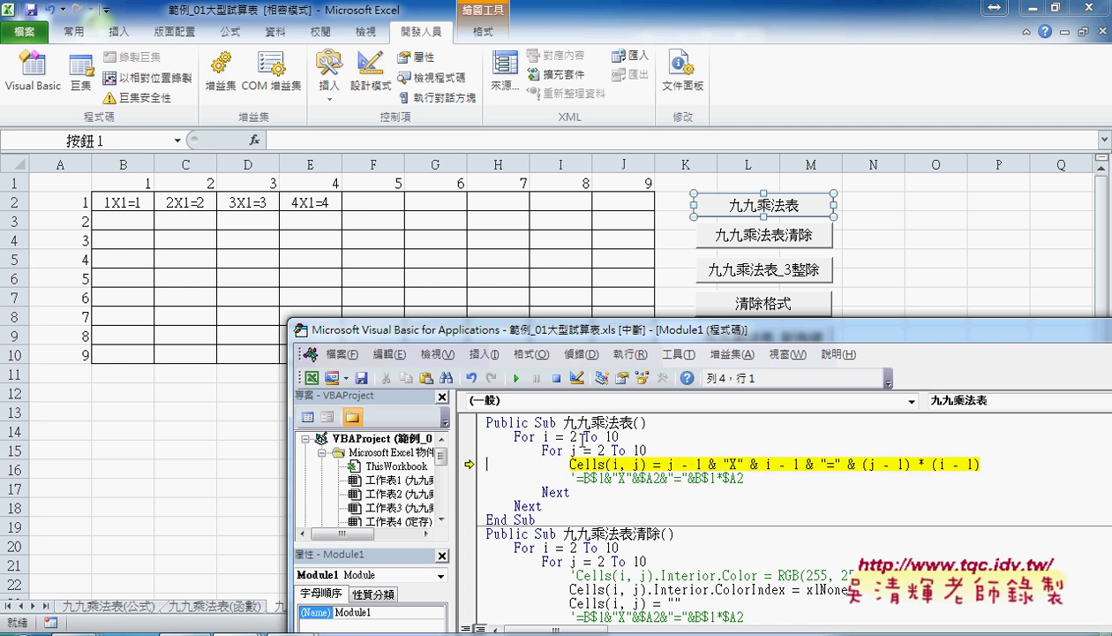
key("F8")
key("F8")
key("F8")
key("F8")
key("F8")
key("F8")
key("F8")
key("F8")
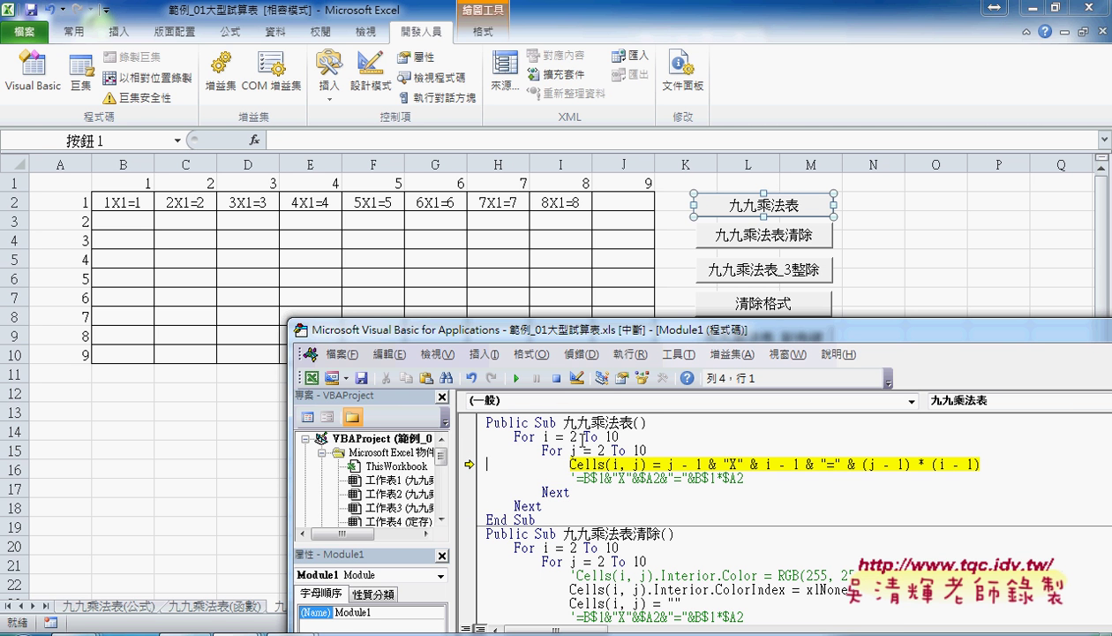
key("F8")
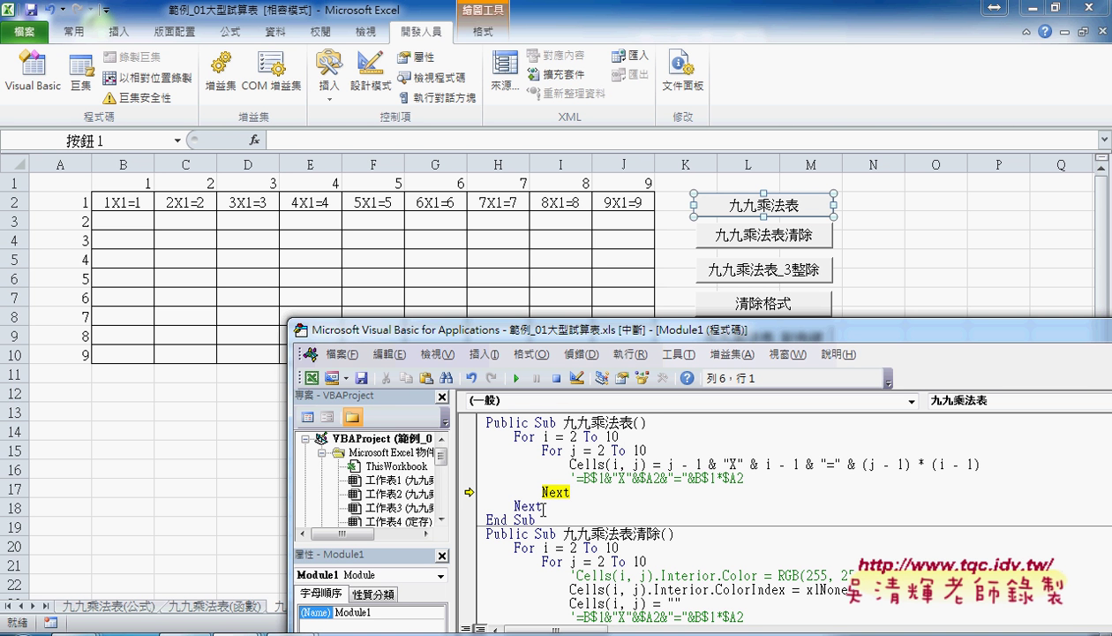
Step on to fill J2 with 9X1=9, then select the counters in Next j and Next i.
key("F8")
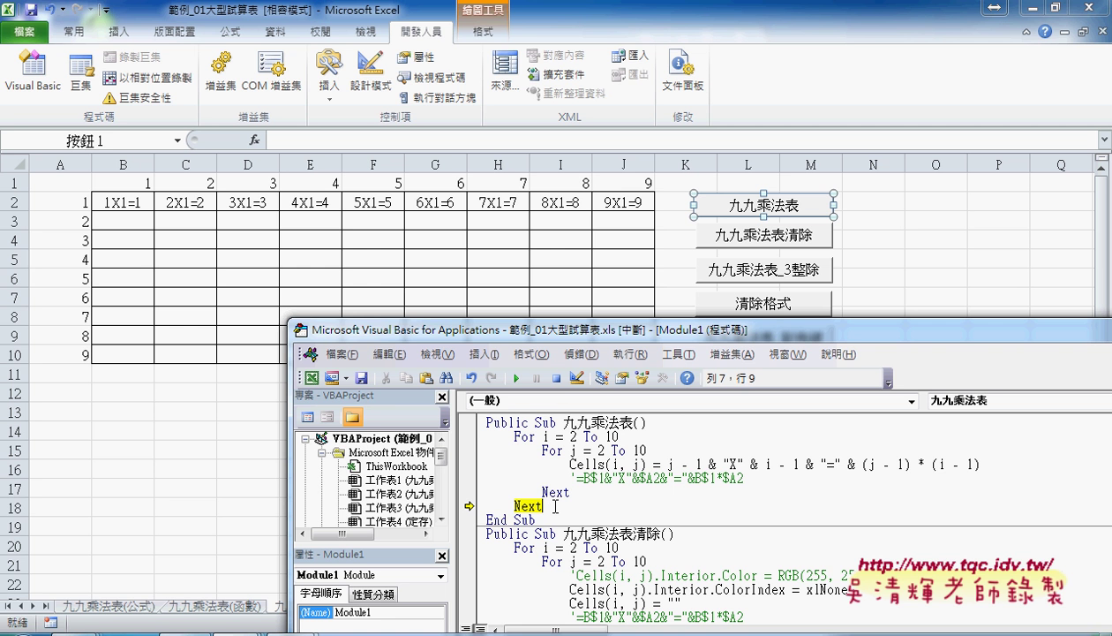
left_click(627, 493)
type("j")
left_click(739, 550)
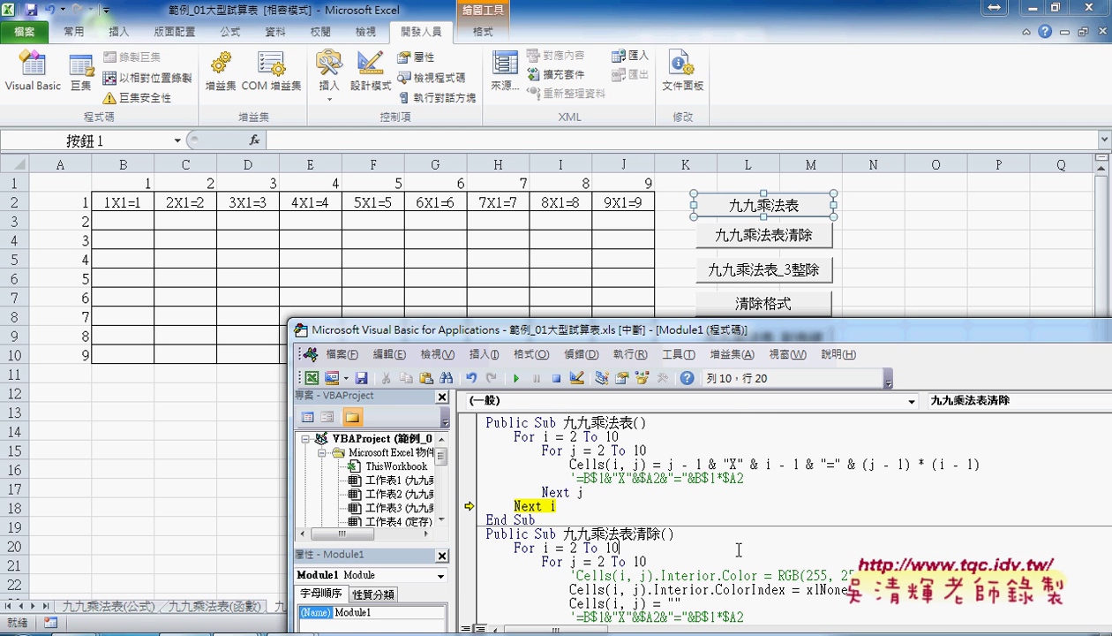
double_click(580, 492)
left_click(649, 521)
double_click(575, 493)
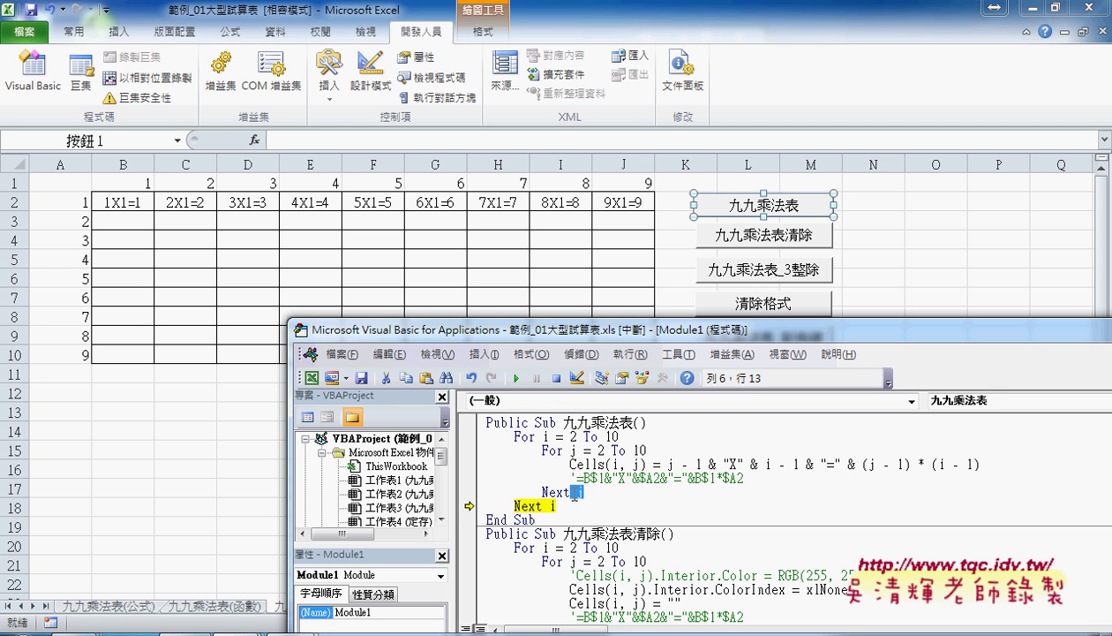
double_click(549, 506)
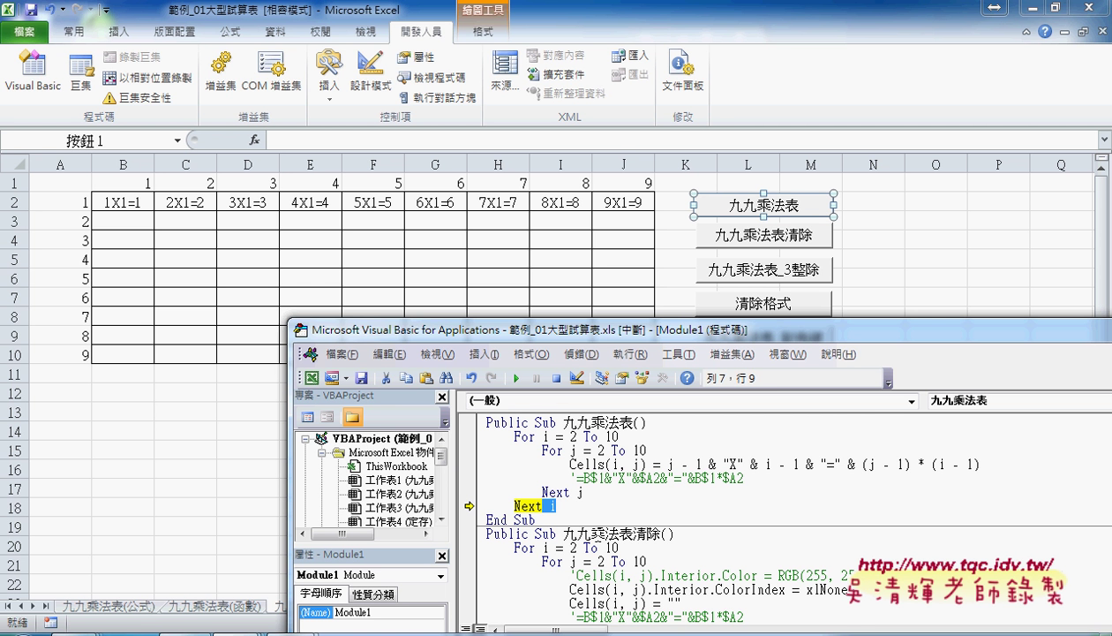
left_click(598, 493)
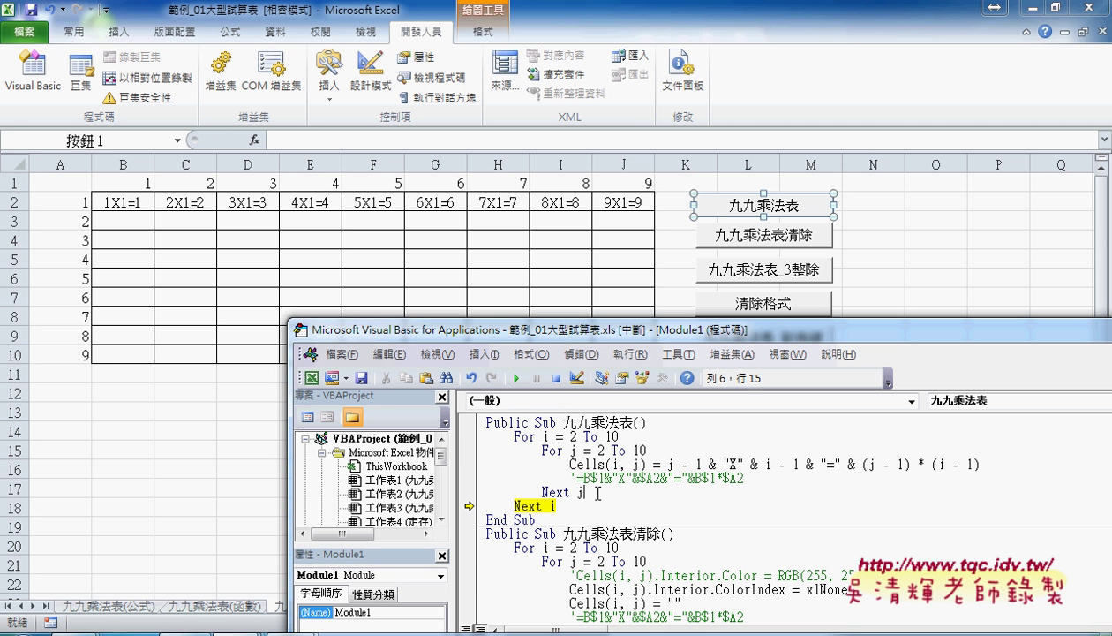
Step into row 3 from B3, then run the macro to completion to fill the full 9×9 table.
key("F8")
key("F8")
key("F8")
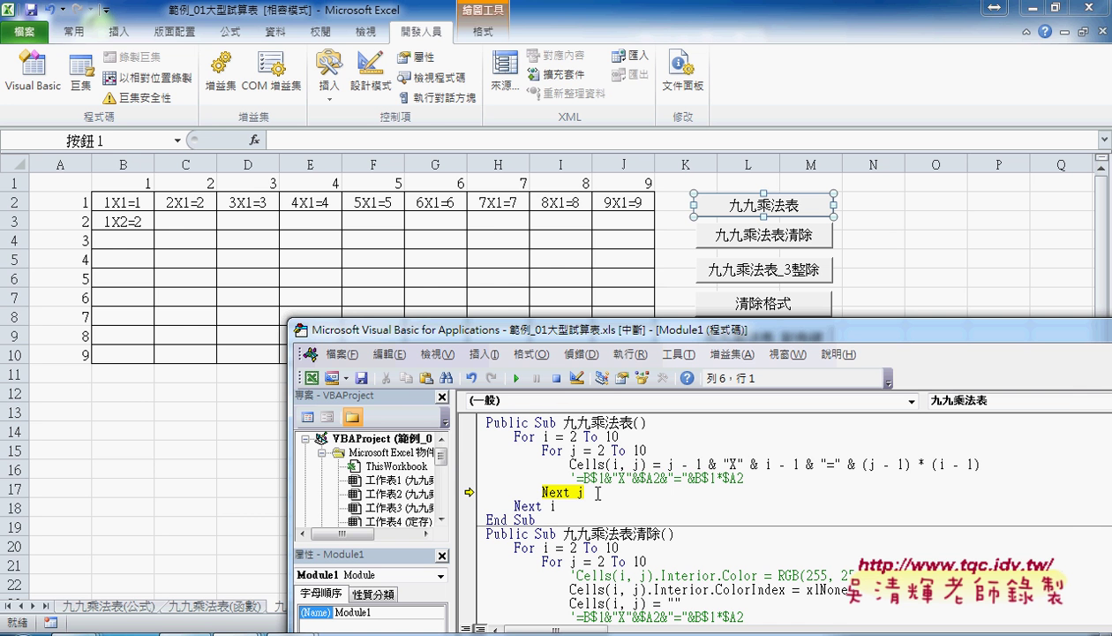
key("F8")
key("F8")
key("F8")
key("F8")
key("F8")
key("F8")
key("F8")
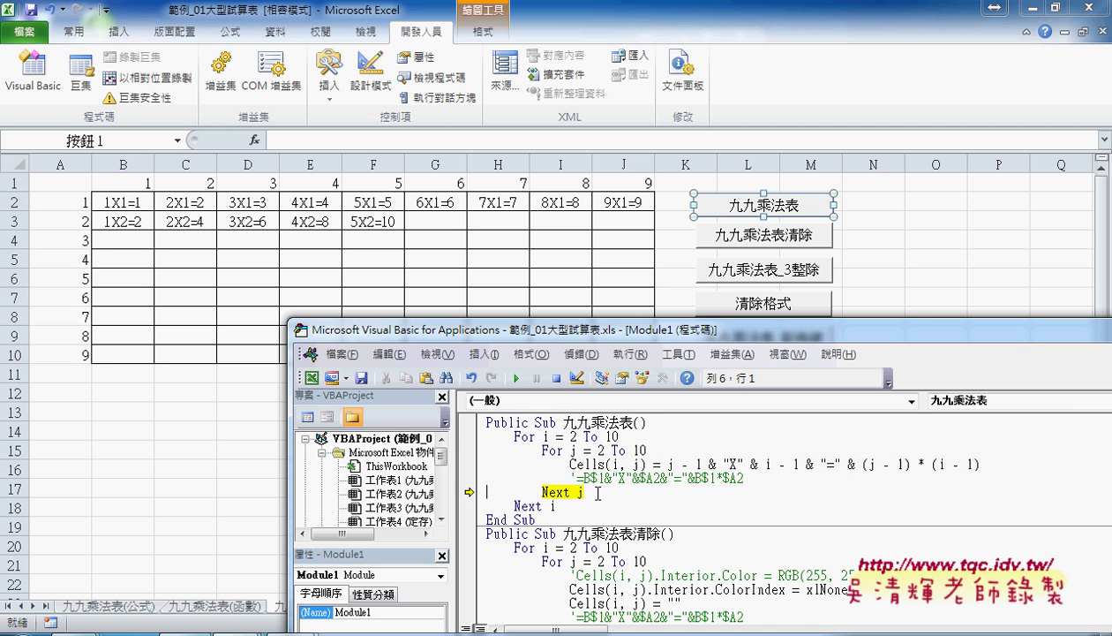
key("F8")
key("F8")
key("F8")
key("F8")
key("F8")
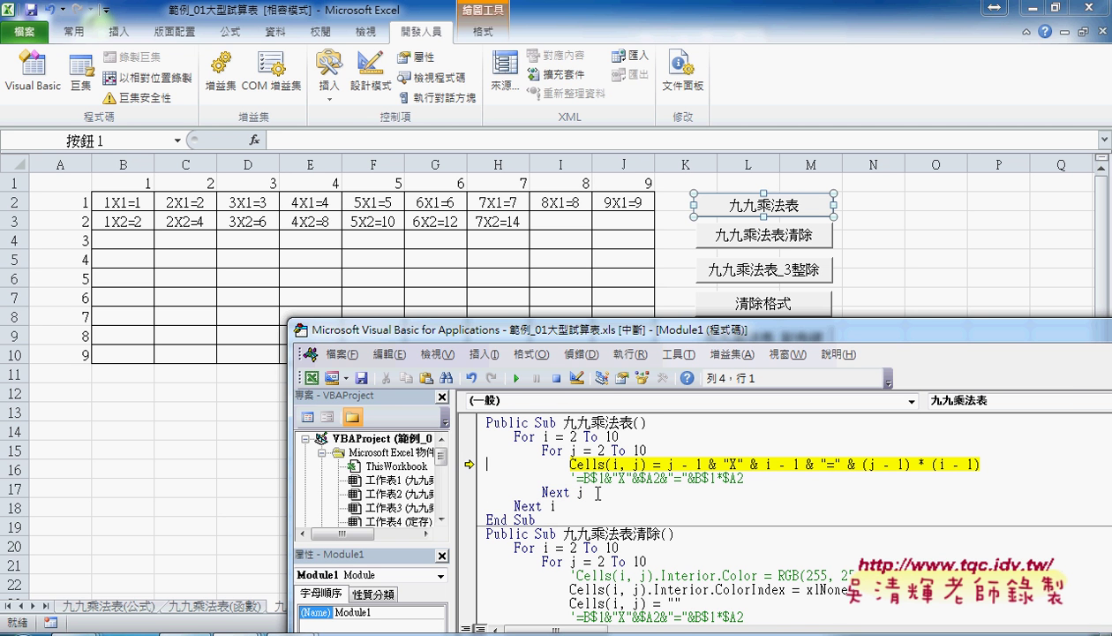
left_click(517, 378)
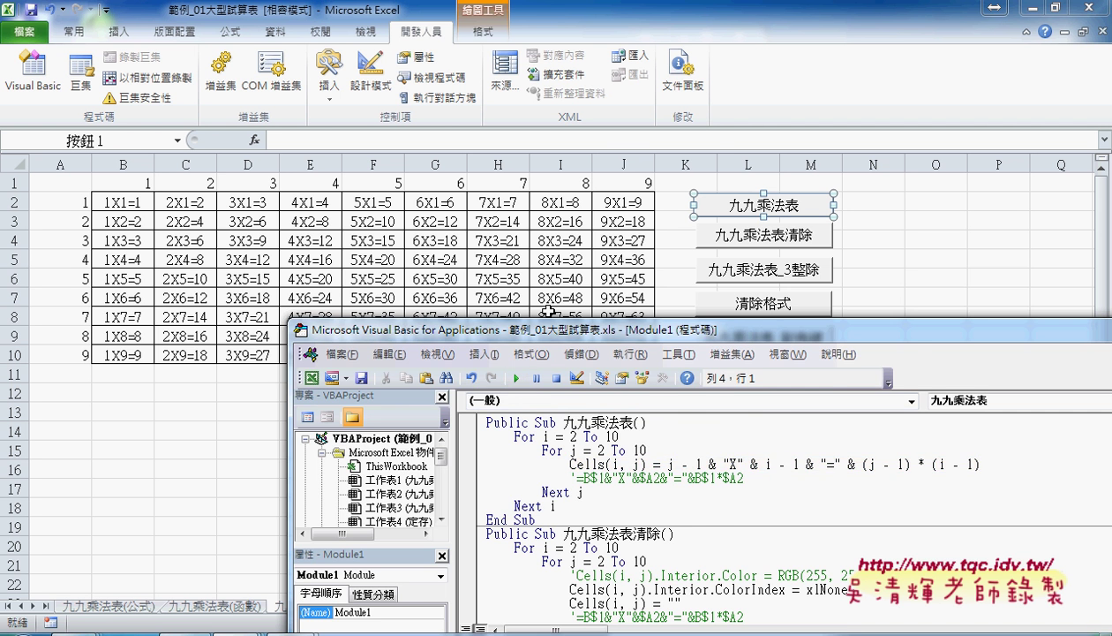
Move the code editor aside and run the 九九乘法表清除 macro to empty B2:J10.
left_click_drag(556, 332, 946, 251)
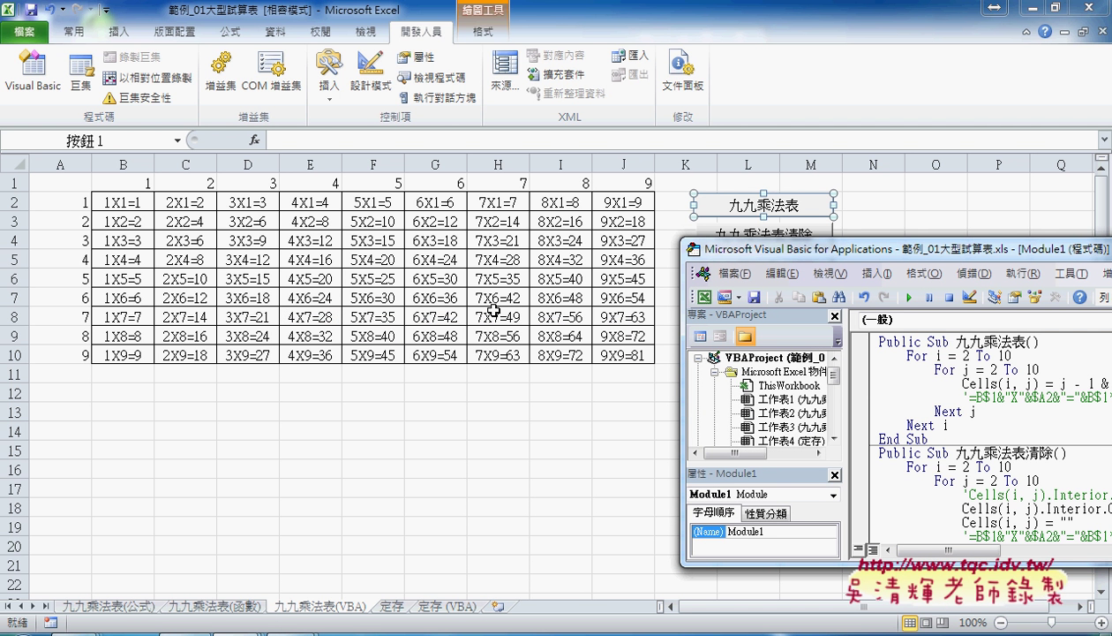
left_click_drag(723, 250, 696, 289)
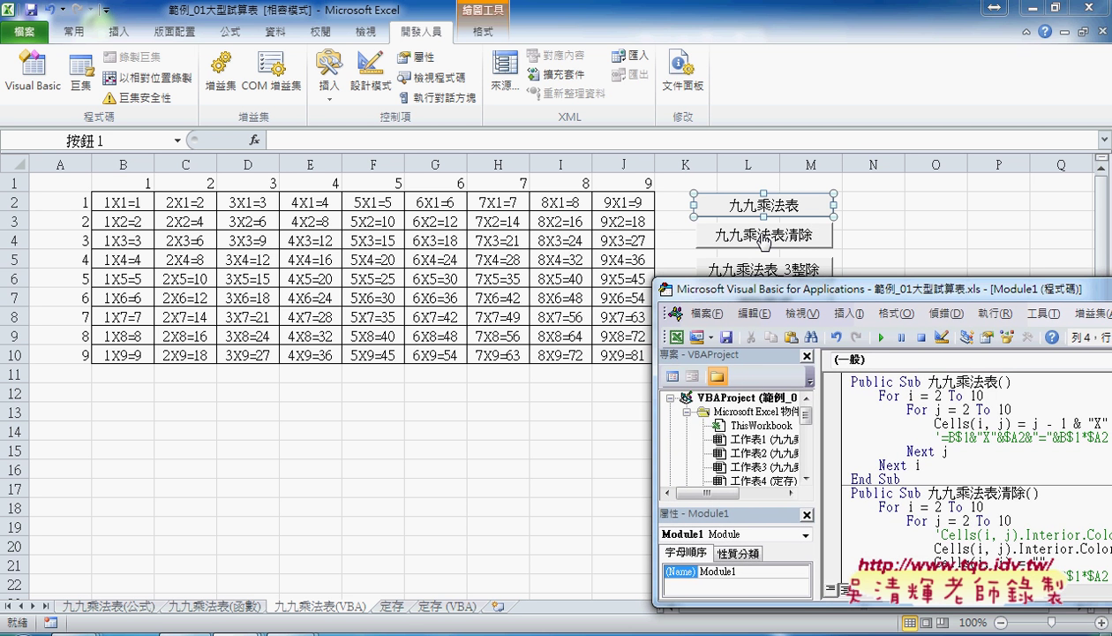
left_click(763, 237)
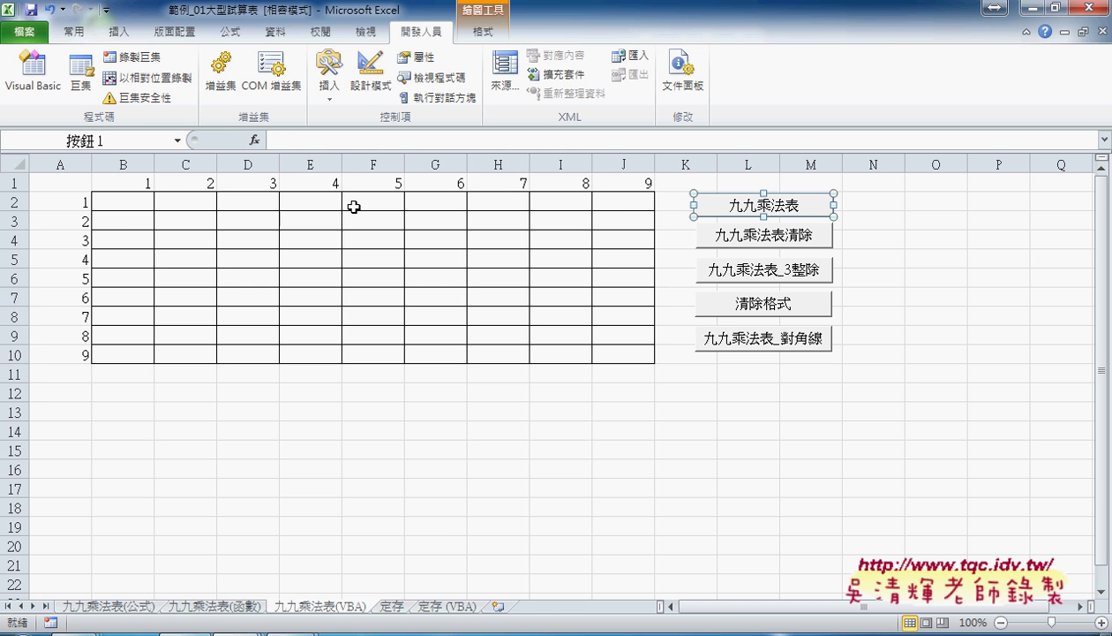
Select the table B2:J10, then row 4 (B4:J4), to illustrate the every-third-row idea.
left_click_drag(134, 204, 641, 359)
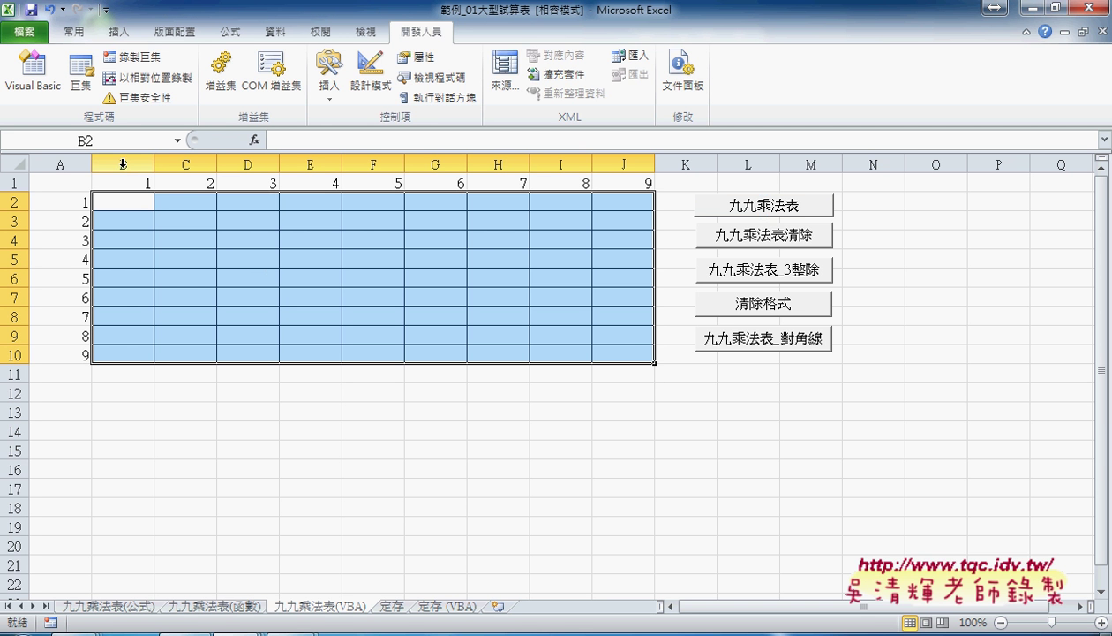
left_click(636, 354)
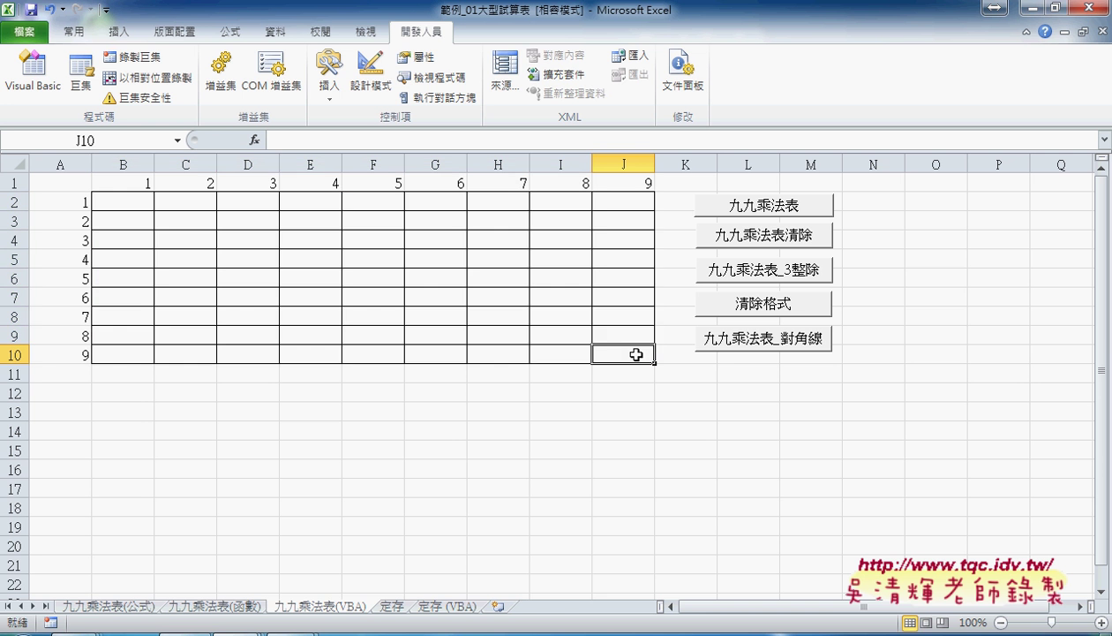
left_click_drag(636, 354, 120, 205)
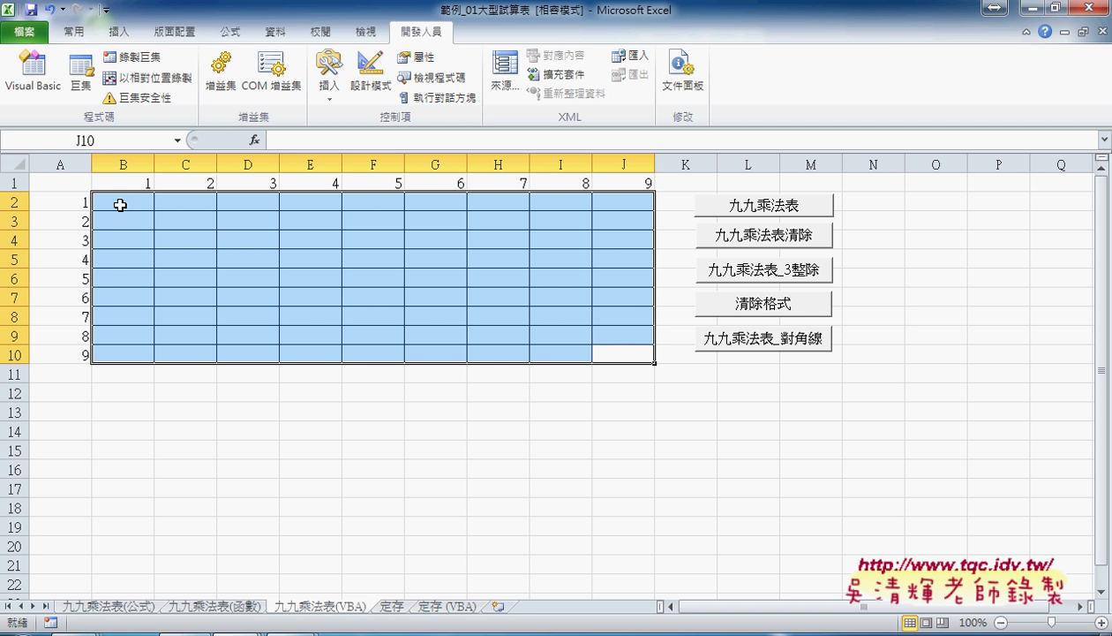
left_click(911, 333)
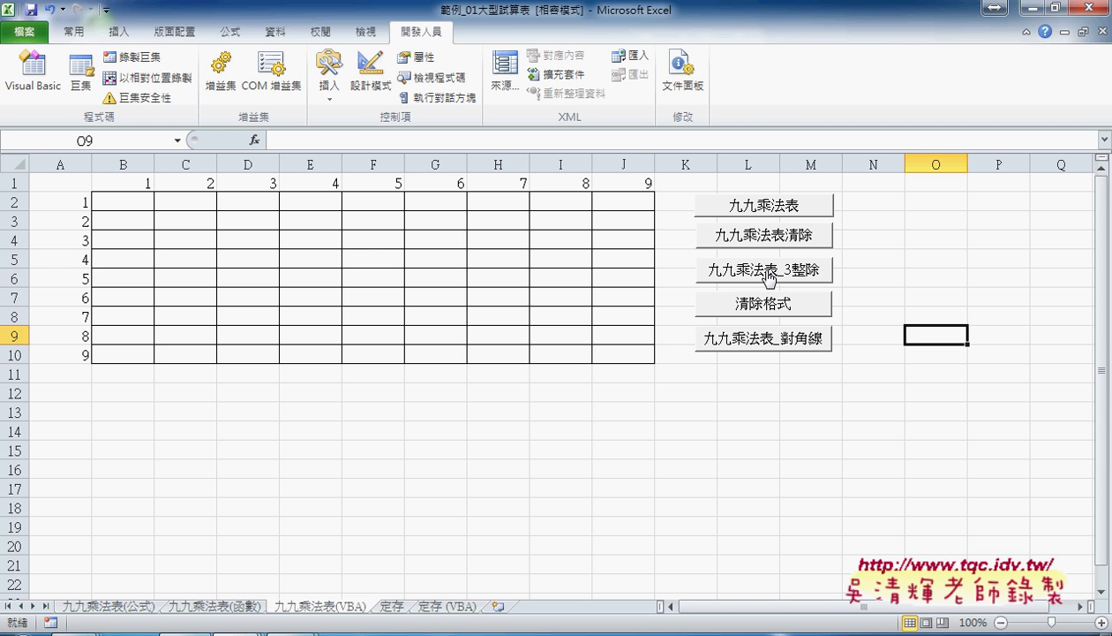
left_click_drag(123, 242, 622, 243)
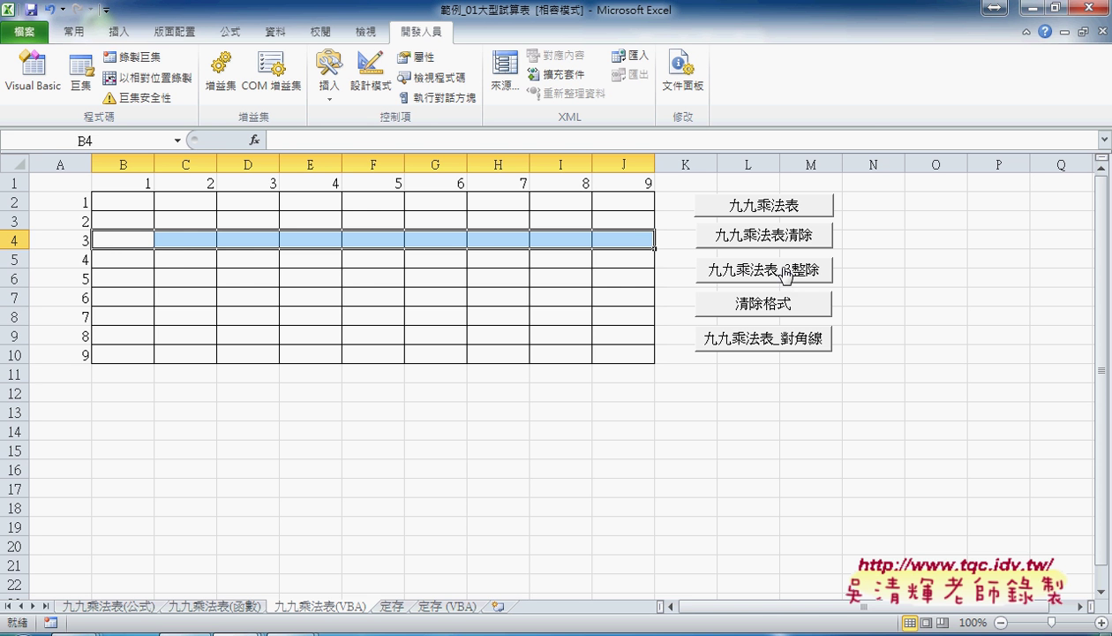
left_click_drag(121, 240, 621, 241)
Run the 九九乘法表_3整除 macro and inspect the yellow rows 4, 7 and 10.
left_click(715, 272)
left_click(119, 238)
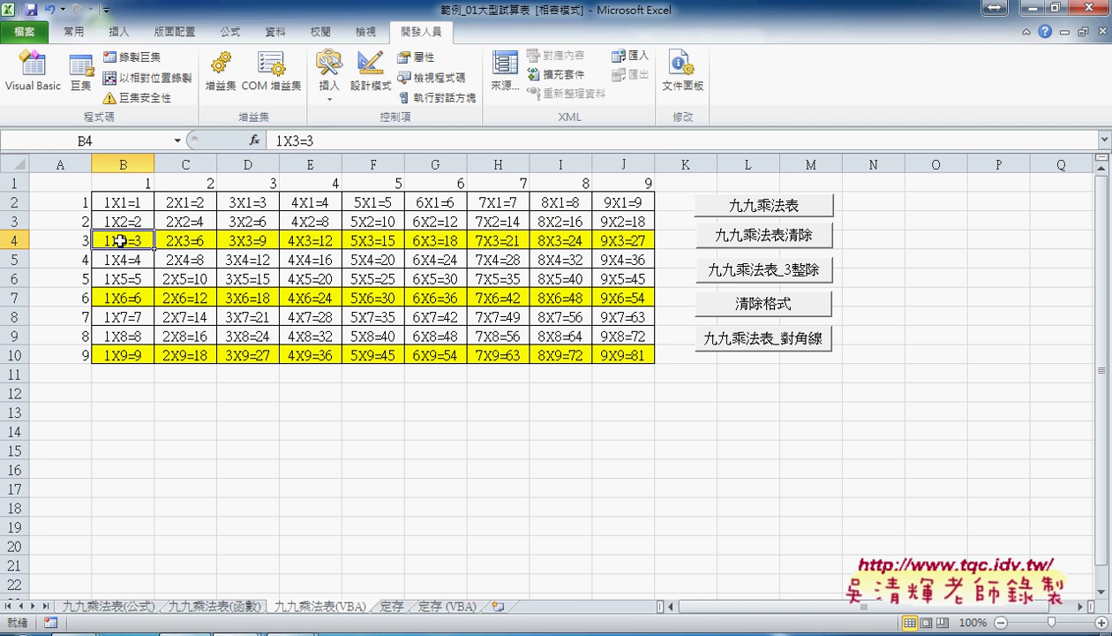
left_click(119, 297)
left_click(128, 349)
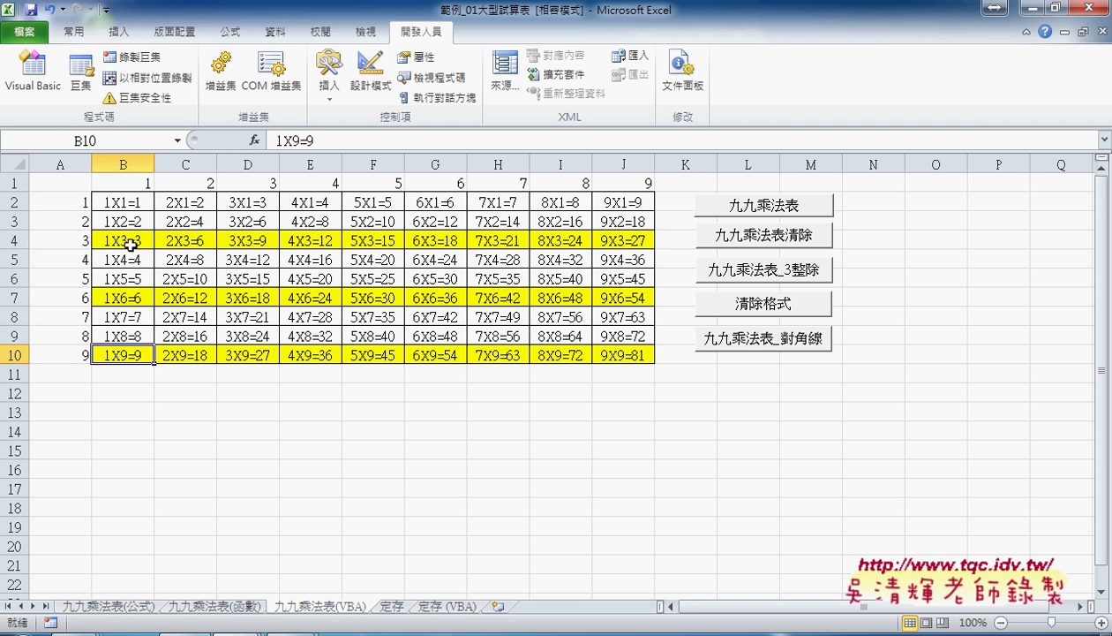
left_click(128, 240)
left_click_drag(123, 238, 620, 231)
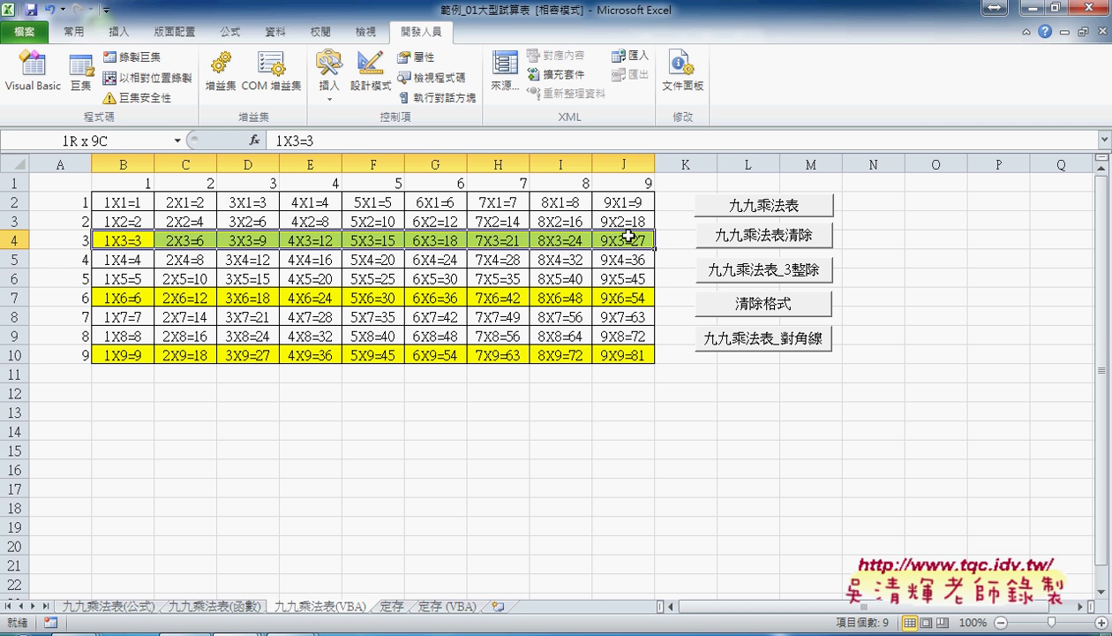
left_click(114, 240)
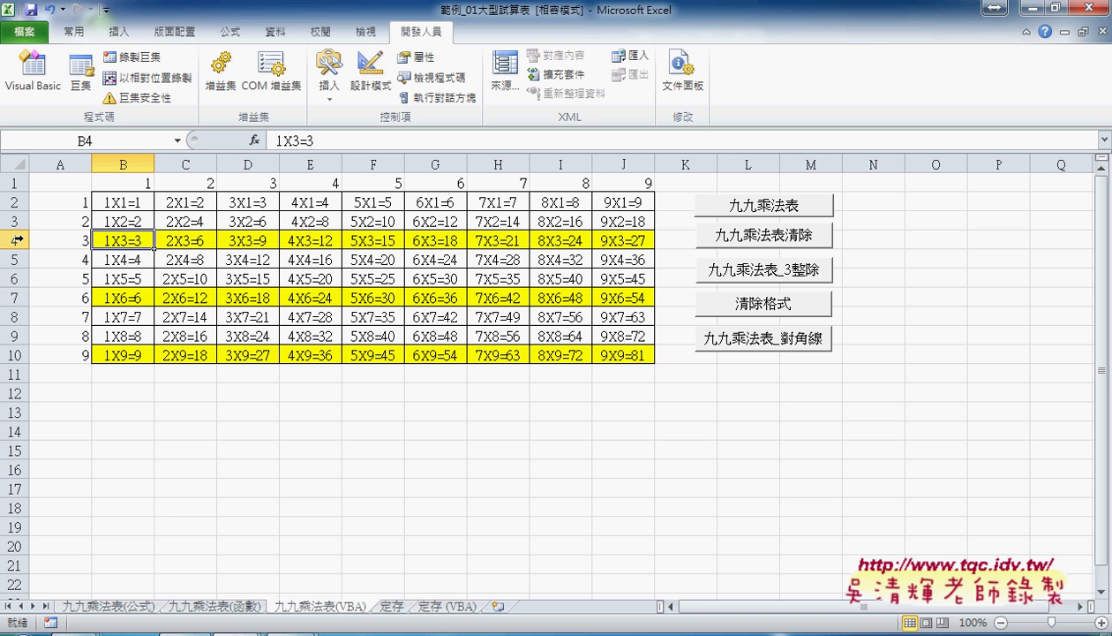
left_click(81, 240)
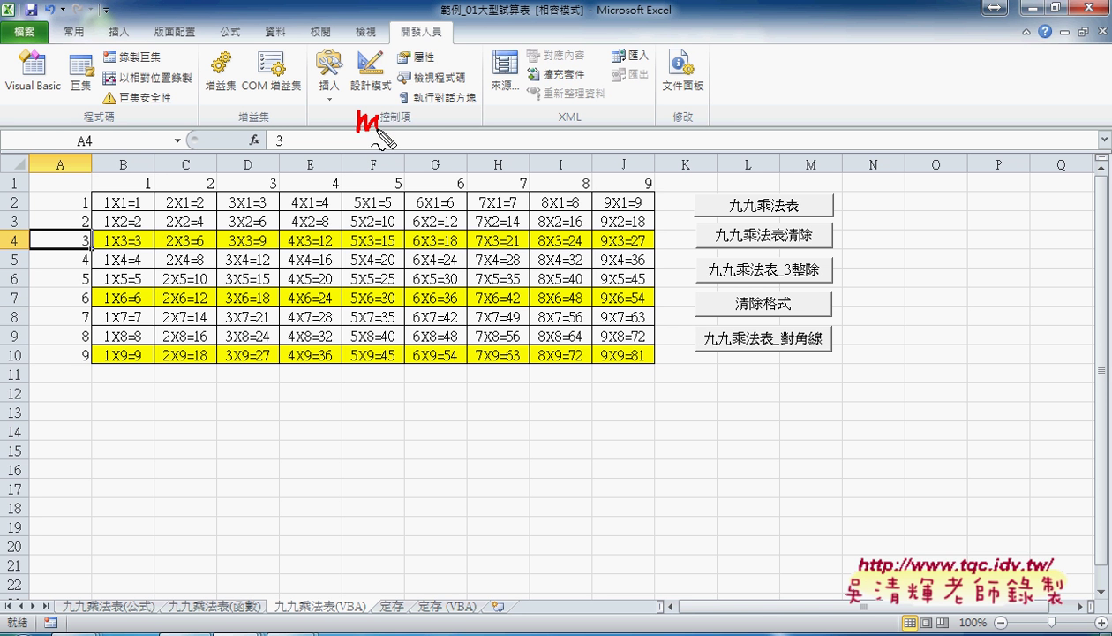
mouse_move(362, 120)
left_mouse_down()
mouse_move(380, 130)
mouse_move(398, 117)
mouse_move(428, 132)
left_mouse_up()
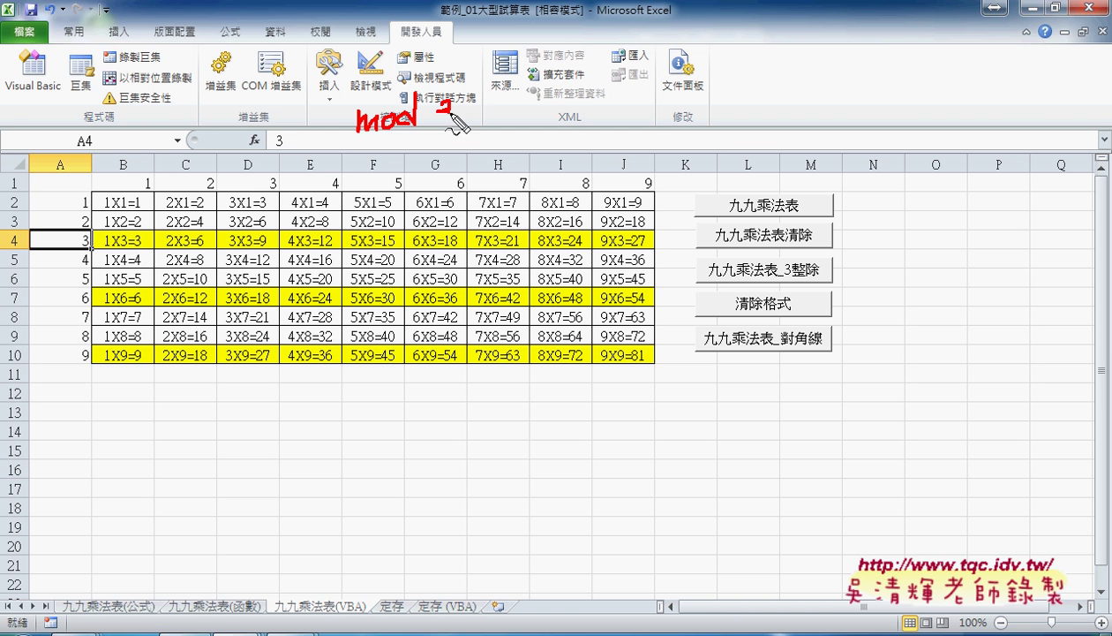
mouse_move(262, 102)
left_mouse_down()
mouse_move(281, 104)
mouse_move(270, 130)
mouse_move(292, 120)
mouse_move(332, 132)
mouse_move(240, 132)
left_mouse_up()
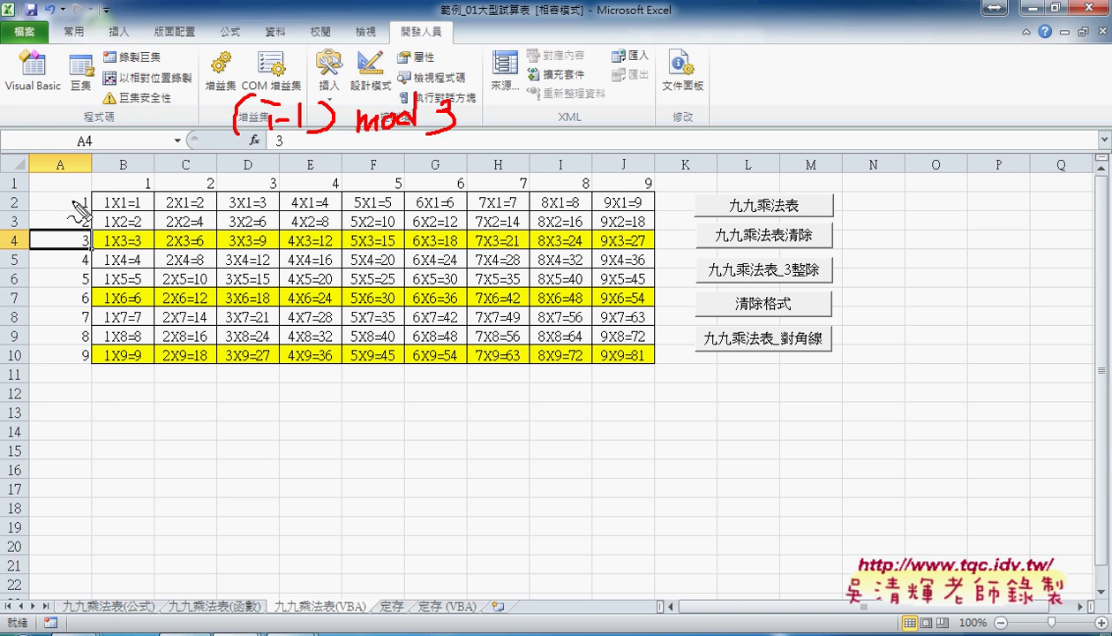
left_click_drag(86, 227, 81, 249)
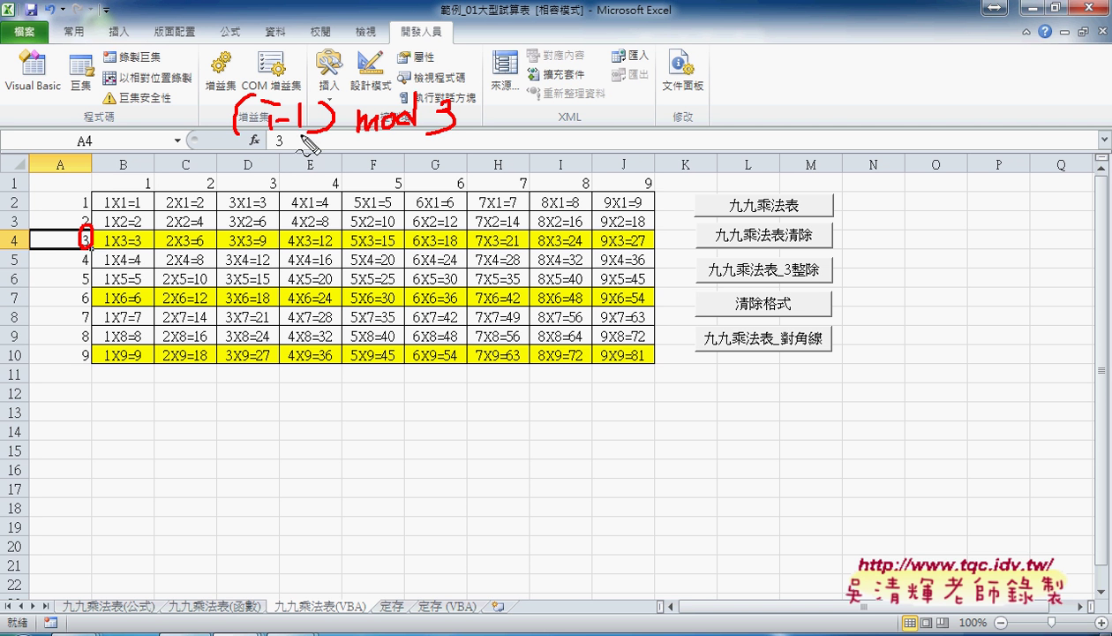
mouse_move(491, 108)
left_mouse_down()
mouse_move(510, 107)
mouse_move(521, 125)
mouse_move(528, 106)
left_mouse_up()
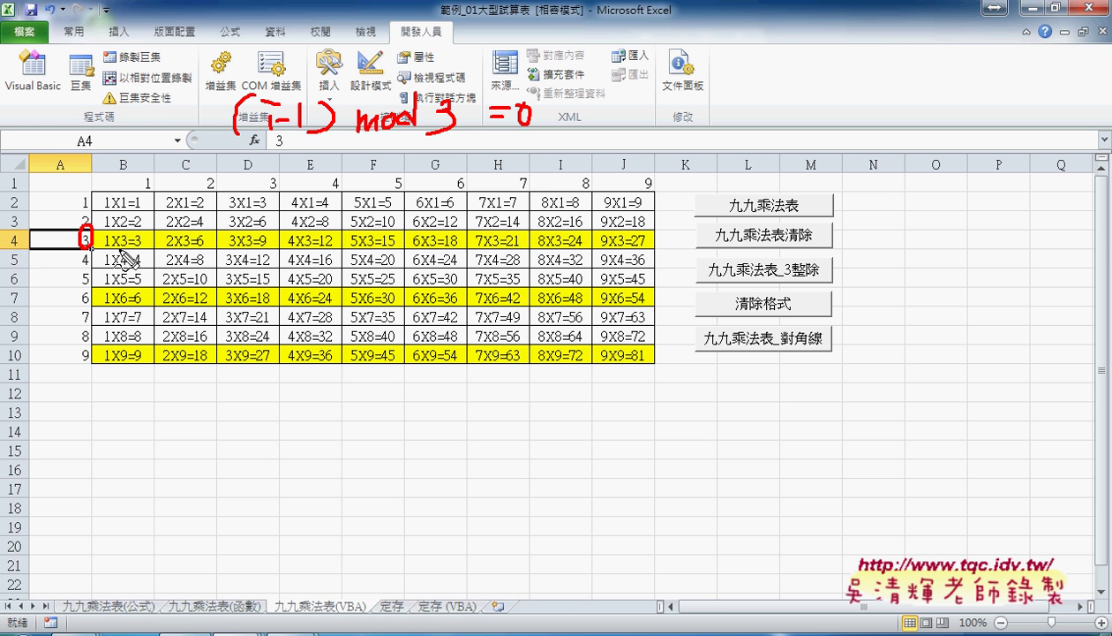
left_click_drag(118, 250, 126, 250)
left_click_drag(118, 361, 126, 361)
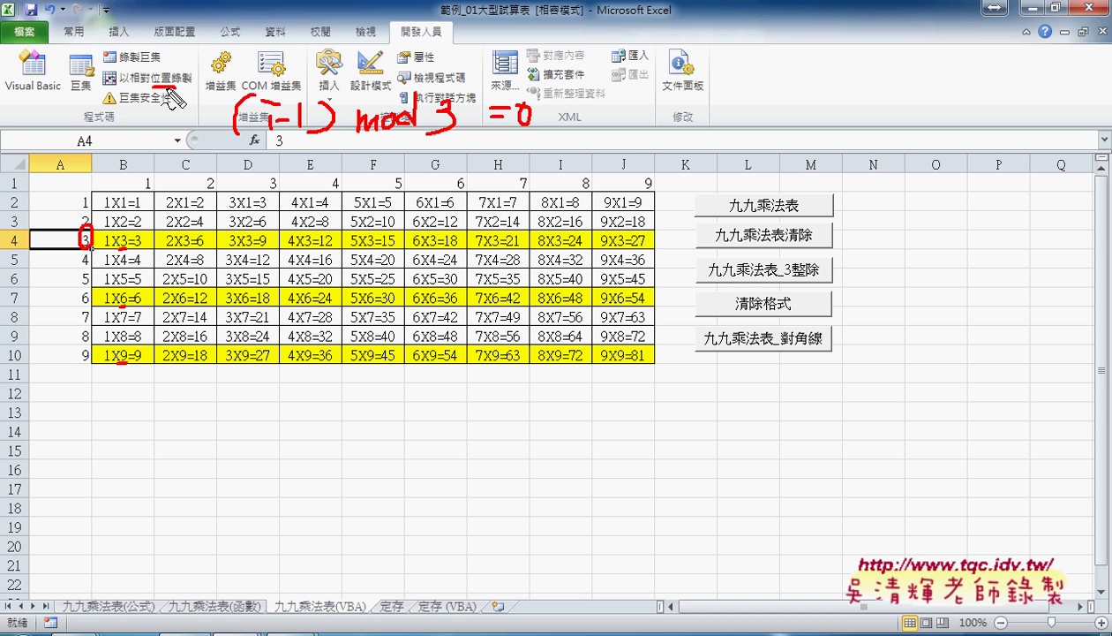
left_click_drag(157, 86, 171, 86)
mouse_move(165, 86)
left_mouse_down()
mouse_move(163, 129)
mouse_move(173, 129)
left_mouse_up()
mouse_move(196, 64)
left_mouse_down()
mouse_move(186, 107)
mouse_move(214, 104)
left_mouse_up()
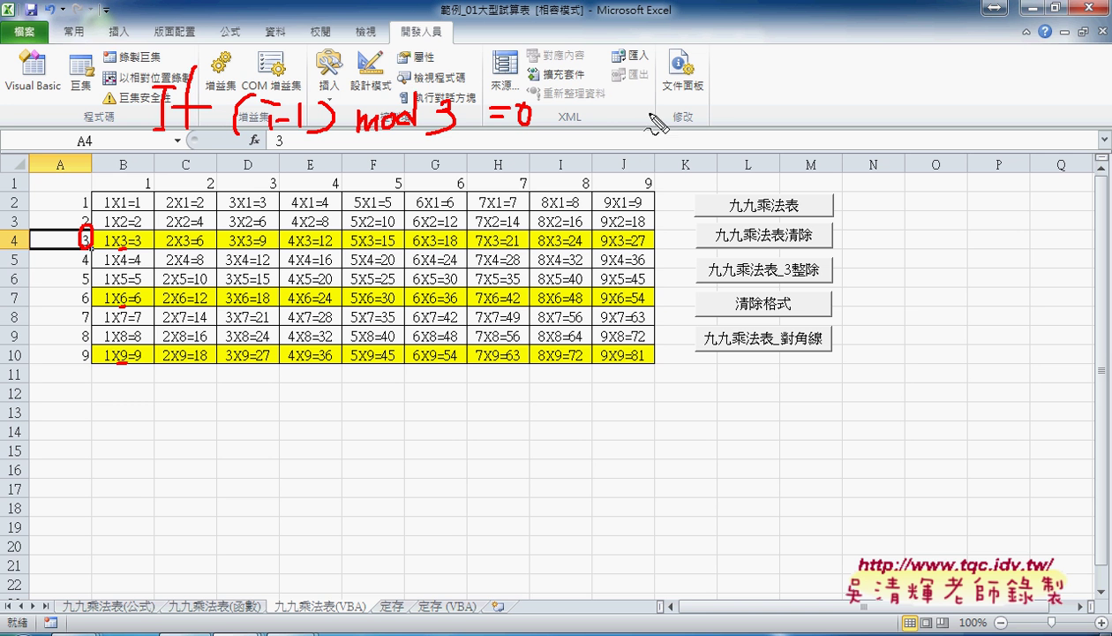
left_click_drag(586, 81, 607, 77)
left_click_drag(596, 82, 593, 124)
mouse_move(604, 81)
left_mouse_down()
mouse_move(622, 121)
mouse_move(651, 121)
left_mouse_up()
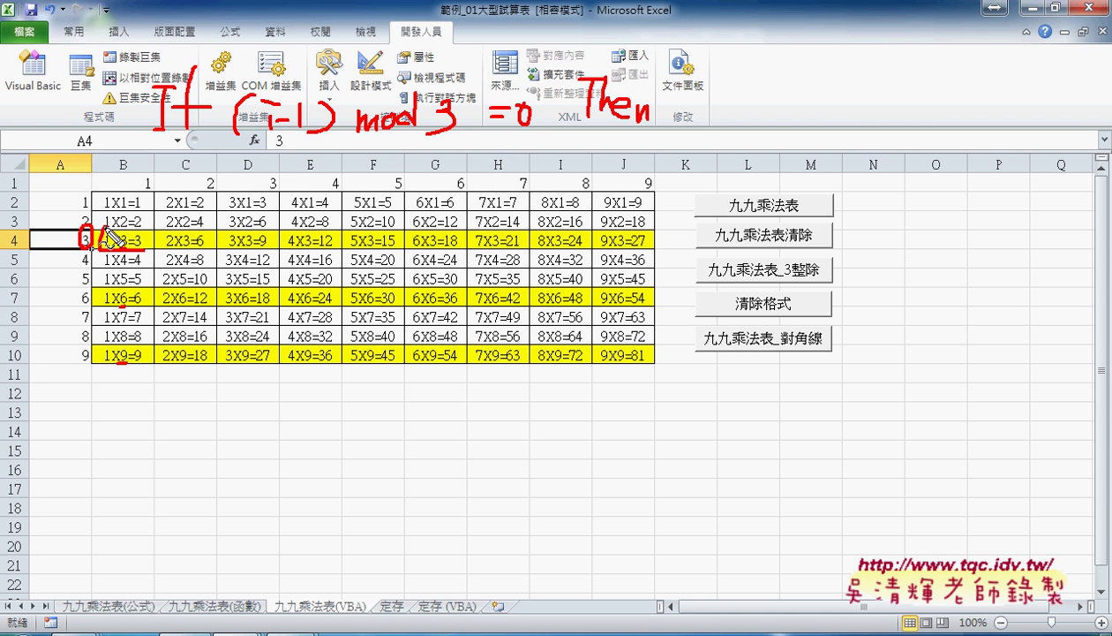
left_click_drag(105, 228, 143, 229)
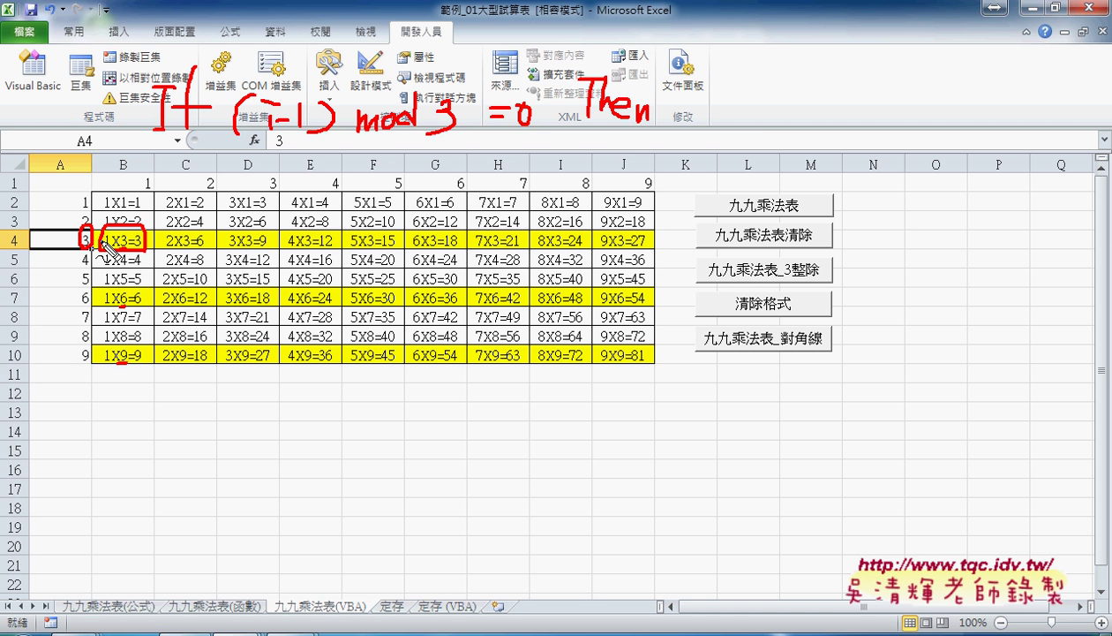
mouse_move(759, 62)
left_mouse_down()
mouse_move(759, 141)
mouse_move(761, 99)
mouse_move(784, 115)
mouse_move(816, 113)
mouse_move(819, 99)
mouse_move(828, 115)
left_mouse_up()
left_click_drag(877, 64, 861, 137)
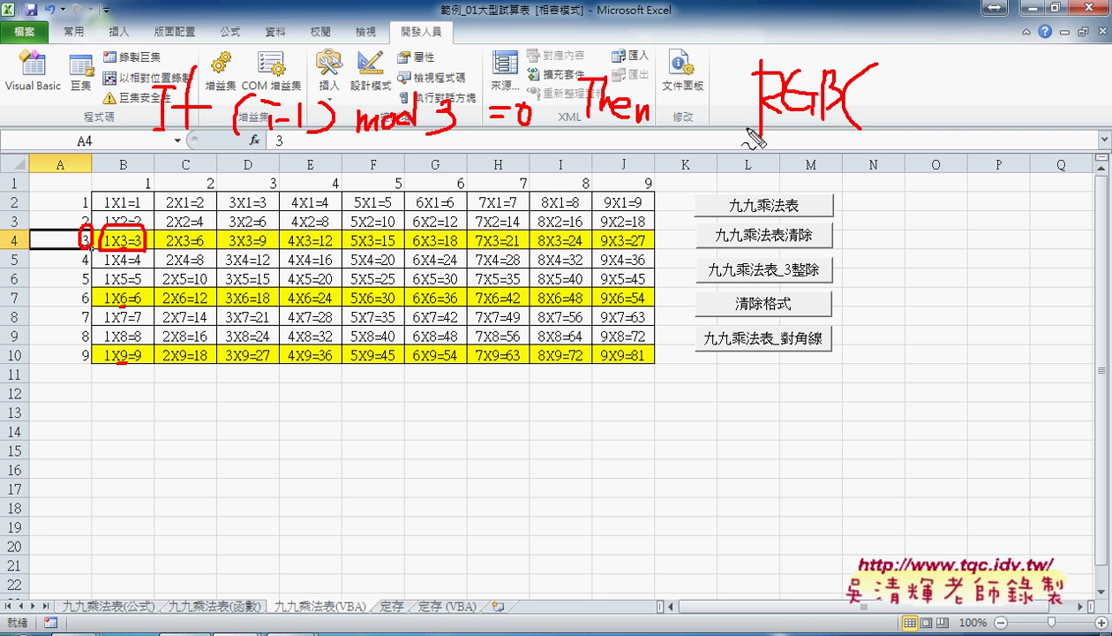
mouse_move(769, 89)
left_mouse_down()
mouse_move(766, 131)
mouse_move(805, 124)
left_mouse_up()
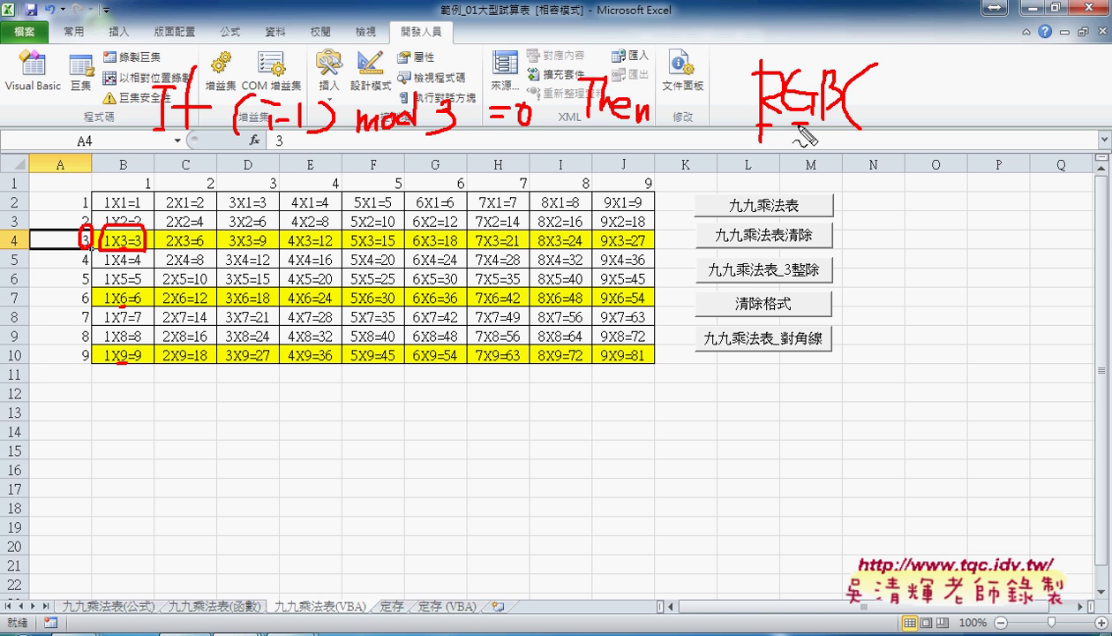
key("Escape")
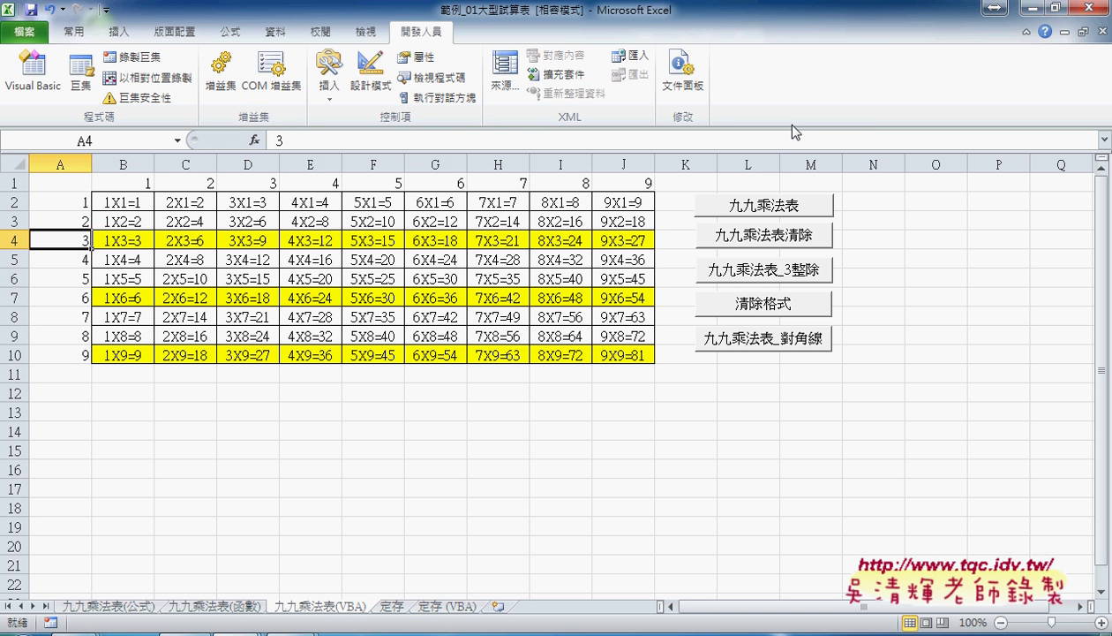
Read yellow's RGB 255, 255, 0 under Fill Color > More Colors > Custom, then cancel.
left_click(74, 31)
left_click(254, 92)
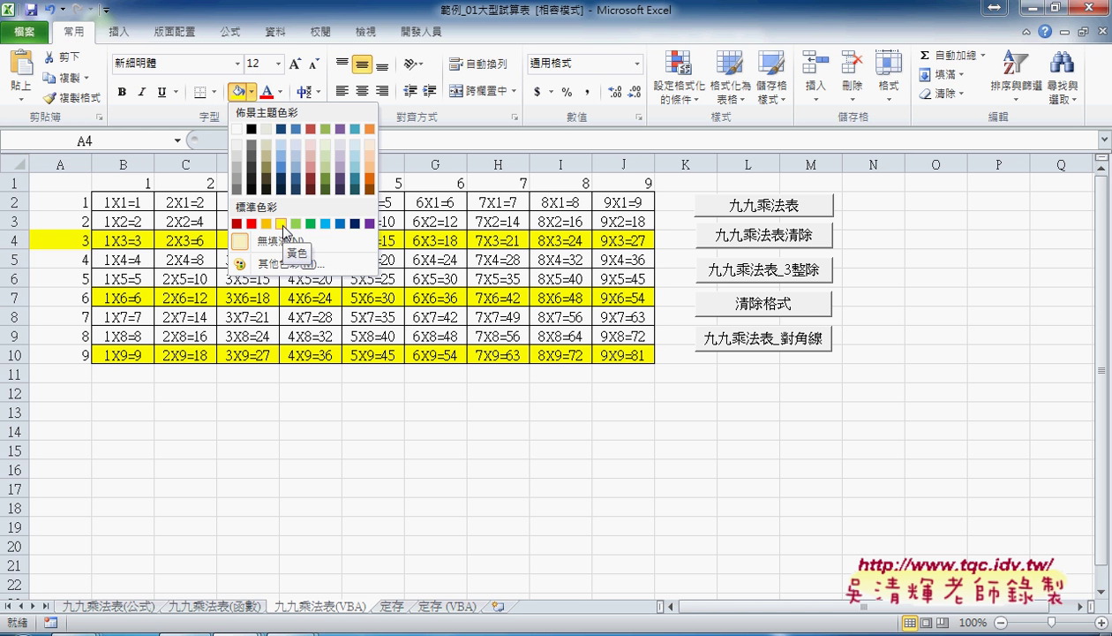
left_click(284, 263)
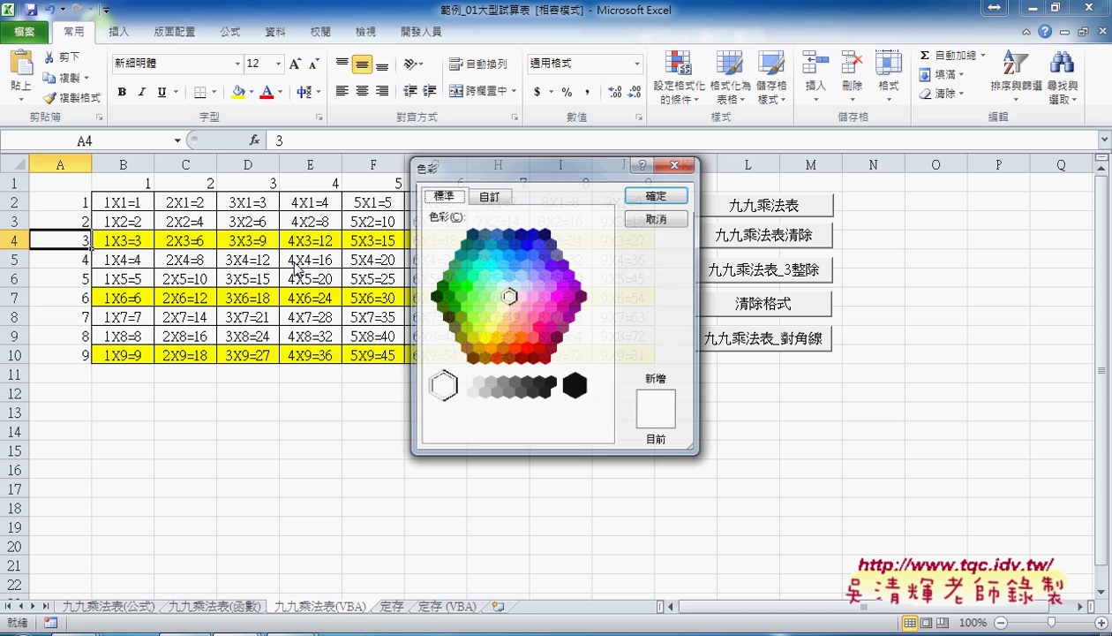
left_click(484, 337)
left_click(499, 201)
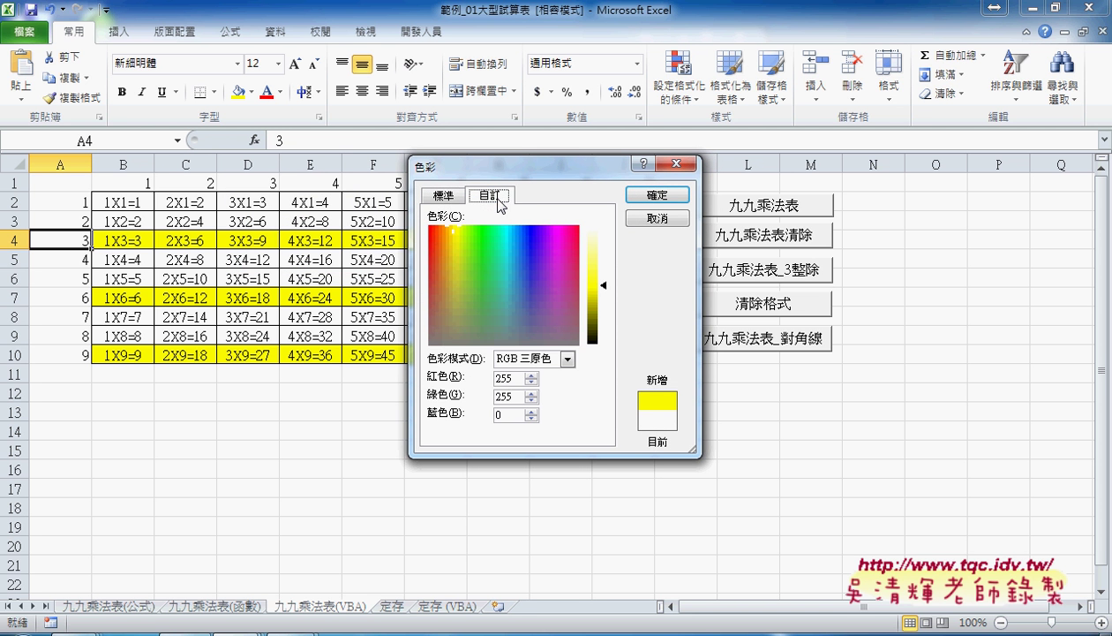
double_click(507, 378)
double_click(513, 395)
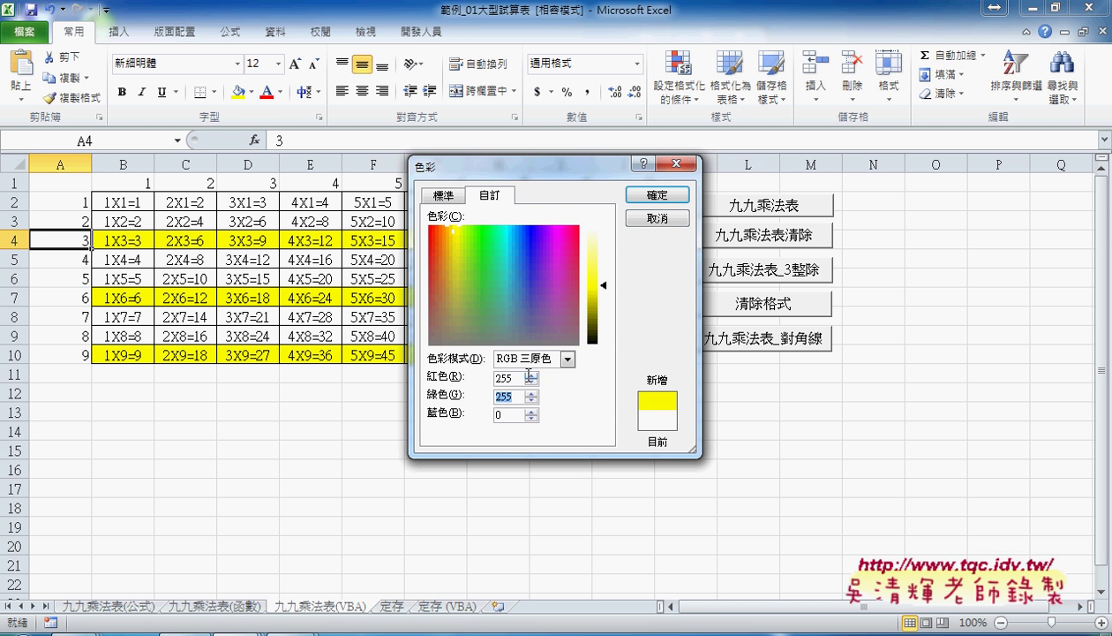
left_click(657, 221)
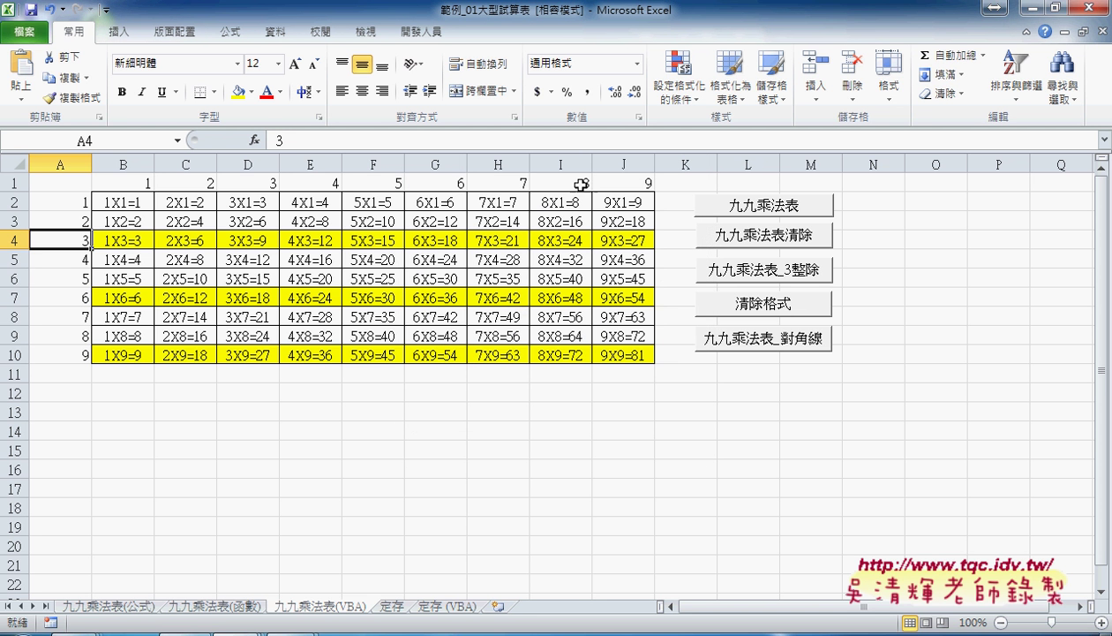
Select B4 (1X3=3) and run the 清除格式 macro to clear the yellow fill.
left_click(130, 242)
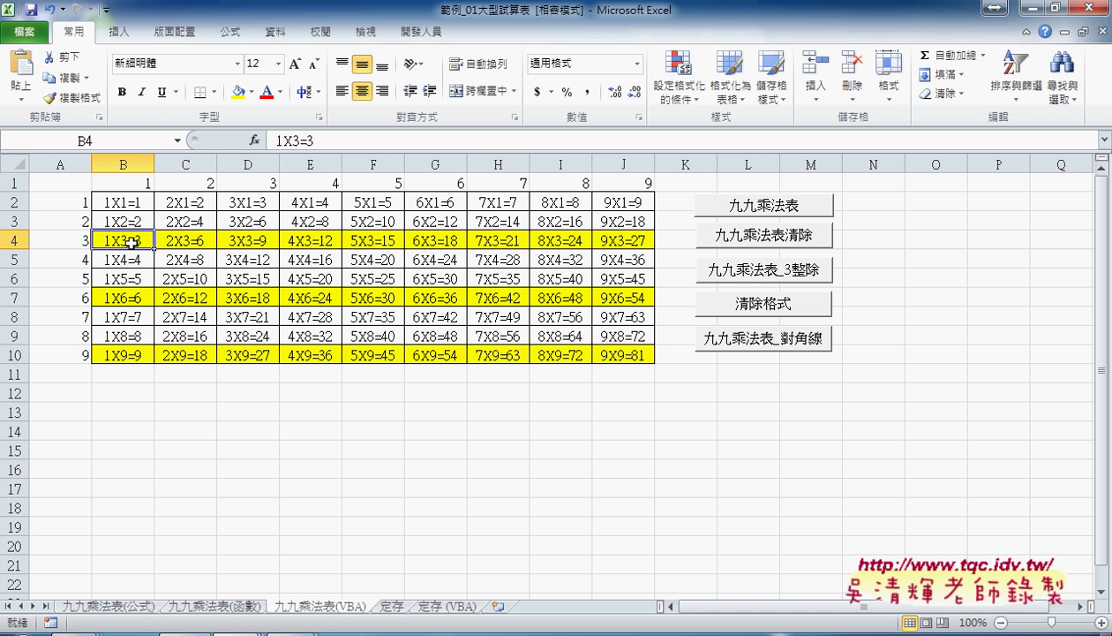
left_click(787, 305)
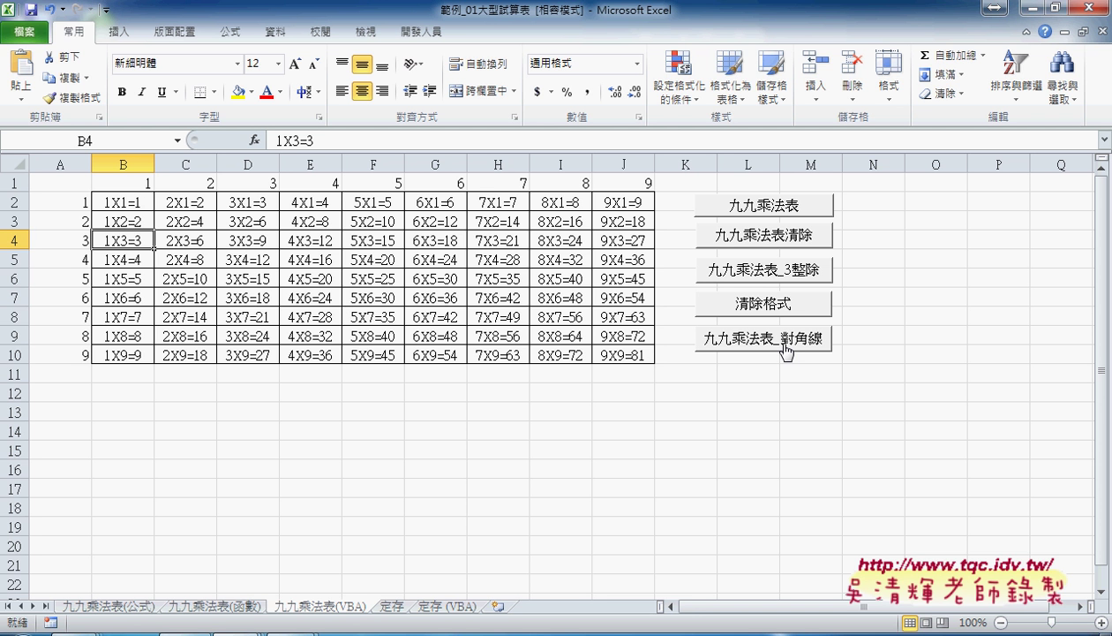
left_click(120, 203)
left_click(192, 221)
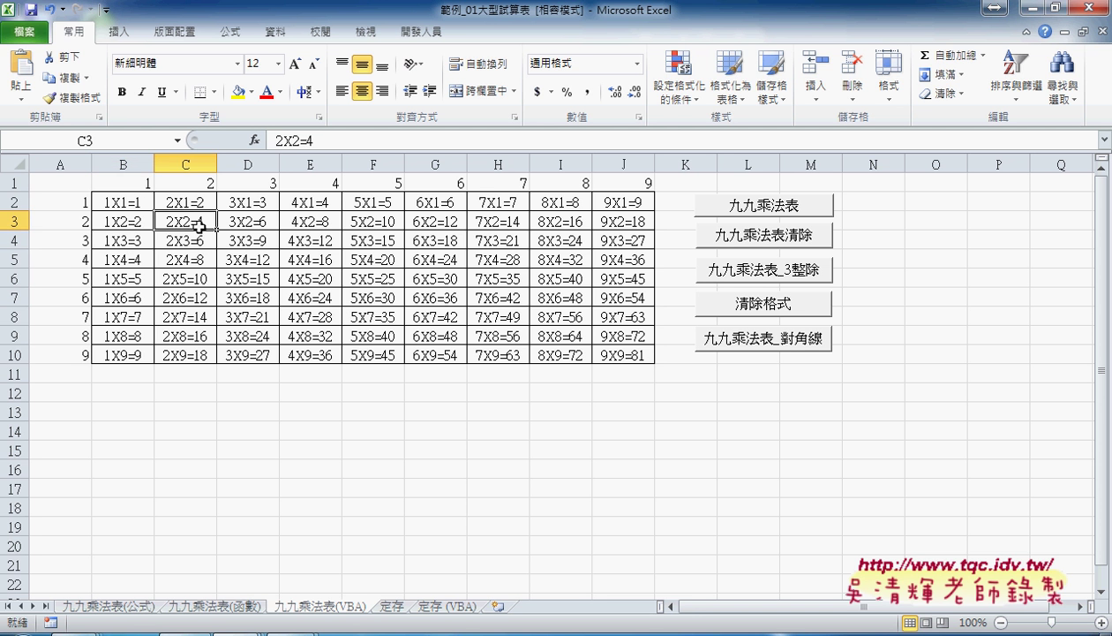
left_click(250, 252)
left_click(244, 237)
left_click(122, 206)
left_click(181, 220)
left_click(237, 240)
left_click(311, 258)
left_click(369, 275)
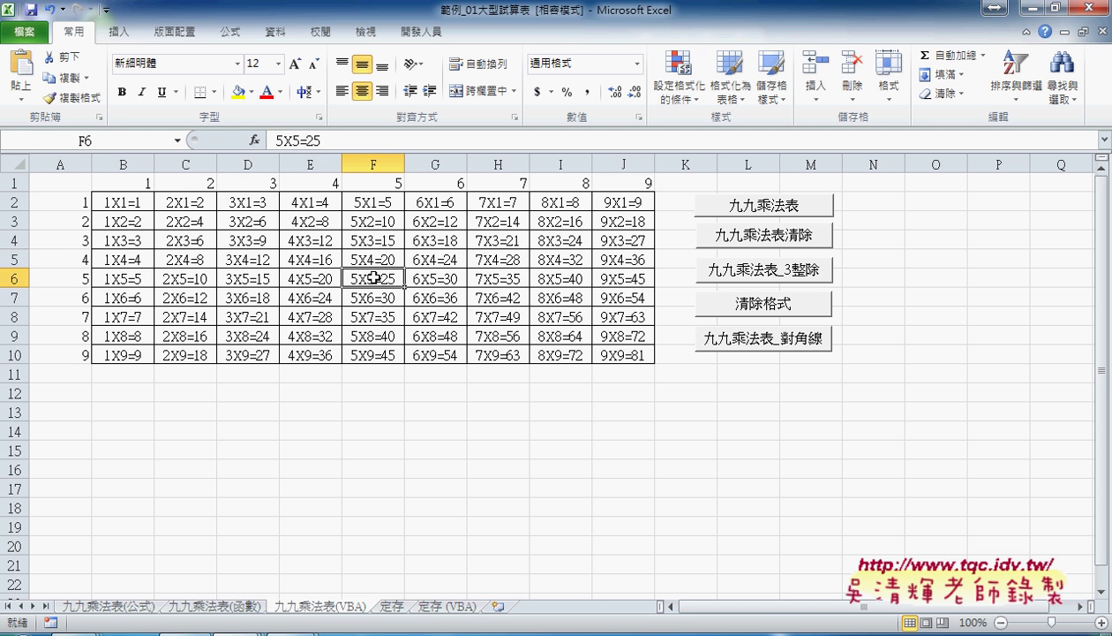
left_click(437, 299)
left_click(507, 316)
left_click(553, 332)
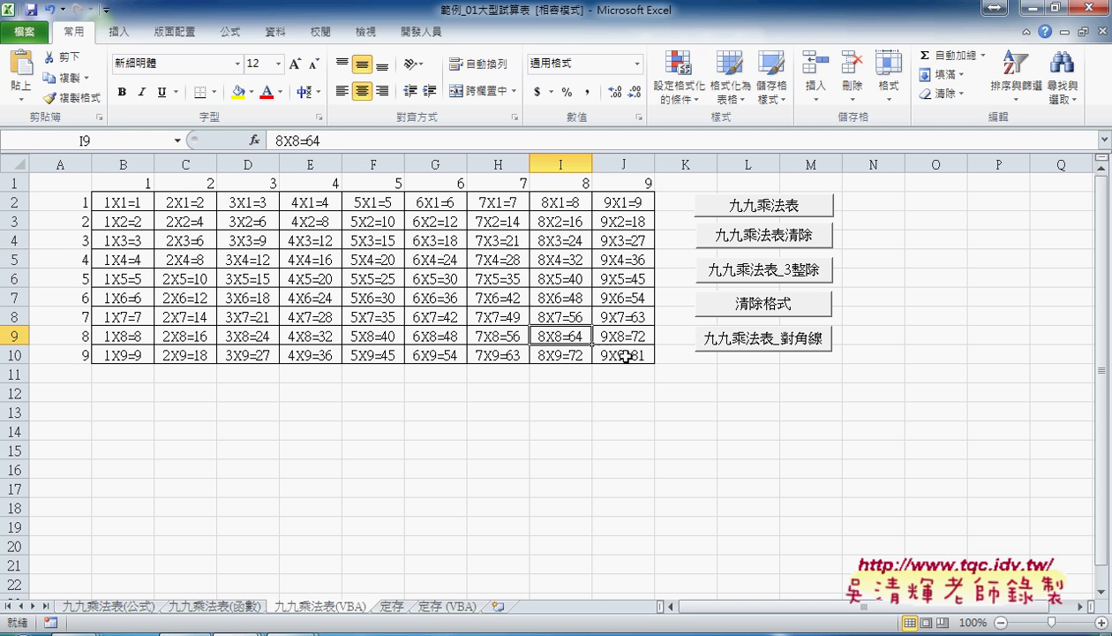
left_click(618, 351)
left_click(125, 200)
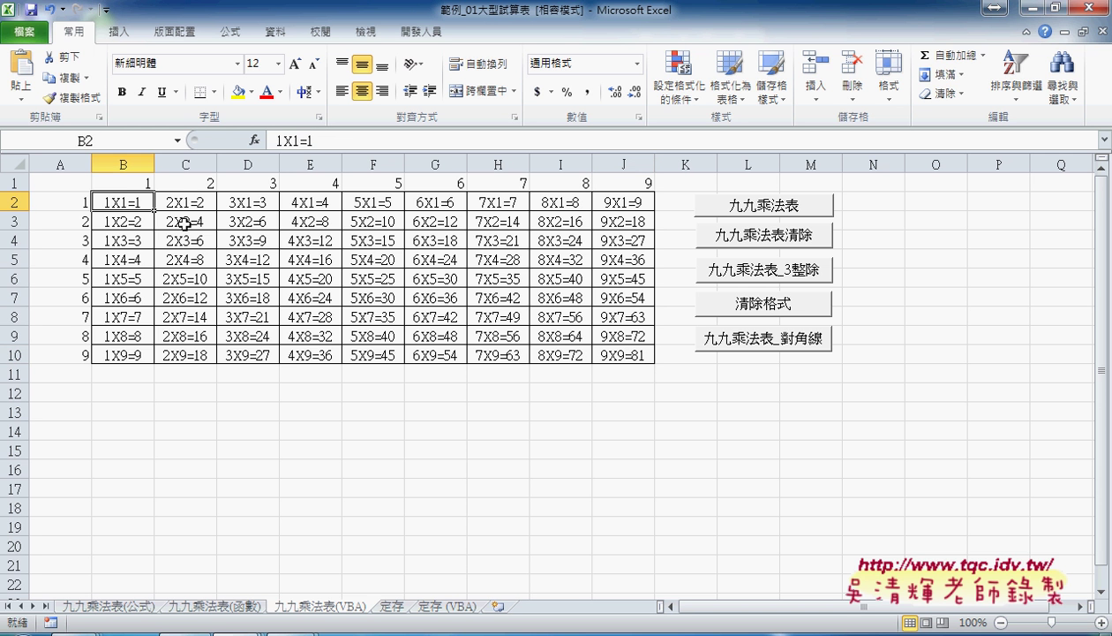
left_click(183, 221)
left_click(225, 241)
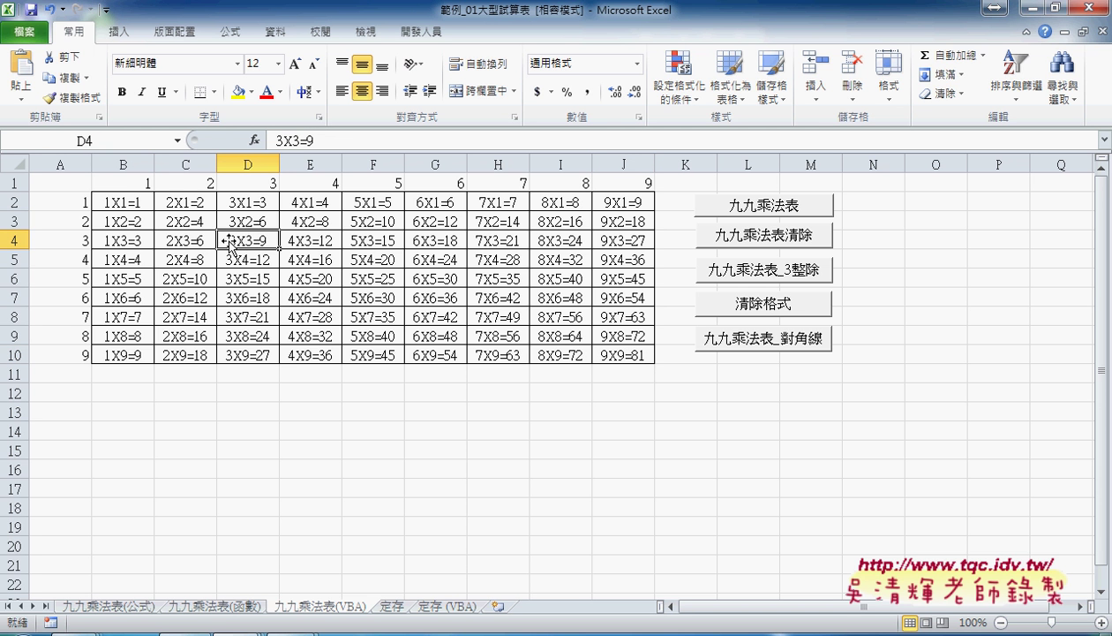
left_click(303, 257)
left_click(362, 277)
left_click(425, 292)
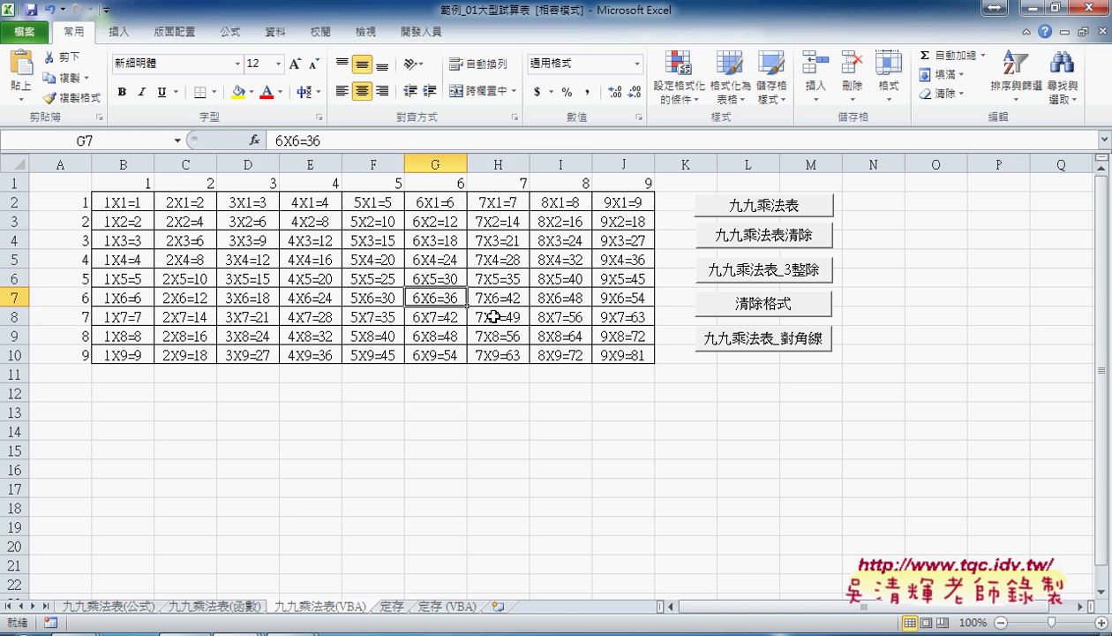
left_click(486, 312)
left_click(558, 337)
left_click(620, 354)
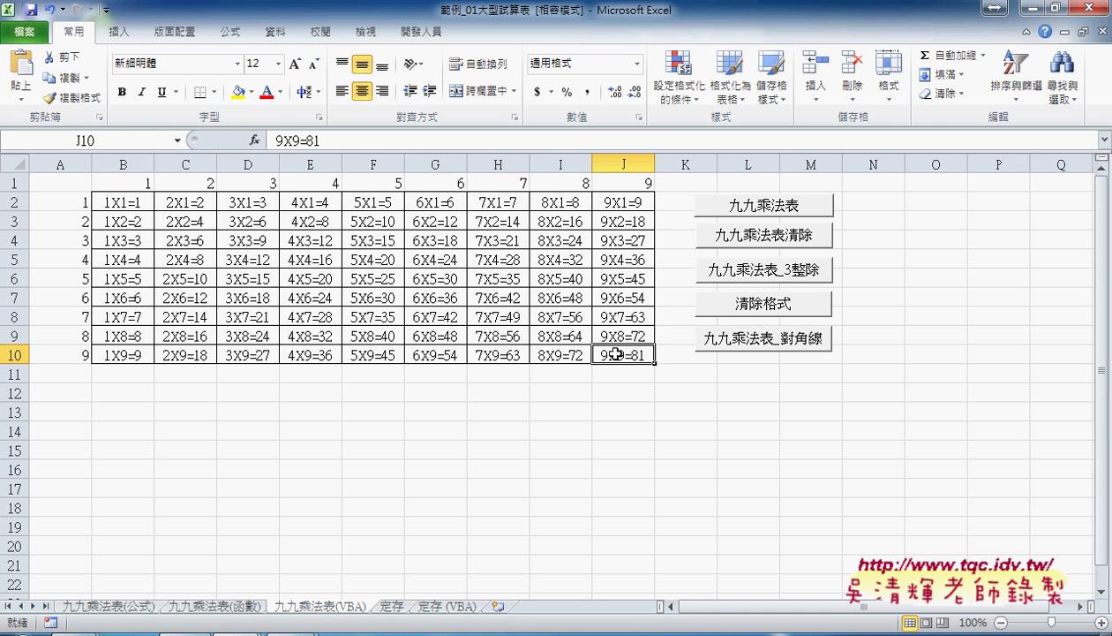
left_click(641, 201)
left_click(552, 222)
left_click(484, 243)
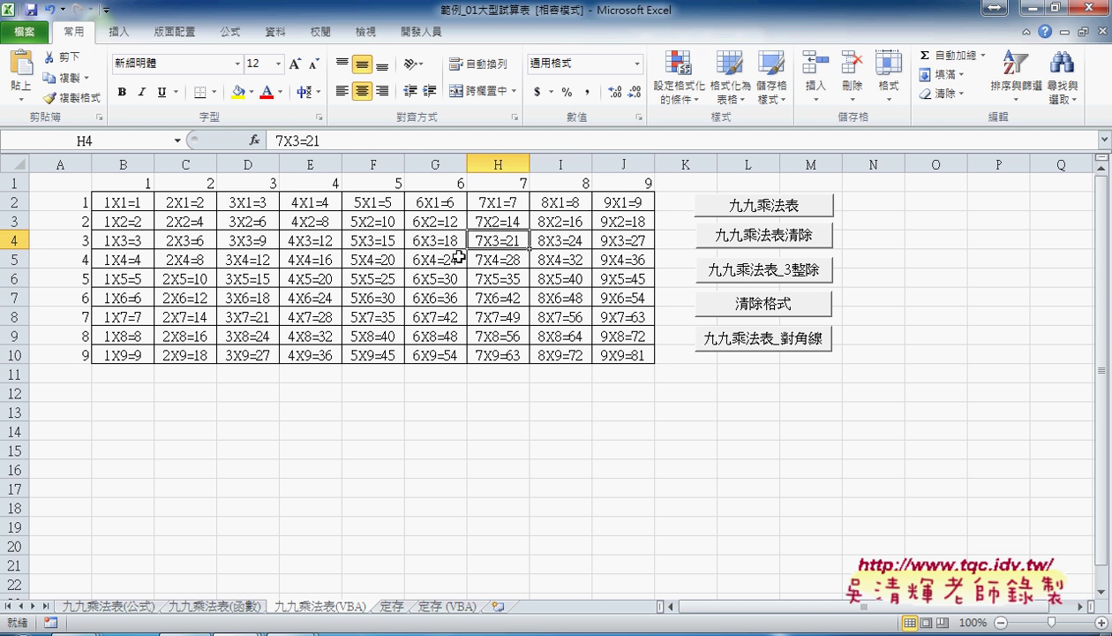
left_click(433, 260)
left_click(364, 276)
left_click(621, 203)
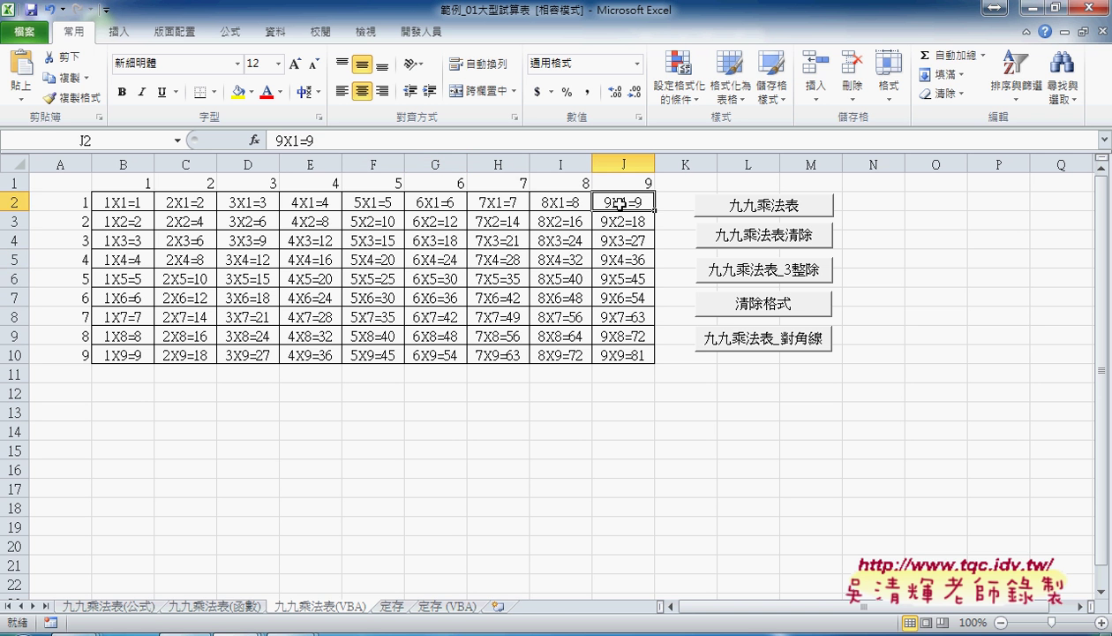
left_click(556, 221)
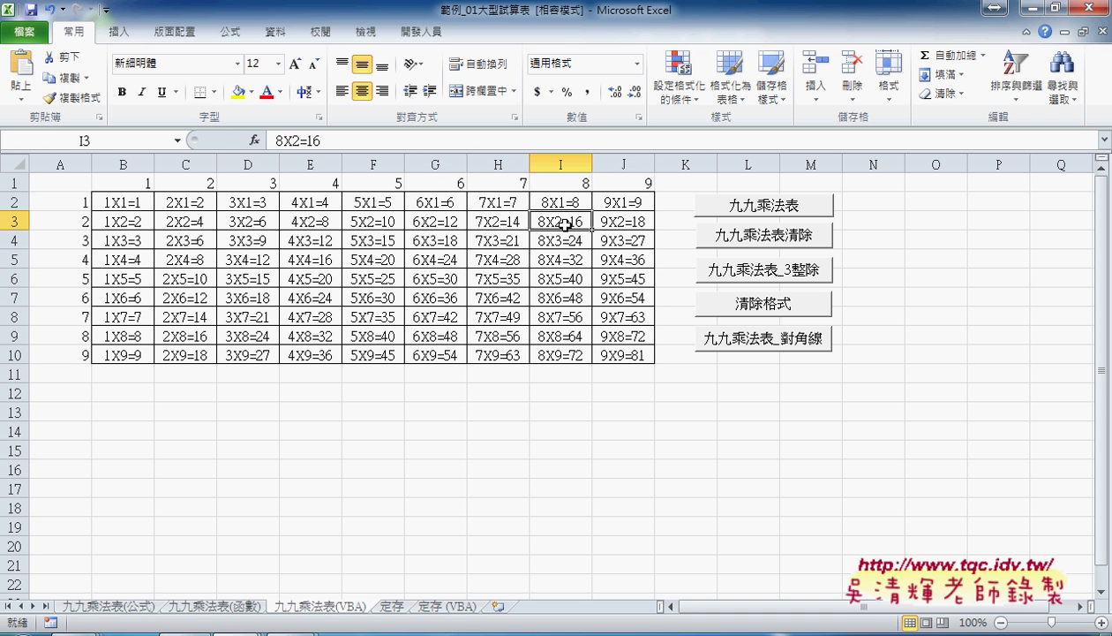
left_click(615, 203)
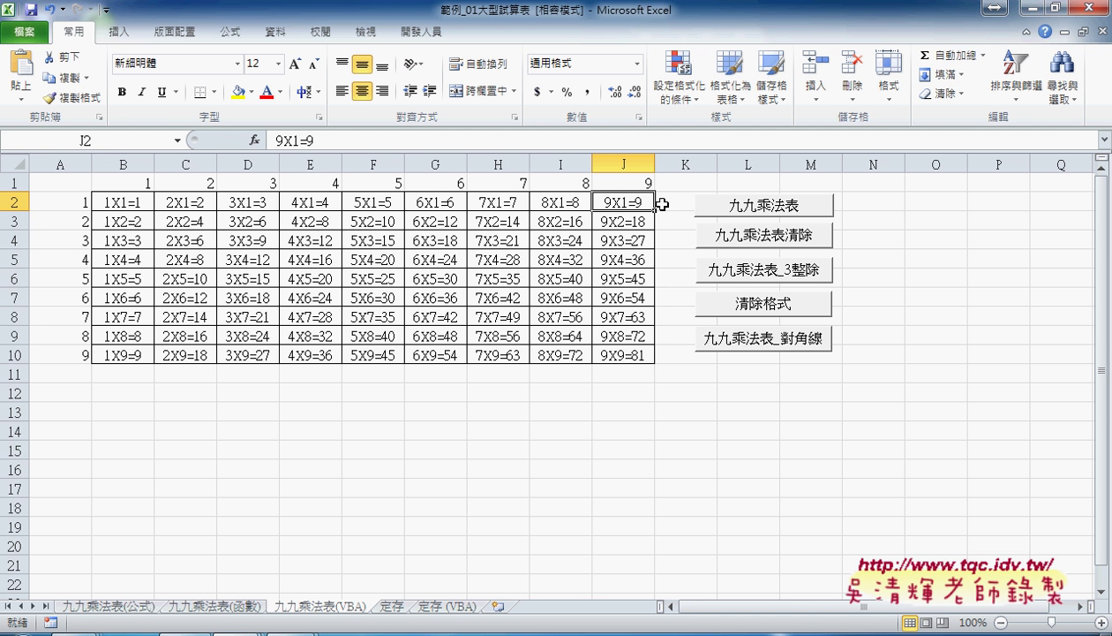
left_click(566, 222)
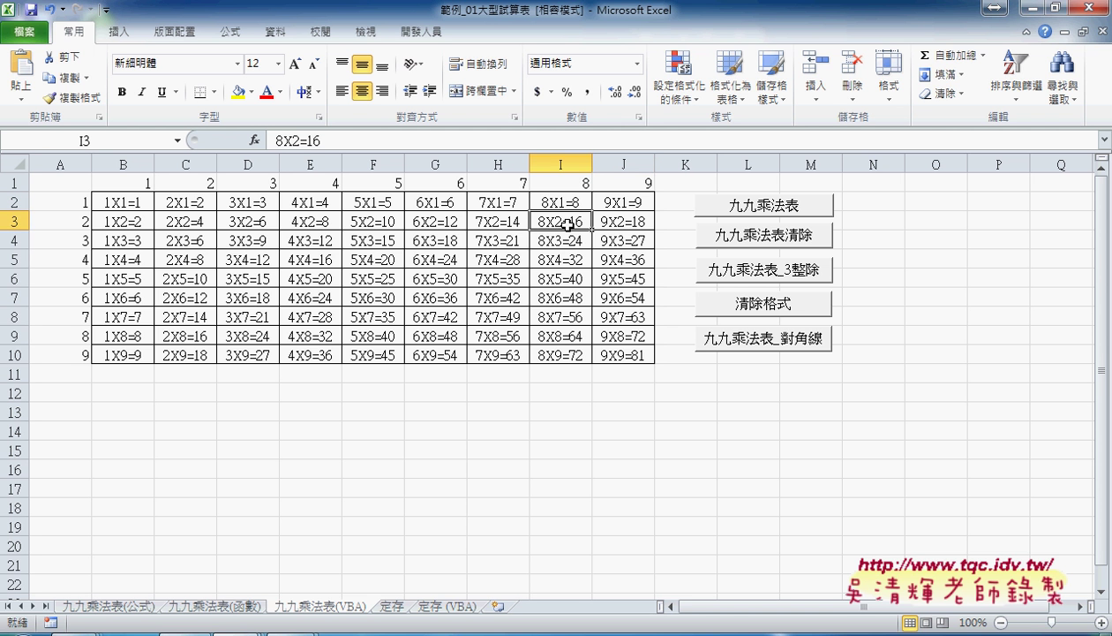
left_click(492, 239)
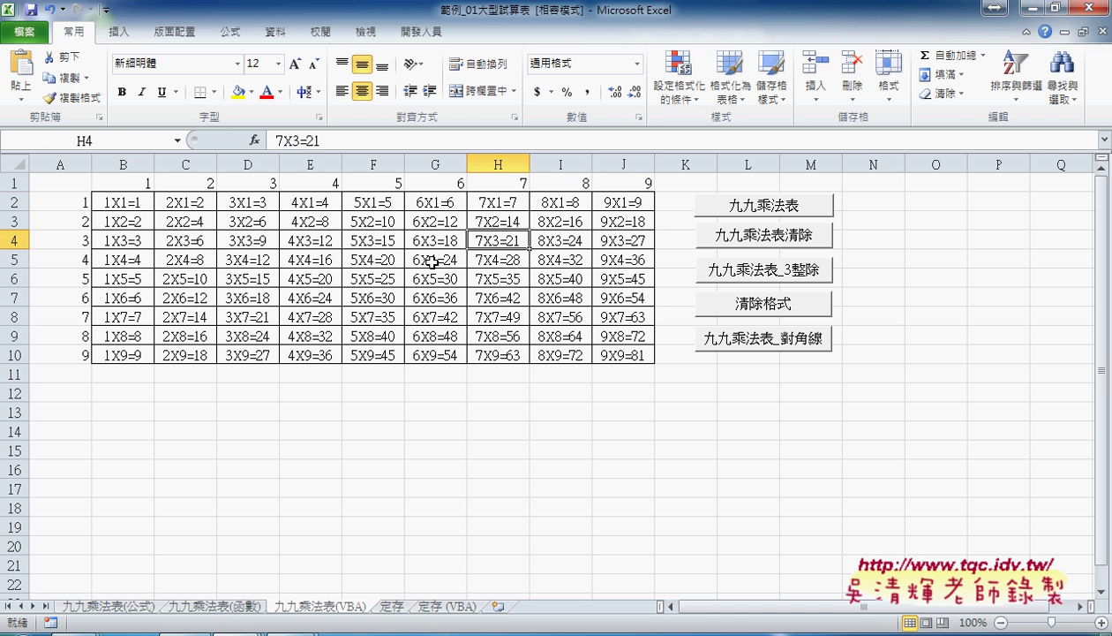
left_click(431, 257)
left_click(385, 277)
left_click(324, 292)
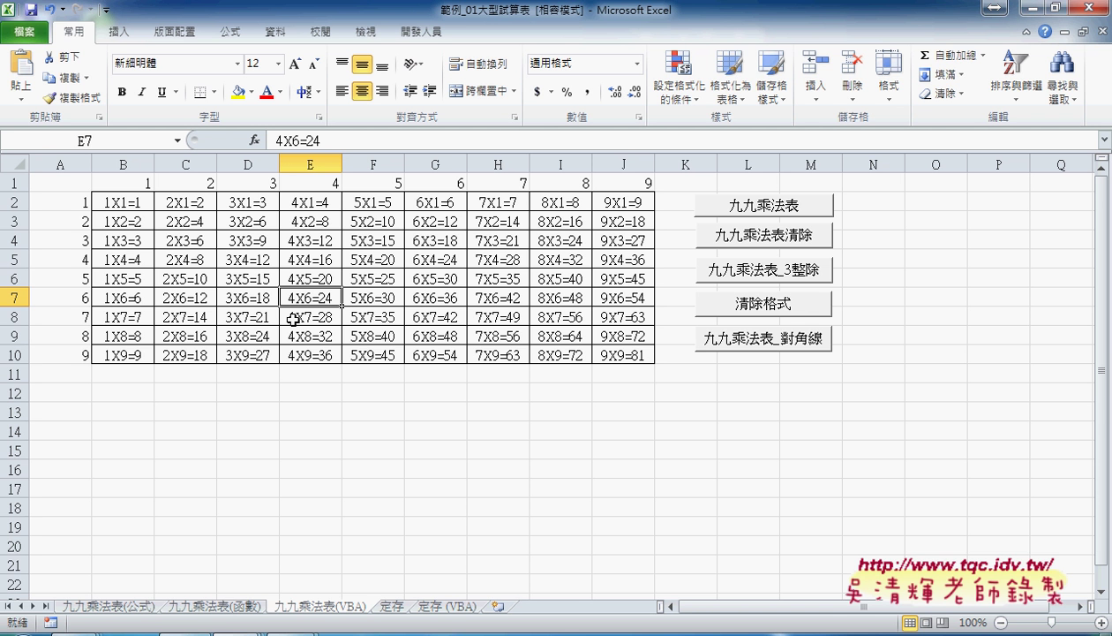
Run the 九九乘法表_對角線 macro to colour both diagonals yellow with red text.
left_click(768, 347)
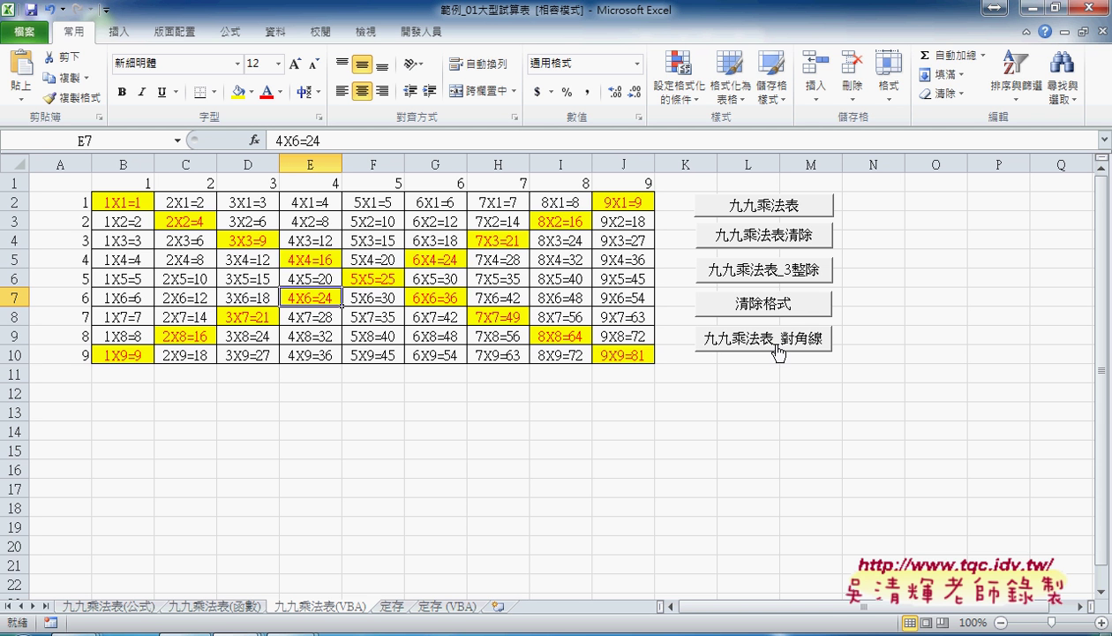